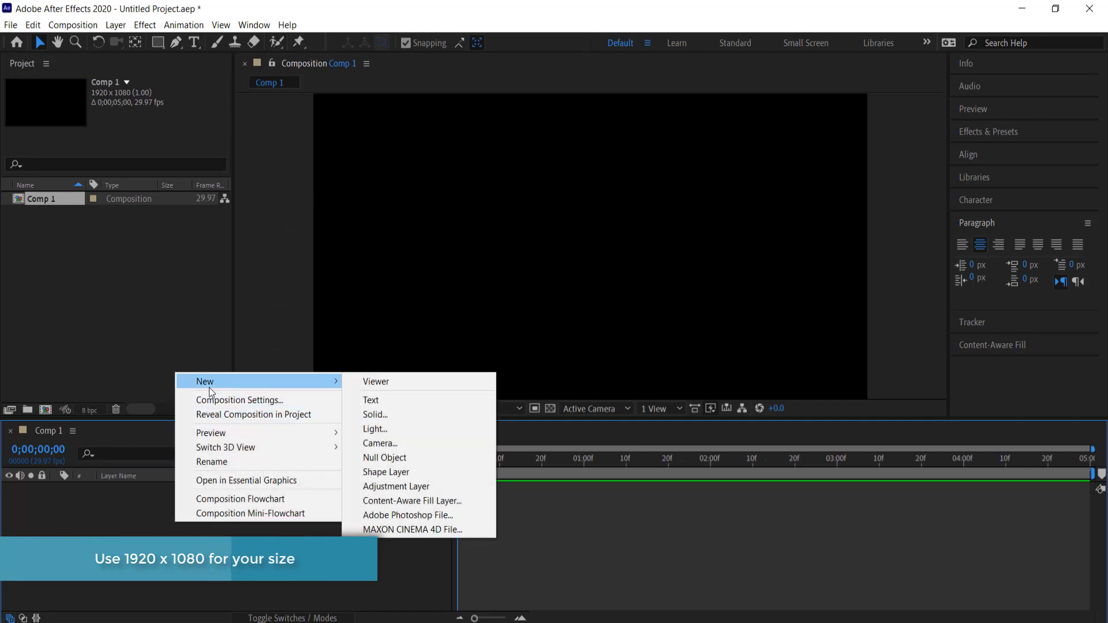
Step: Add a new text layer reading 'raiders' and select all of its text
{"action": "left_click", "coordinate": [404, 403]}
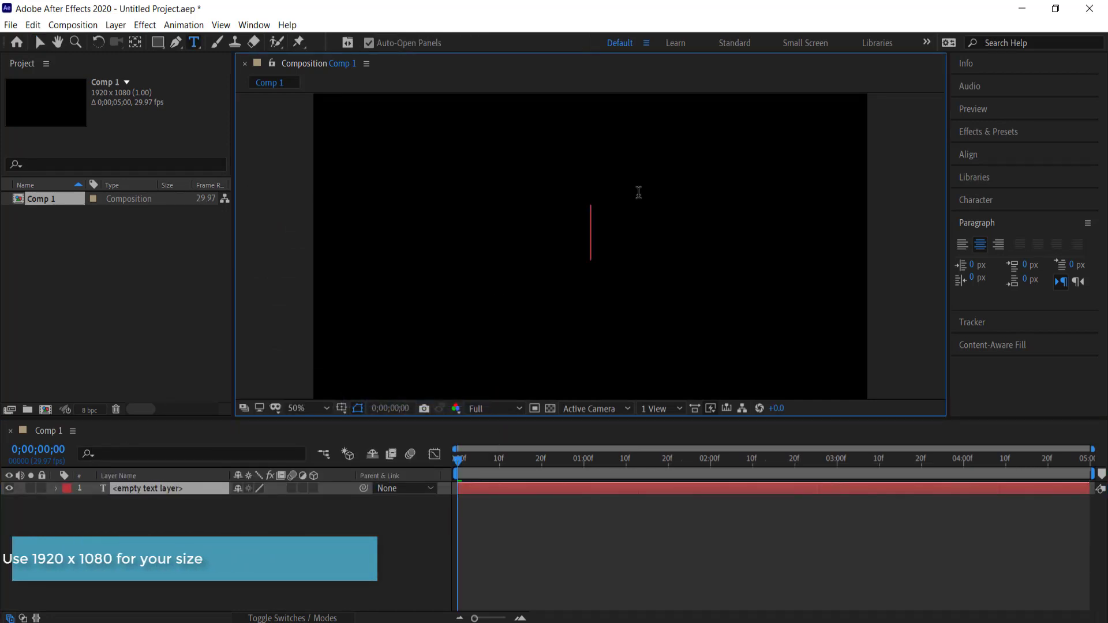
{"action": "type", "text": "raiders"}
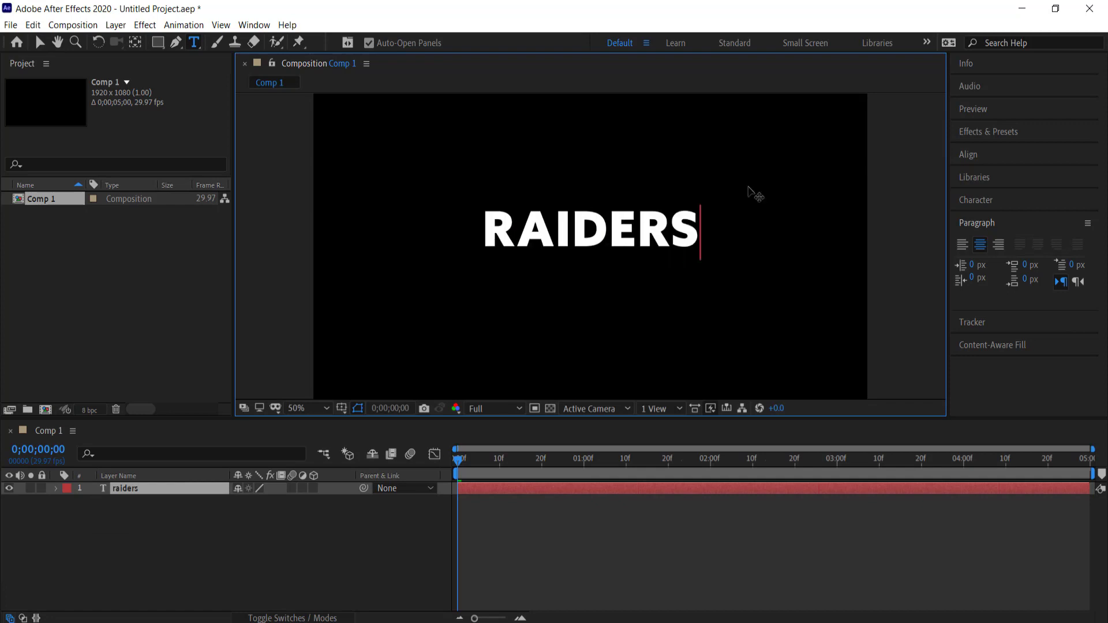
{"action": "key", "text": "ctrl+a"}
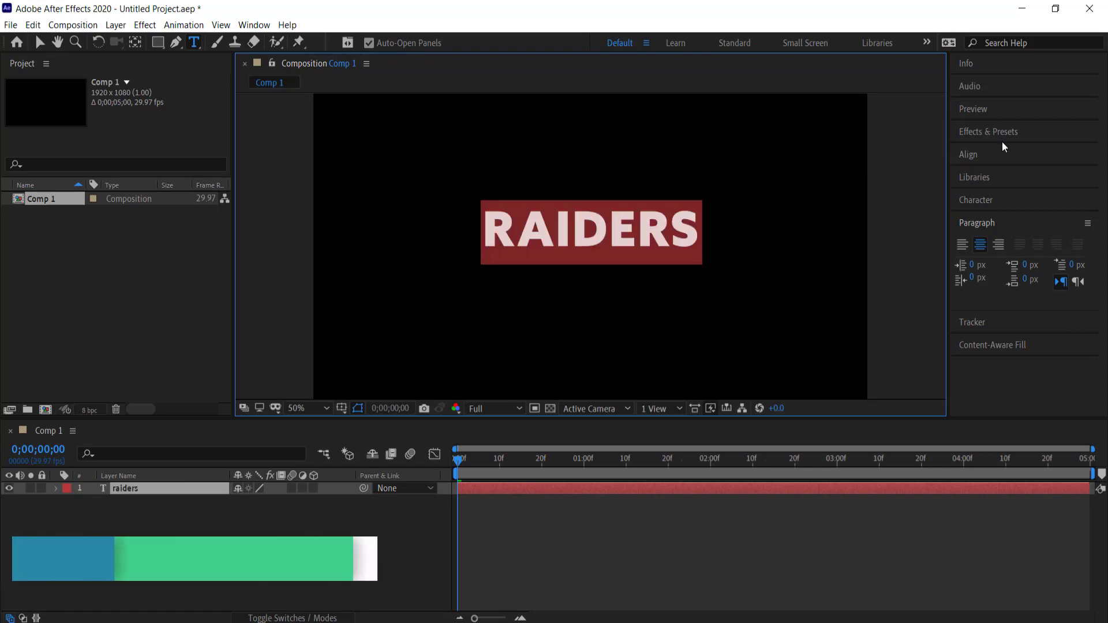
Step: Format the title in Azo Sans Black at 200 px with white FFFFFF fill
{"action": "left_click", "coordinate": [974, 200]}
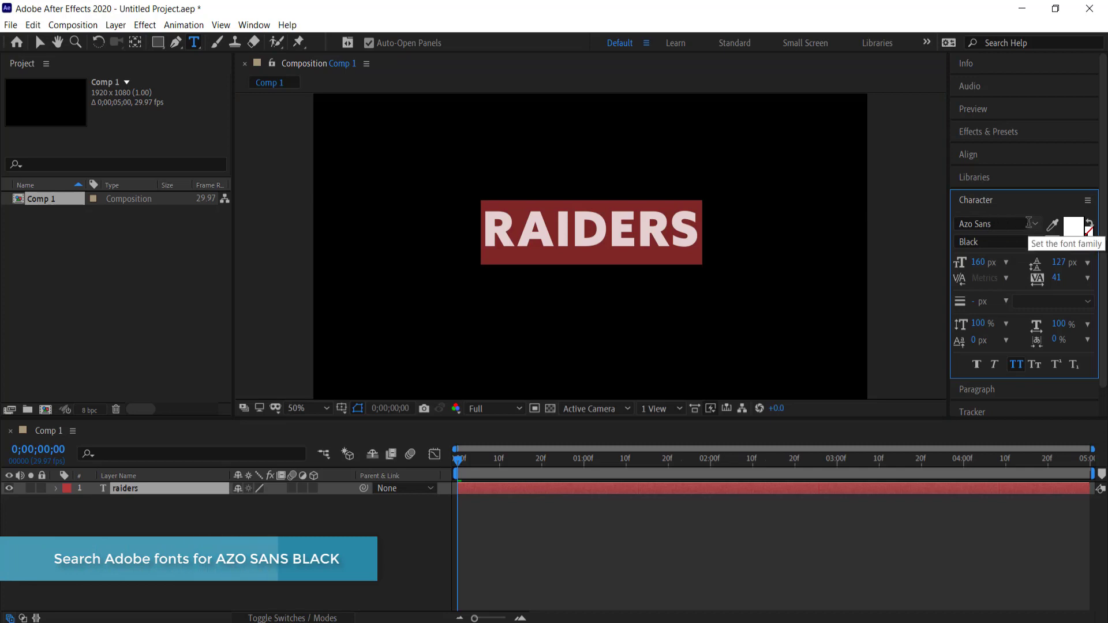
{"action": "left_click", "coordinate": [980, 262]}
{"action": "type", "text": "200"}
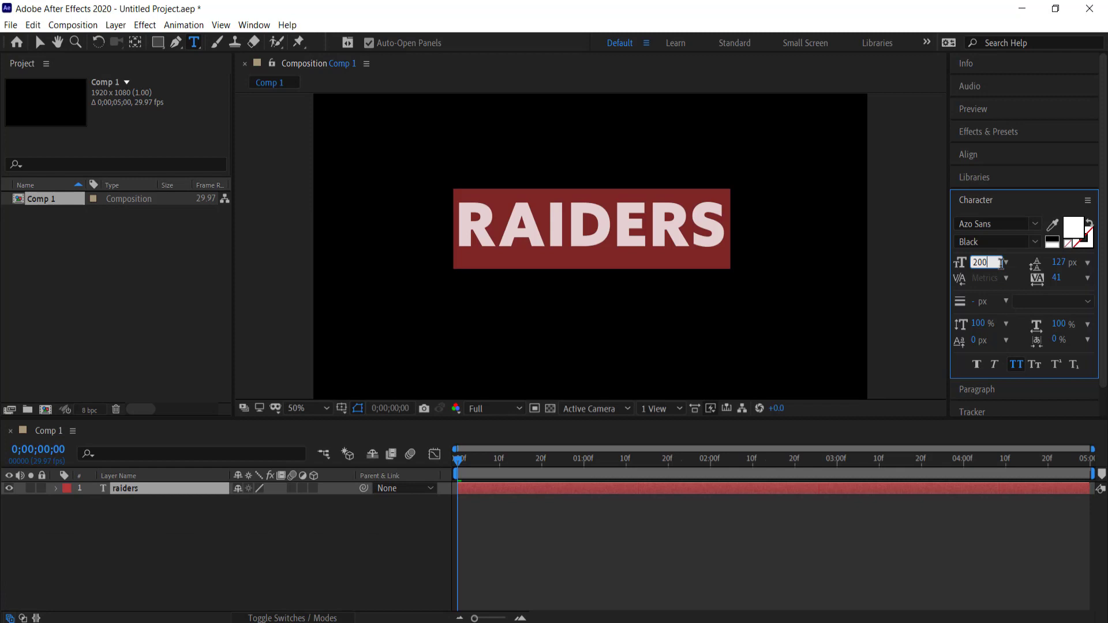
{"action": "key", "text": "Return"}
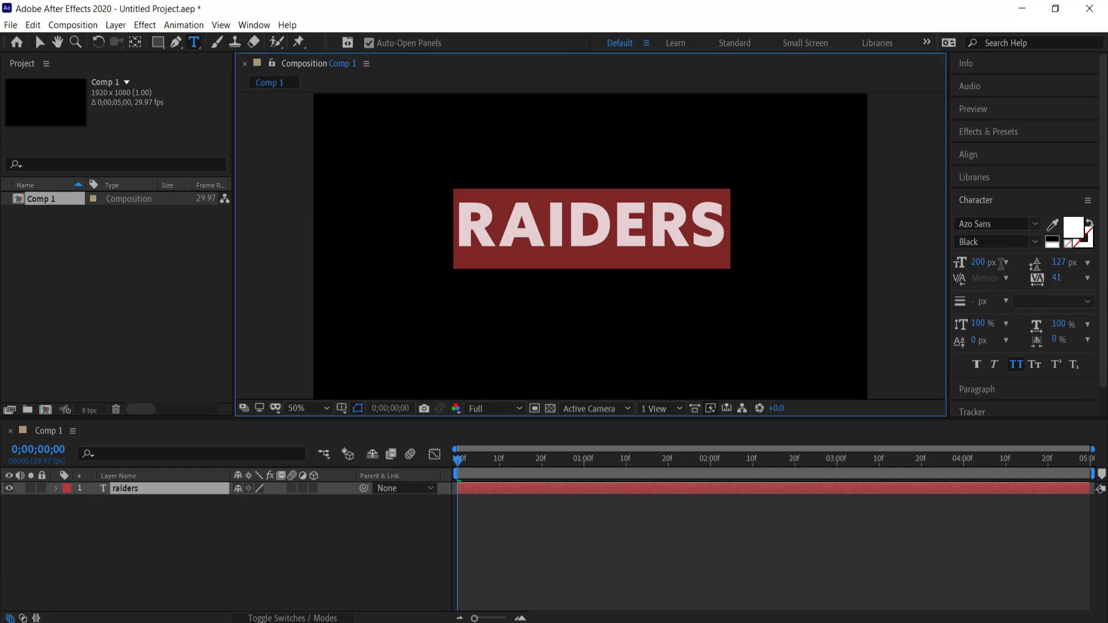
{"action": "left_click", "coordinate": [1064, 229]}
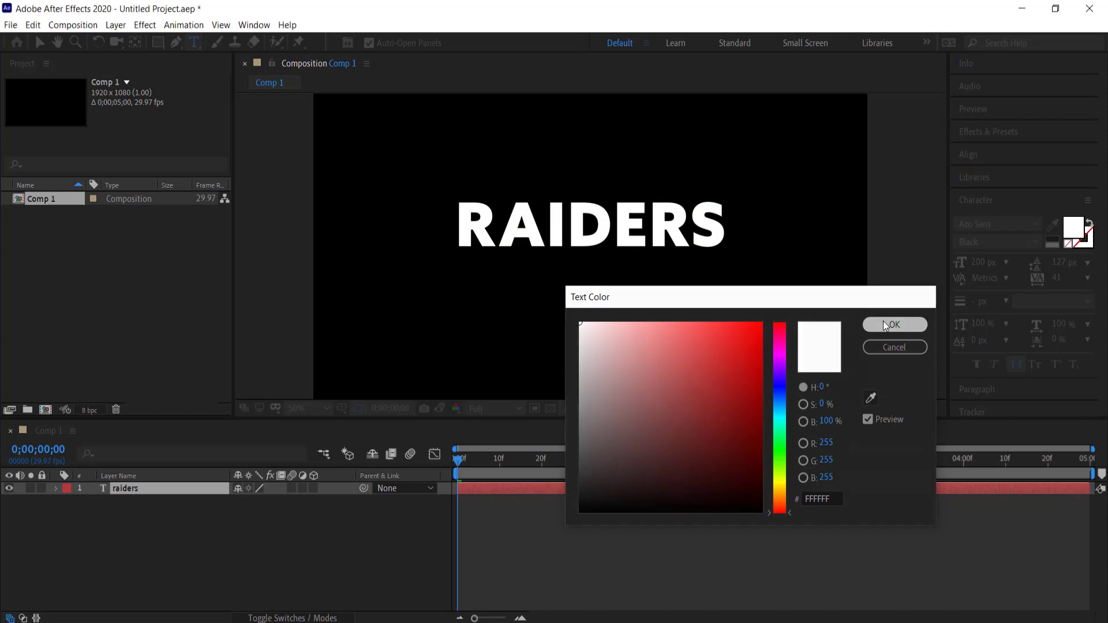
{"action": "left_click", "coordinate": [883, 322]}
{"action": "left_click", "coordinate": [137, 42]}
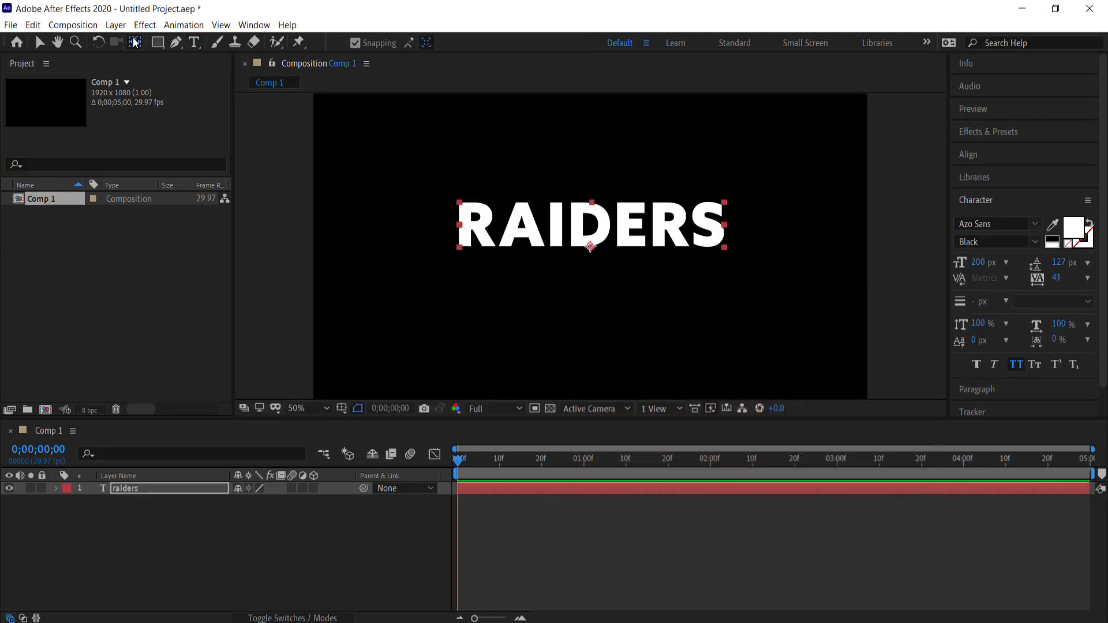
Step: Centre RAIDERS horizontally and vertically in the comp and fit the comp in the viewer
{"action": "left_click", "coordinate": [975, 156]}
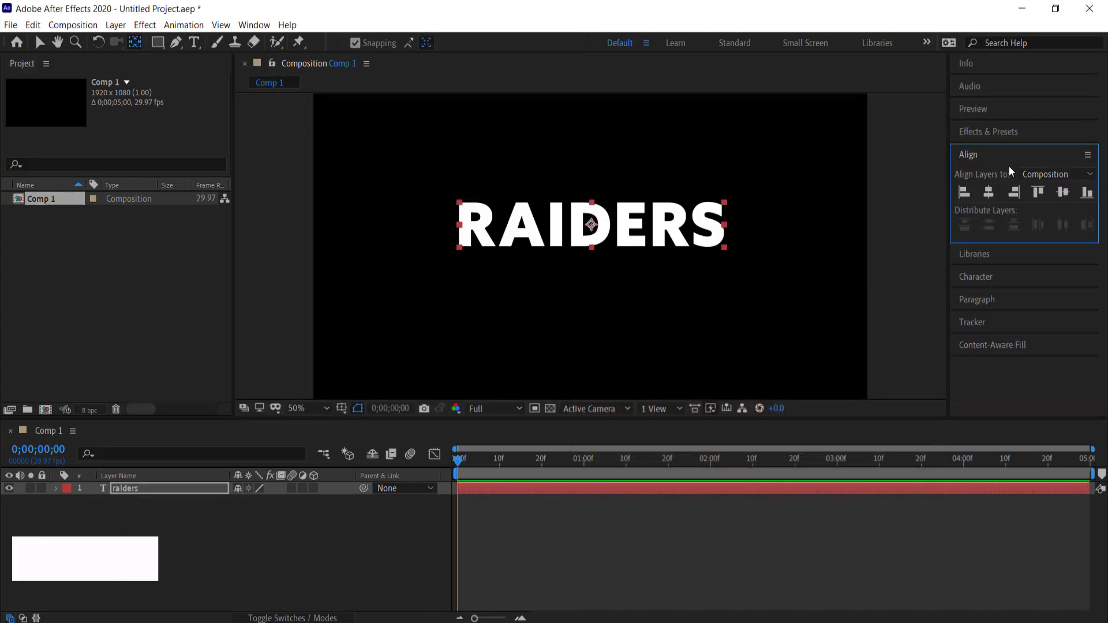
{"action": "left_click", "coordinate": [990, 192]}
{"action": "left_click", "coordinate": [1063, 192]}
{"action": "scroll", "coordinate": [656, 198], "scroll_direction": "down", "scroll_amount": 1}
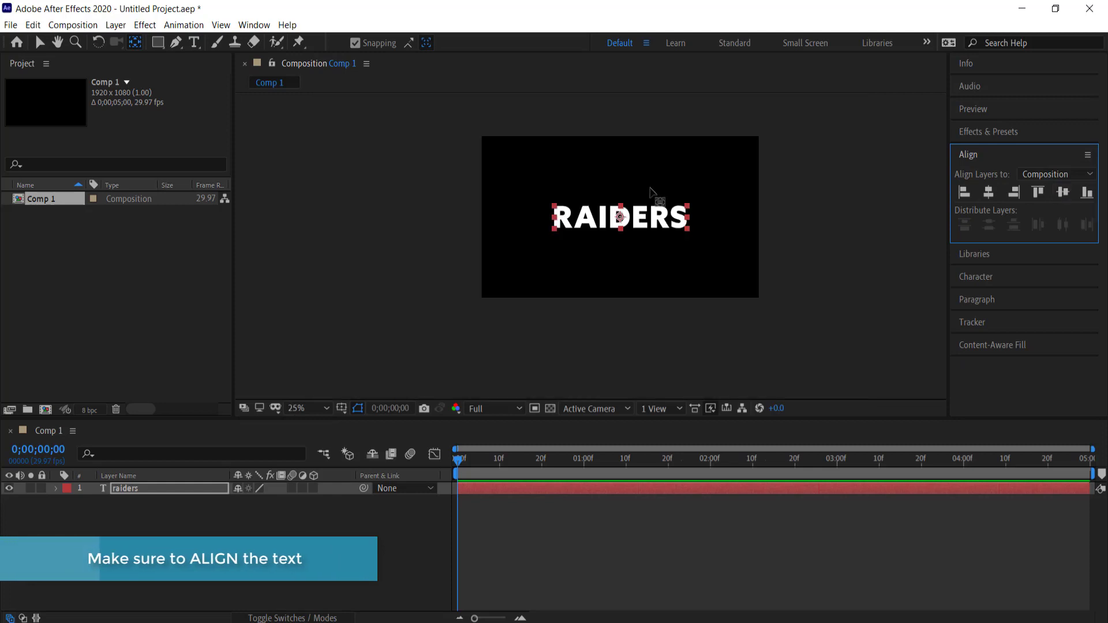
{"action": "scroll", "coordinate": [728, 209], "scroll_direction": "up", "scroll_amount": 1}
{"action": "scroll", "coordinate": [729, 209], "scroll_direction": "down", "scroll_amount": 1}
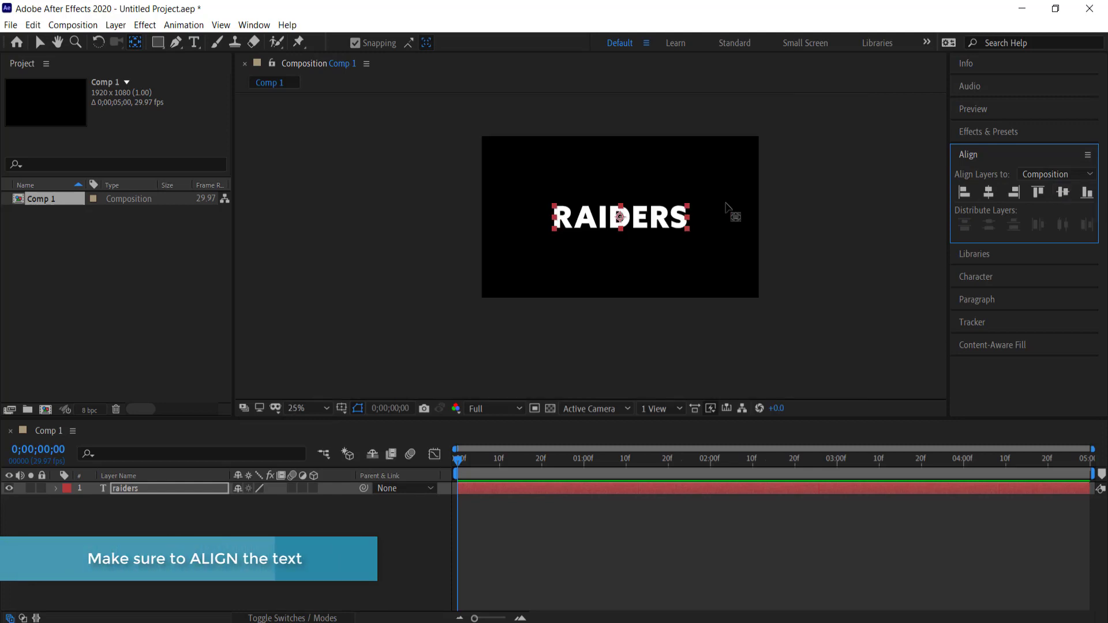
{"action": "left_click", "coordinate": [327, 404]}
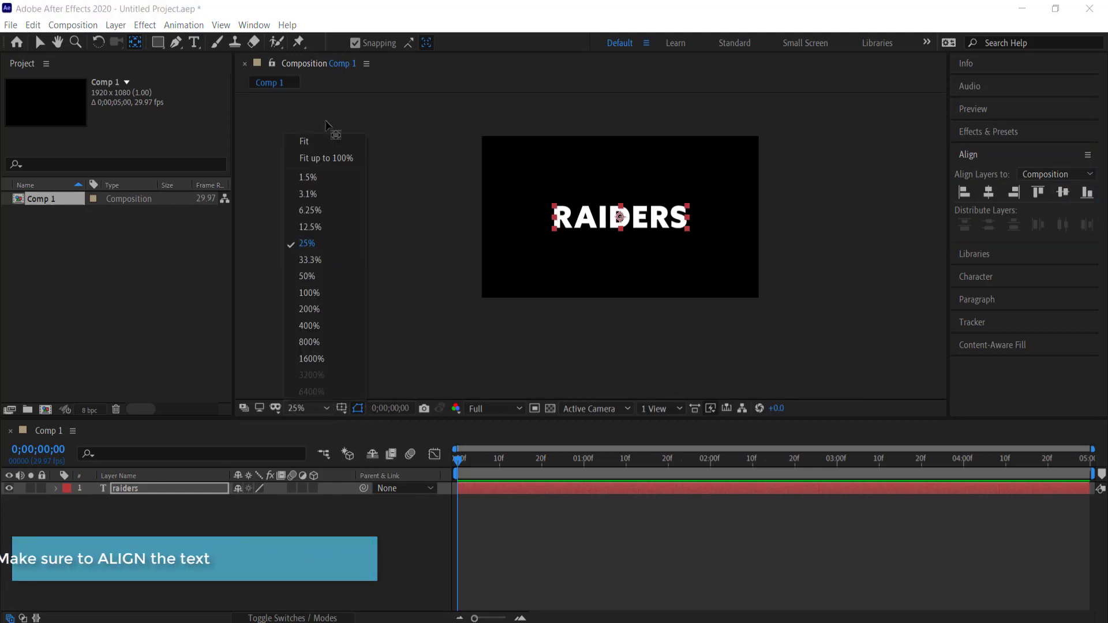
{"action": "left_click", "coordinate": [327, 158]}
Step: Pre-compose the raiders layer into a new composition named TEXT TITLE
{"action": "left_click", "coordinate": [163, 522]}
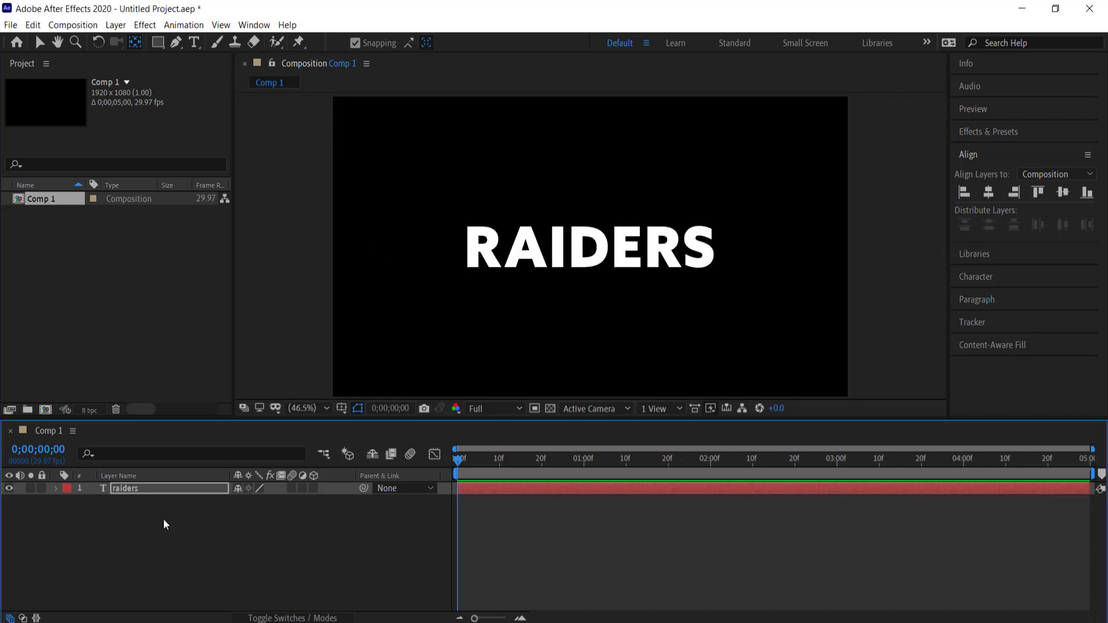
{"action": "right_click", "coordinate": [148, 491]}
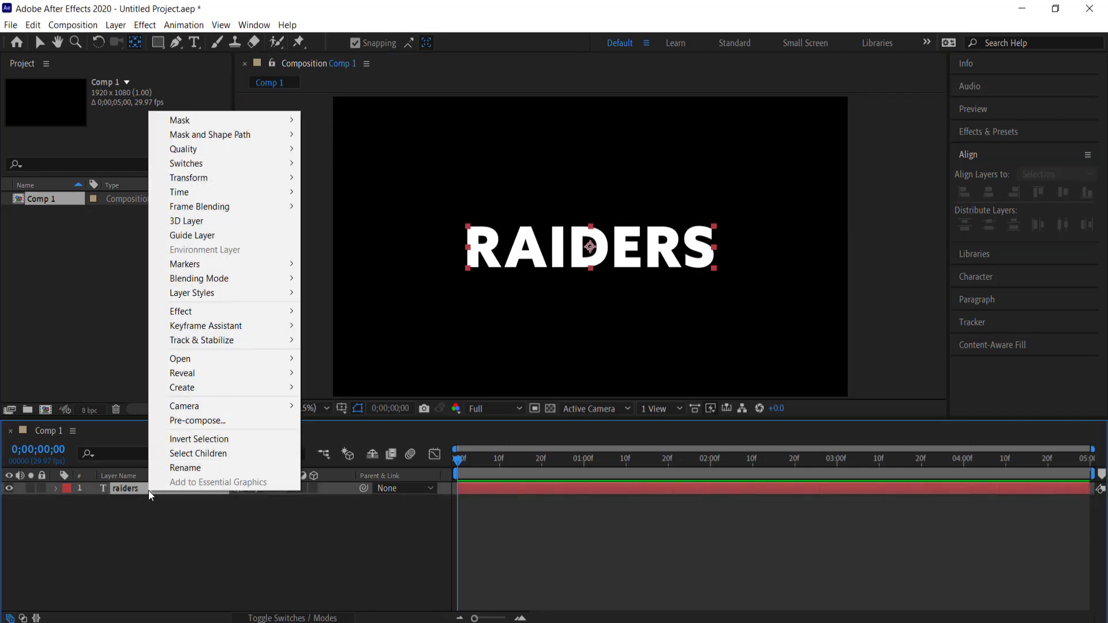
{"action": "left_click", "coordinate": [201, 421]}
{"action": "type", "text": "TEXT TITLE"}
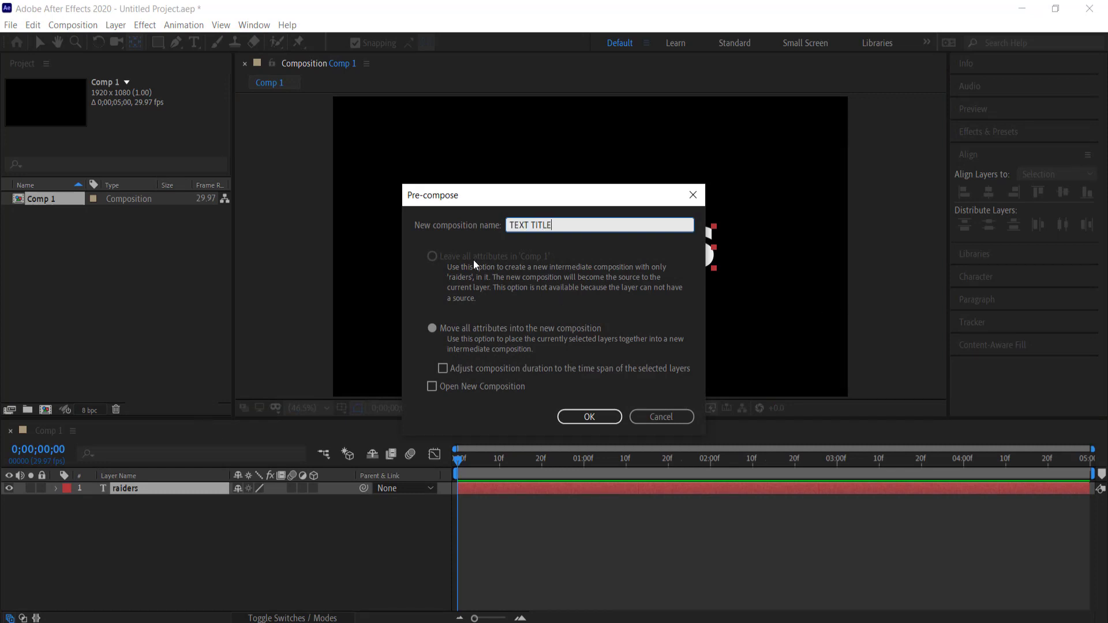
{"action": "left_click", "coordinate": [589, 416]}
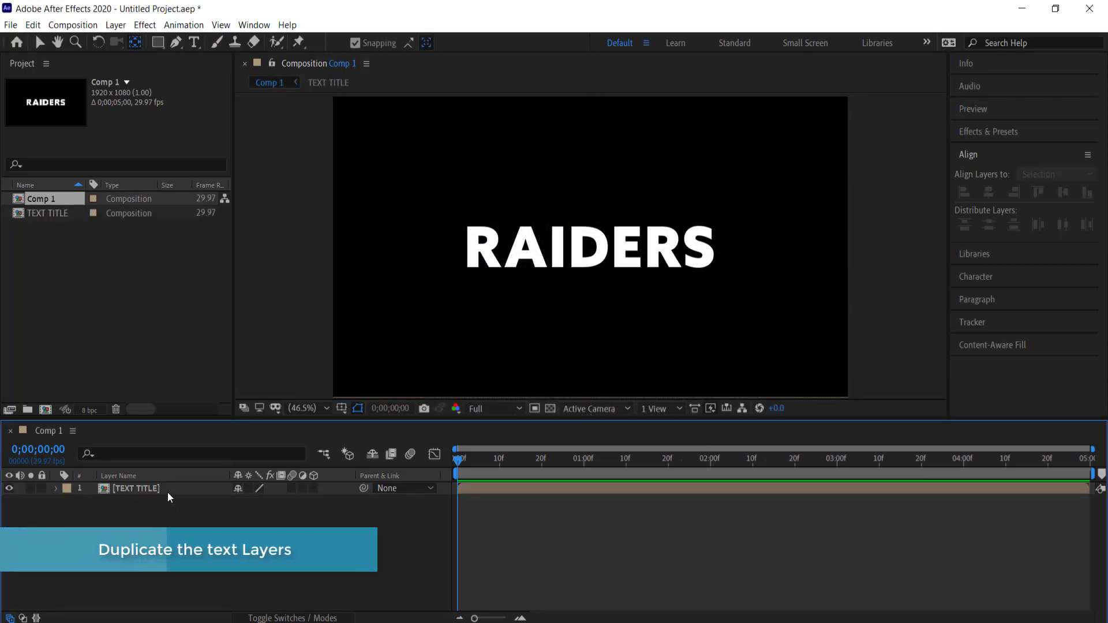
Step: Duplicate the TEXT TITLE layer and rename the top copy TEXT TOP 1
{"action": "left_click", "coordinate": [165, 491]}
{"action": "key", "text": "ctrl+d"}
{"action": "left_click", "coordinate": [147, 487]}
{"action": "key", "text": "Return"}
{"action": "type", "text": "TEXT TOP"}
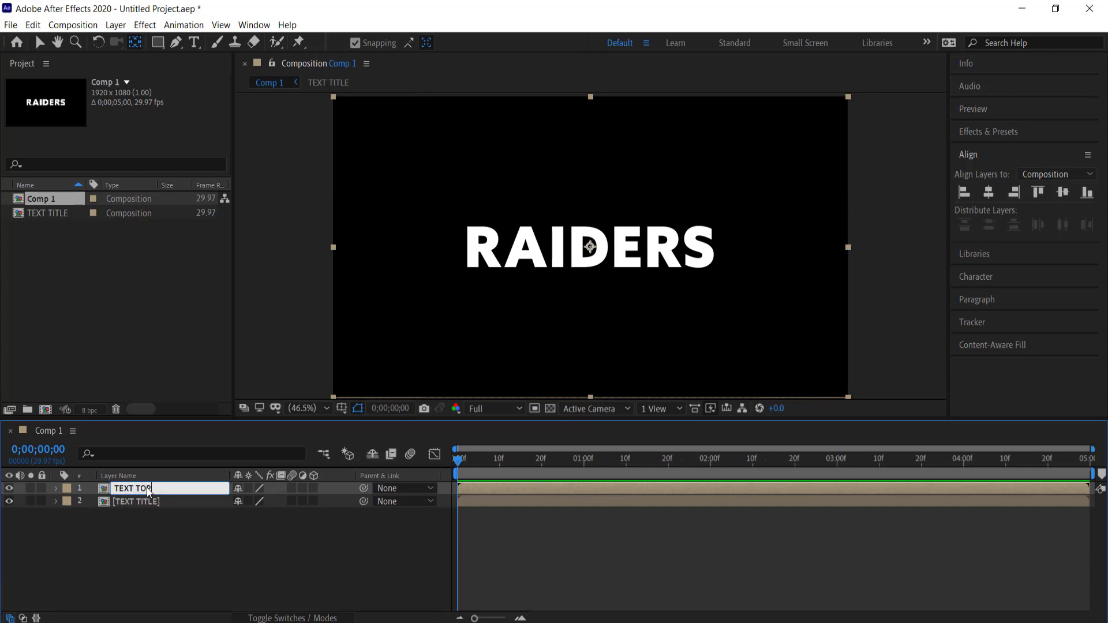
{"action": "key", "text": "Return"}
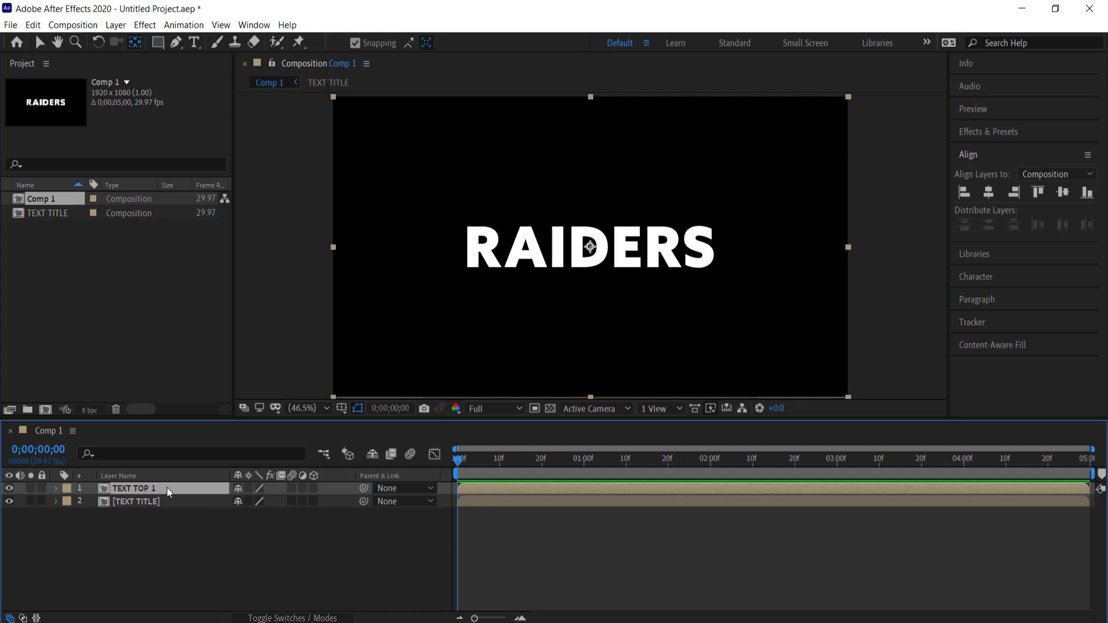
Step: Keyframe TEXT TOP 1's Position from 960,540 at 0f to Y 440 at 15f
{"action": "key", "text": "p"}
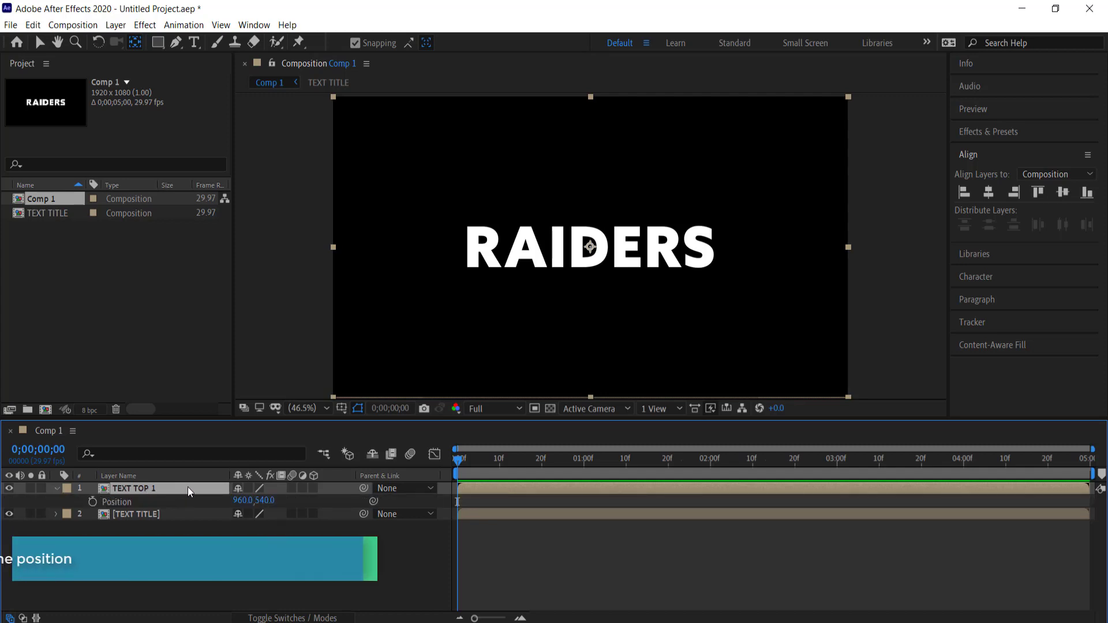
{"action": "left_click", "coordinate": [92, 502]}
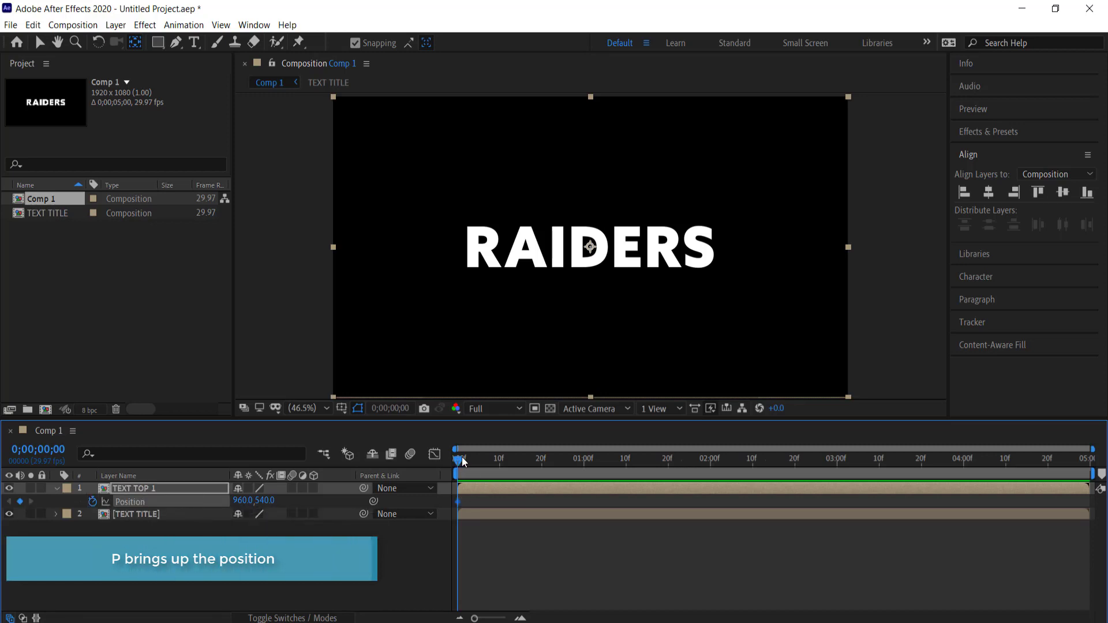
{"action": "left_click_drag", "start_coordinate": [458, 463], "coordinate": [522, 460]}
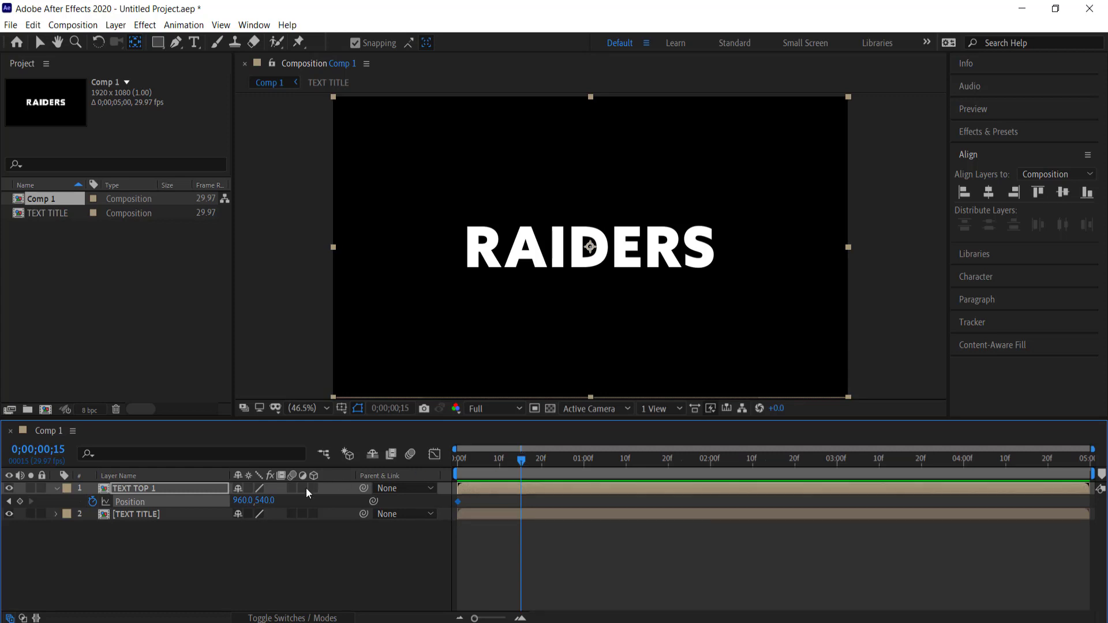
{"action": "left_click", "coordinate": [274, 502]}
{"action": "type", "text": "-1"}
{"action": "key", "text": "Return"}
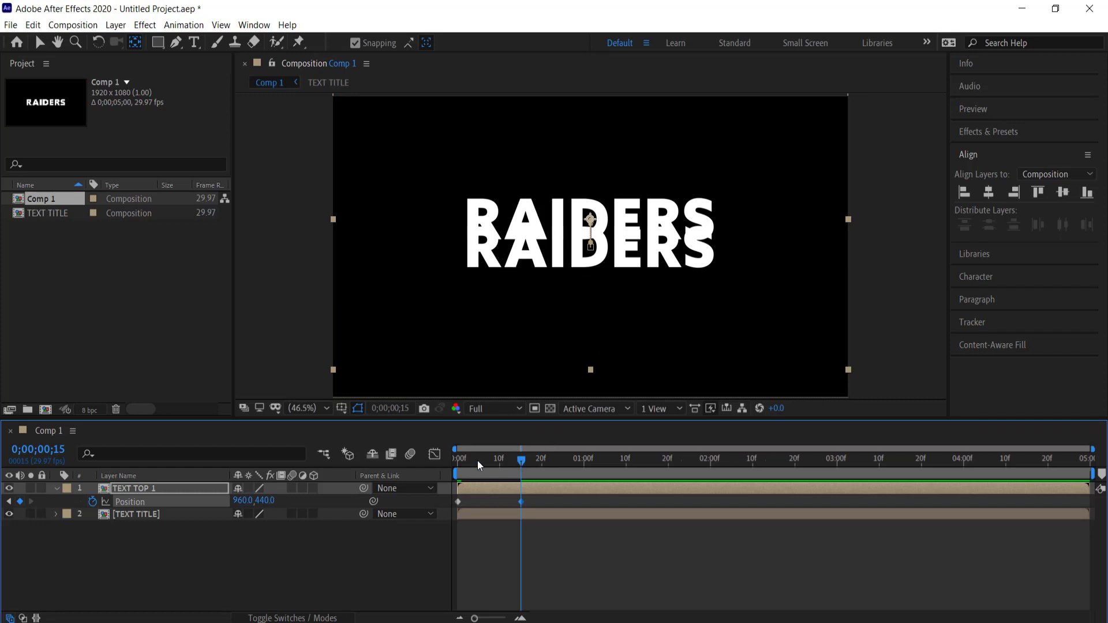
Step: Preview the rising copy from the first frame, then deselect all layers
{"action": "left_click", "coordinate": [459, 460]}
{"action": "key", "text": "space"}
{"action": "left_click_drag", "start_coordinate": [575, 460], "coordinate": [437, 459]}
{"action": "key", "text": "F2"}
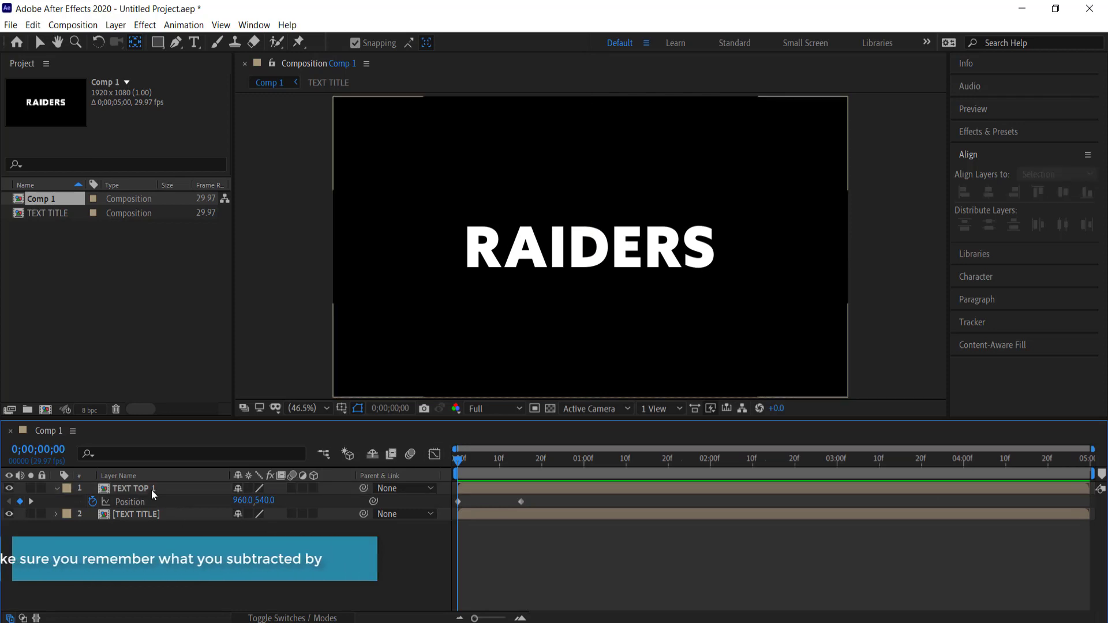
Step: Duplicate the original TEXT TITLE layer and name the copy TEXT BOTTOM 1
{"action": "left_click", "coordinate": [138, 488]}
{"action": "left_click", "coordinate": [135, 514]}
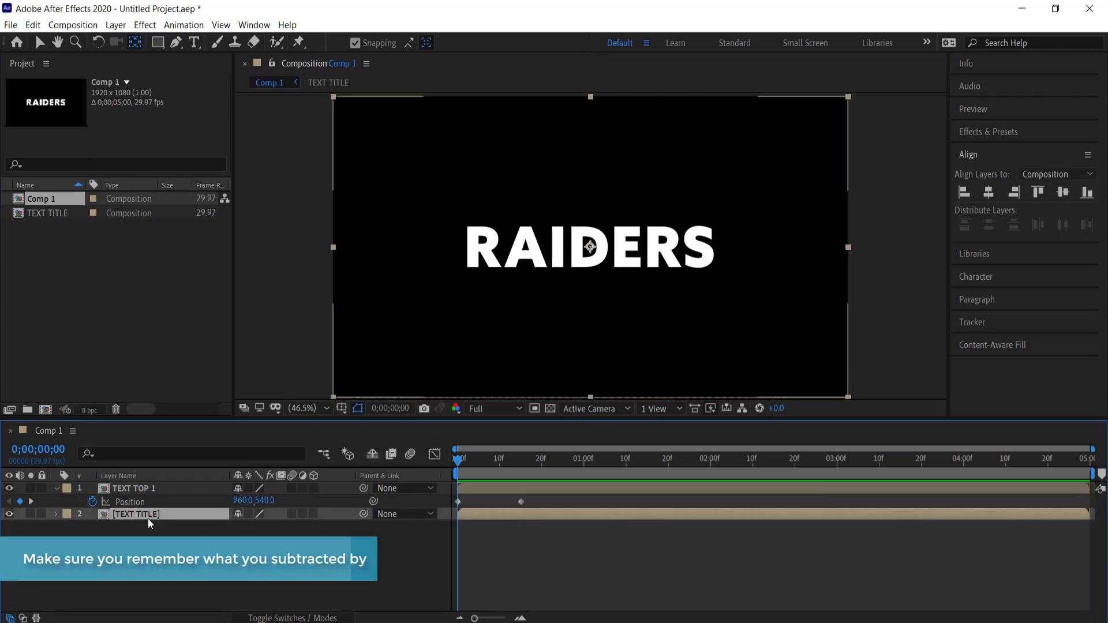
{"action": "key", "text": "ctrl+d"}
{"action": "key", "text": "Return"}
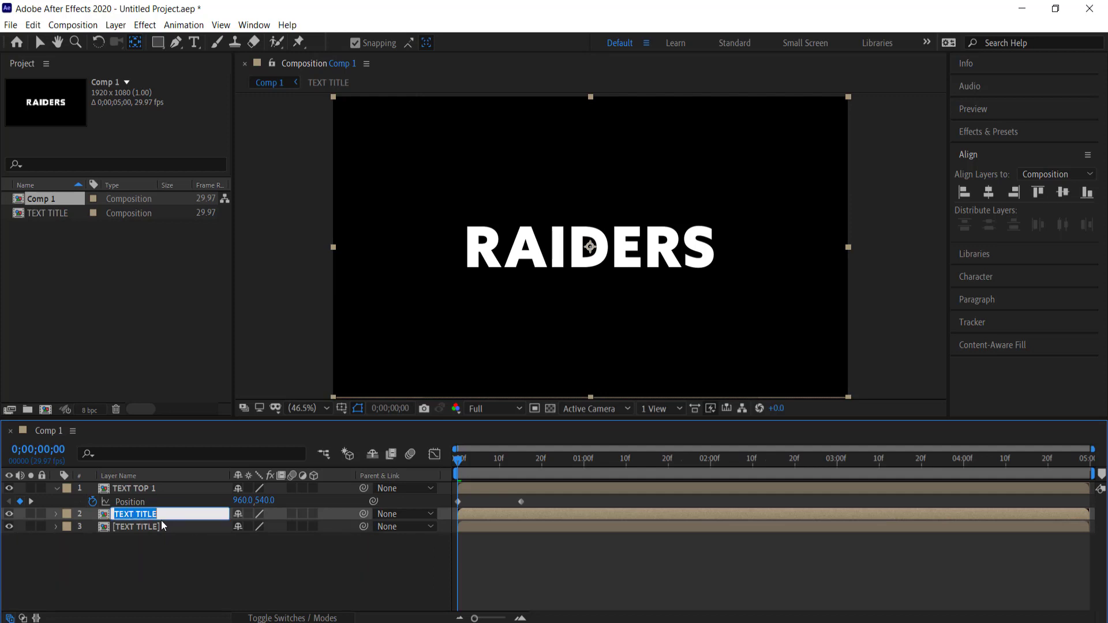
{"action": "type", "text": "TEXT BOTTOM 1"}
{"action": "key", "text": "Return"}
Step: Keyframe TEXT BOTTOM 1's Position from 960,540 at 0f to 960,640 at 15f
{"action": "key", "text": "p"}
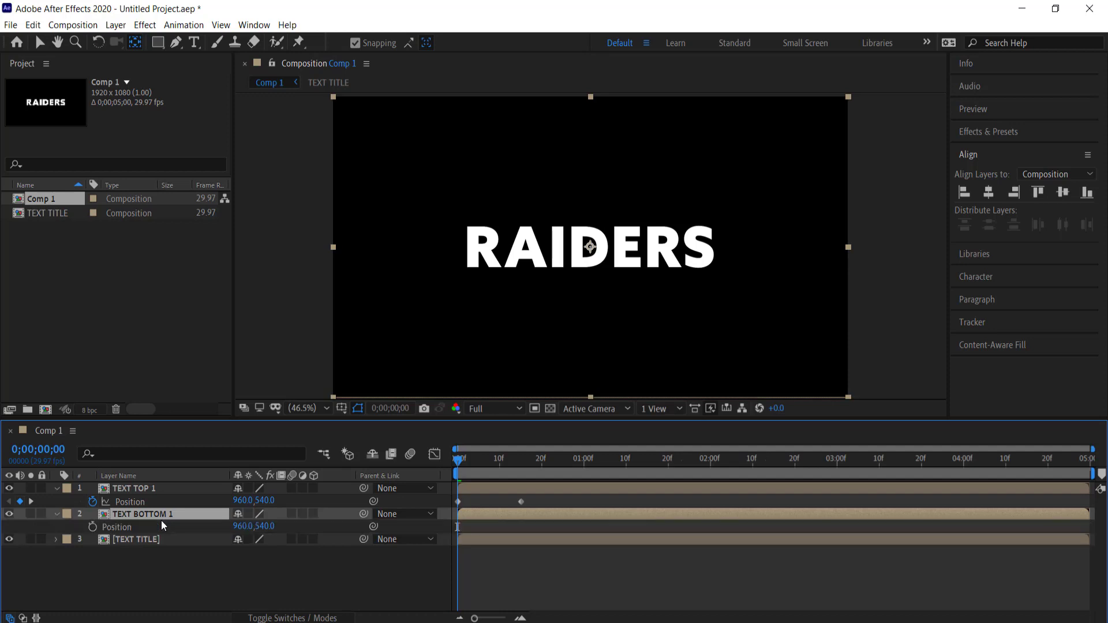
{"action": "left_click", "coordinate": [91, 528]}
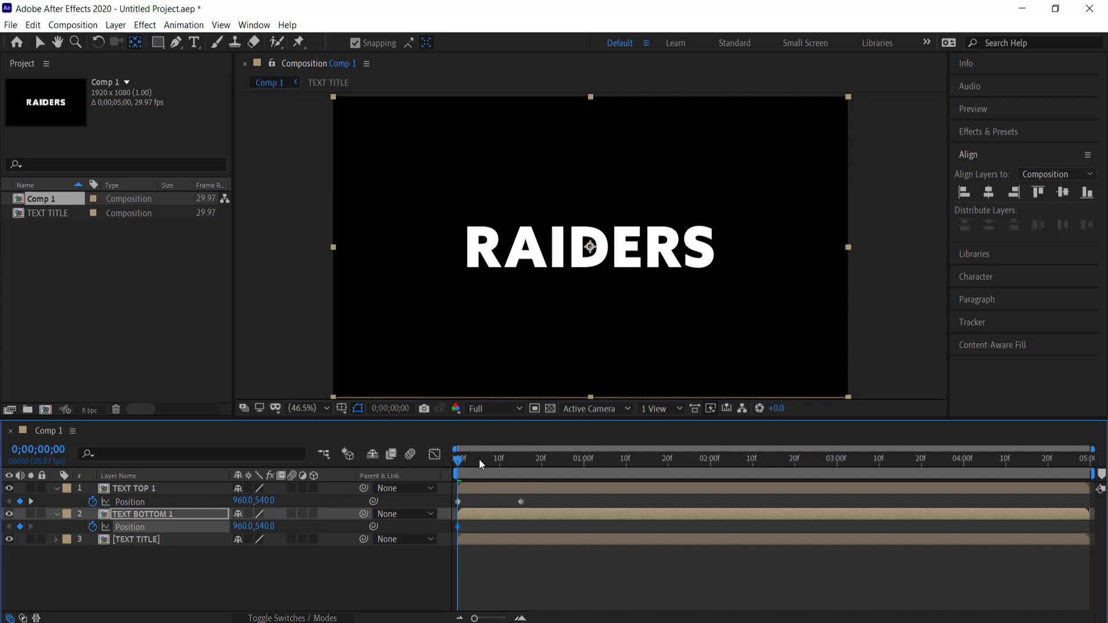
{"action": "left_click_drag", "start_coordinate": [479, 459], "coordinate": [521, 459]}
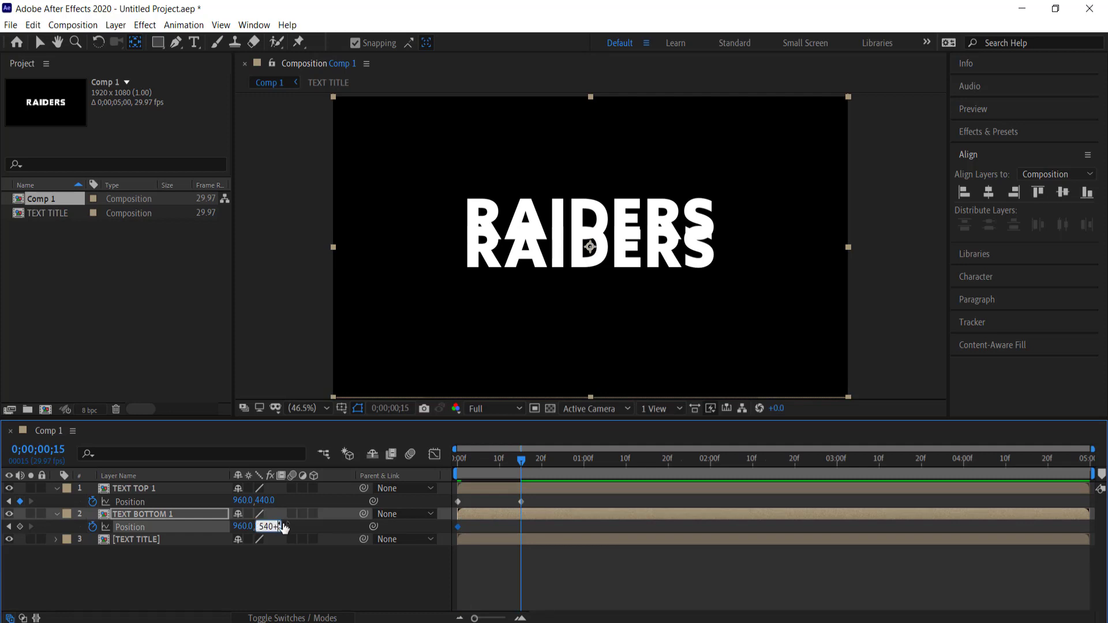
{"action": "key", "text": "Return"}
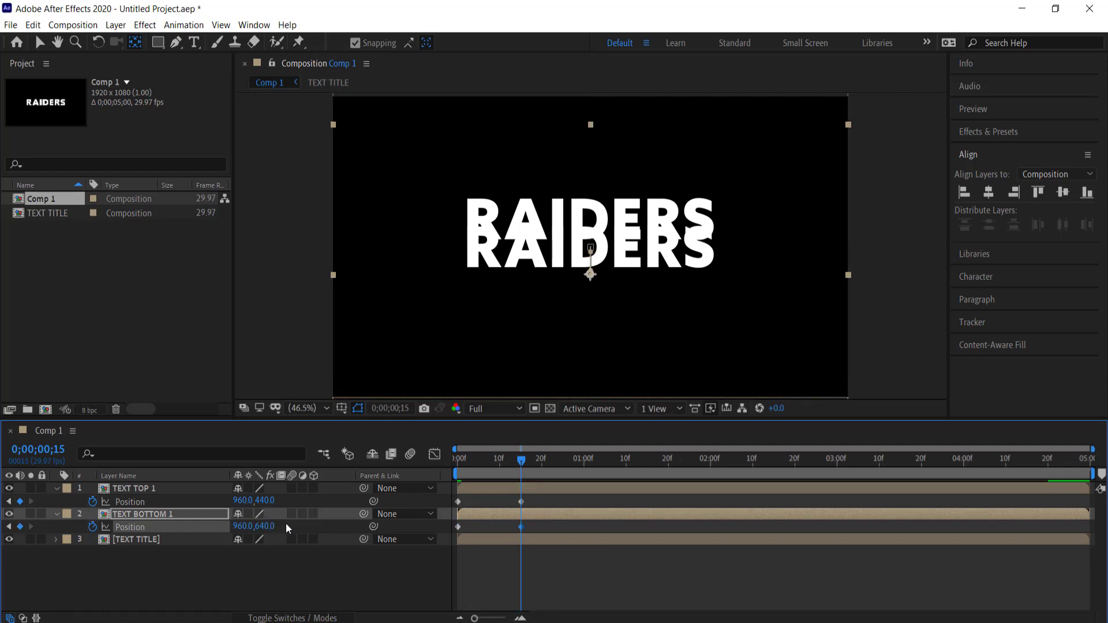
{"action": "left_click_drag", "start_coordinate": [523, 462], "coordinate": [408, 458]}
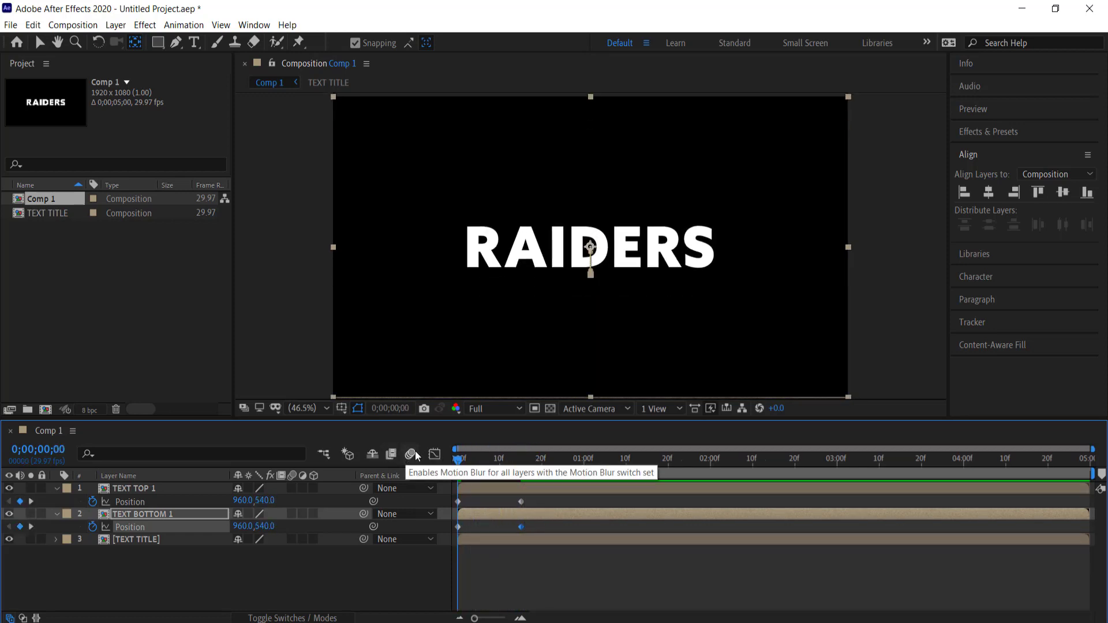
Step: Apply Easy Ease to TEXT TOP 1's Position keyframes and sharpen its speed-curve influence
{"action": "left_click_drag", "start_coordinate": [539, 498], "coordinate": [450, 505]}
{"action": "right_click", "coordinate": [458, 504]}
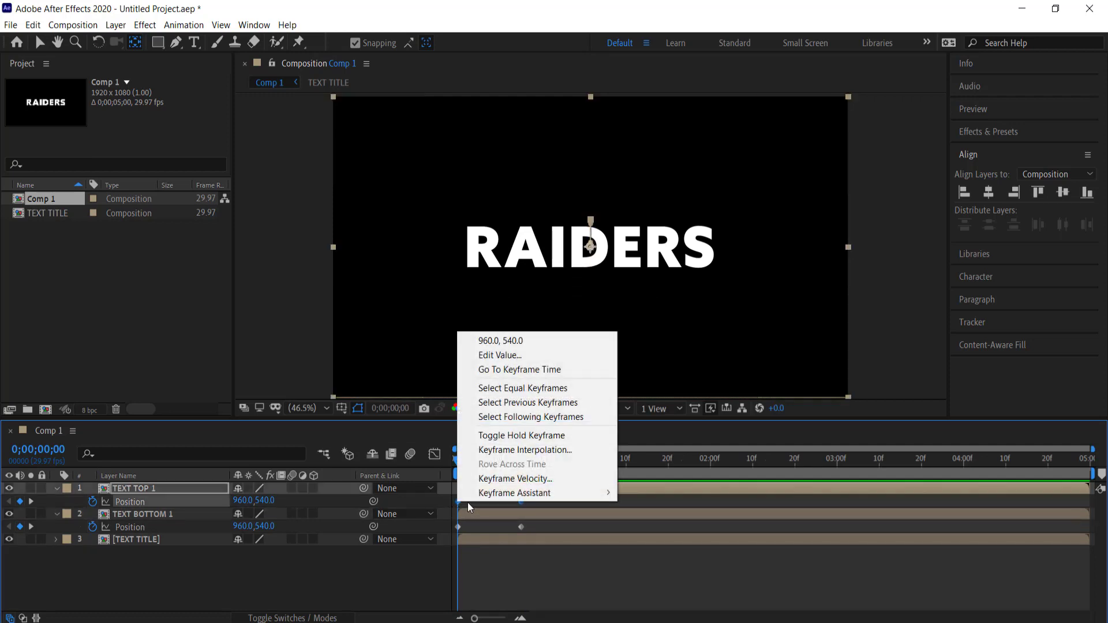
{"action": "mouse_move", "coordinate": [553, 497]}
{"action": "left_click", "coordinate": [667, 537]}
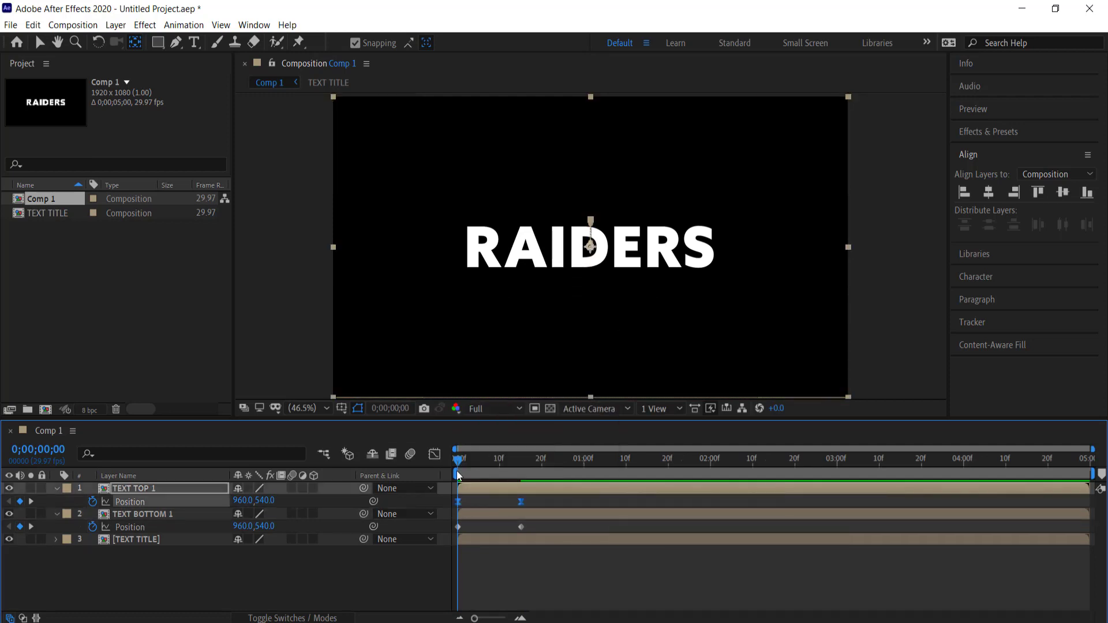
{"action": "left_click", "coordinate": [435, 455]}
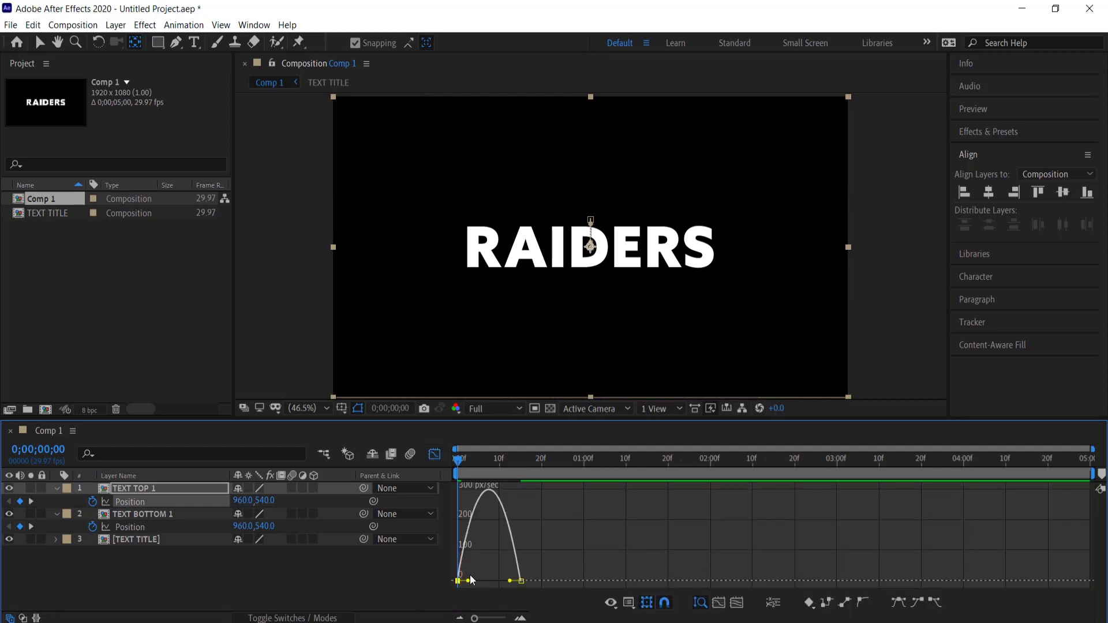
{"action": "mouse_move", "coordinate": [468, 581]}
{"action": "left_mouse_down"}
{"action": "mouse_move", "coordinate": [508, 581]}
{"action": "mouse_move", "coordinate": [487, 581]}
{"action": "left_mouse_up"}
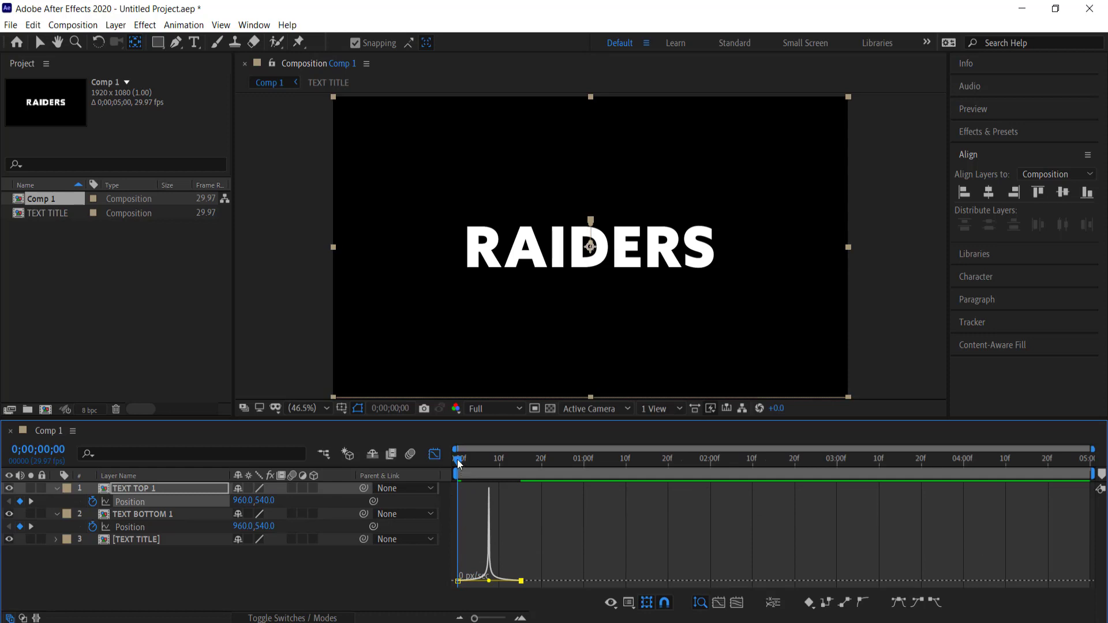
{"action": "key", "text": "space"}
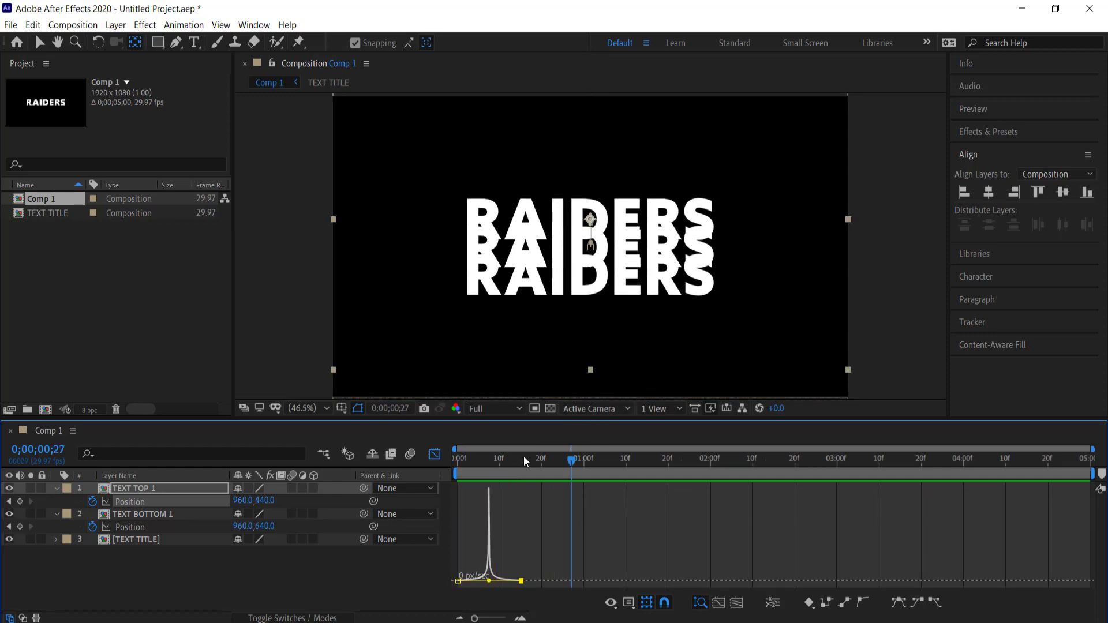
{"action": "left_click_drag", "start_coordinate": [449, 462], "coordinate": [488, 465]}
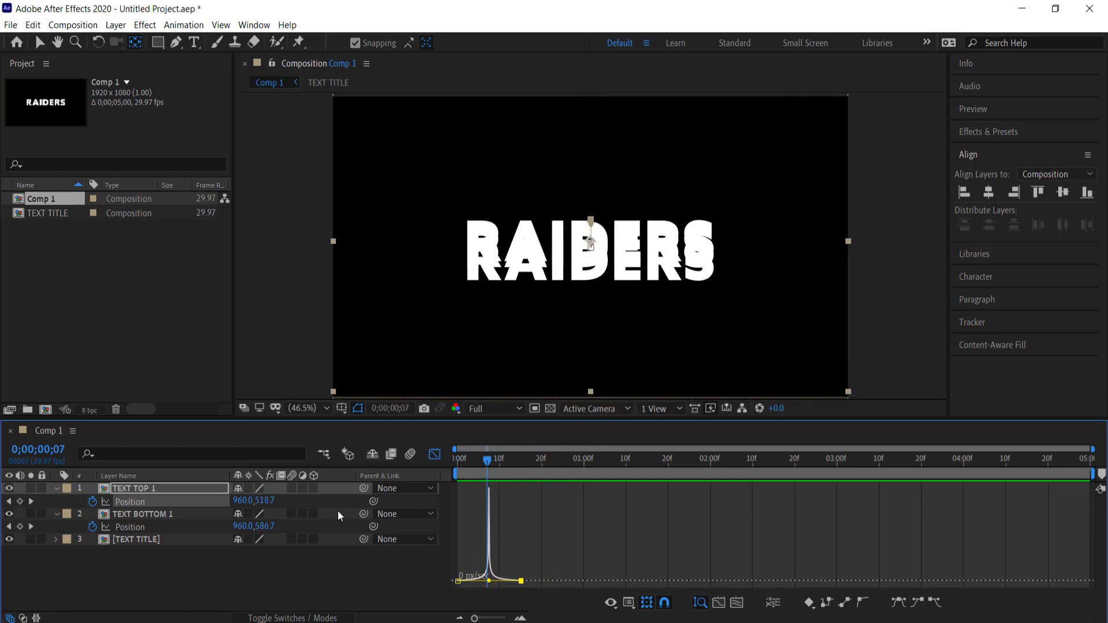
Step: Apply Easy Ease to TEXT BOTTOM 1's Position keyframes, reshape its speed curve, and preview
{"action": "left_click", "coordinate": [137, 526]}
{"action": "left_click", "coordinate": [435, 455]}
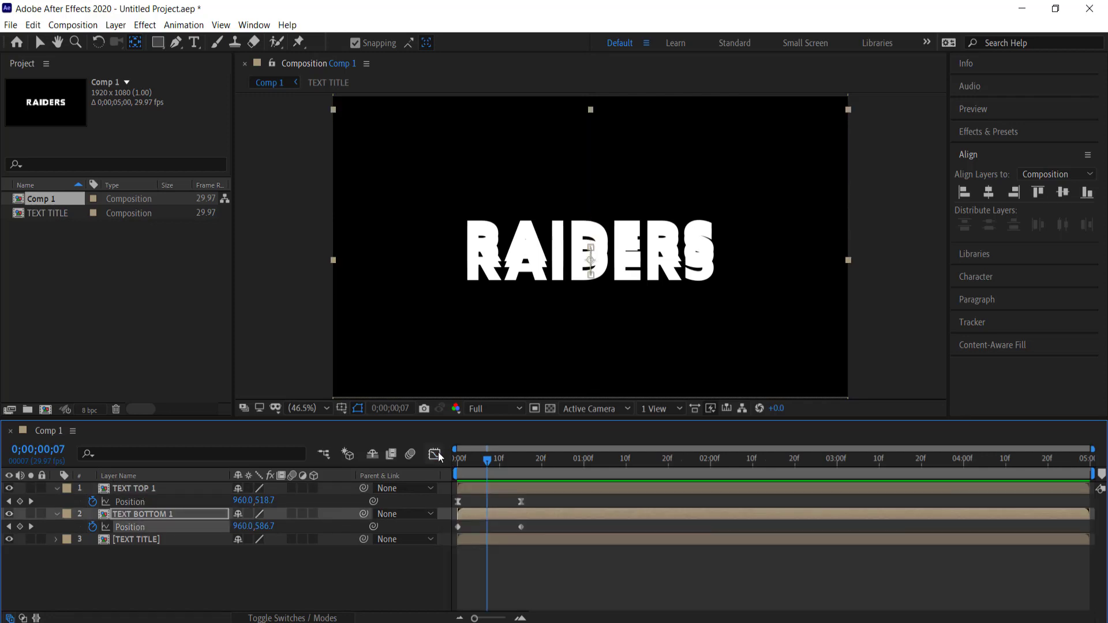
{"action": "right_click", "coordinate": [458, 527]}
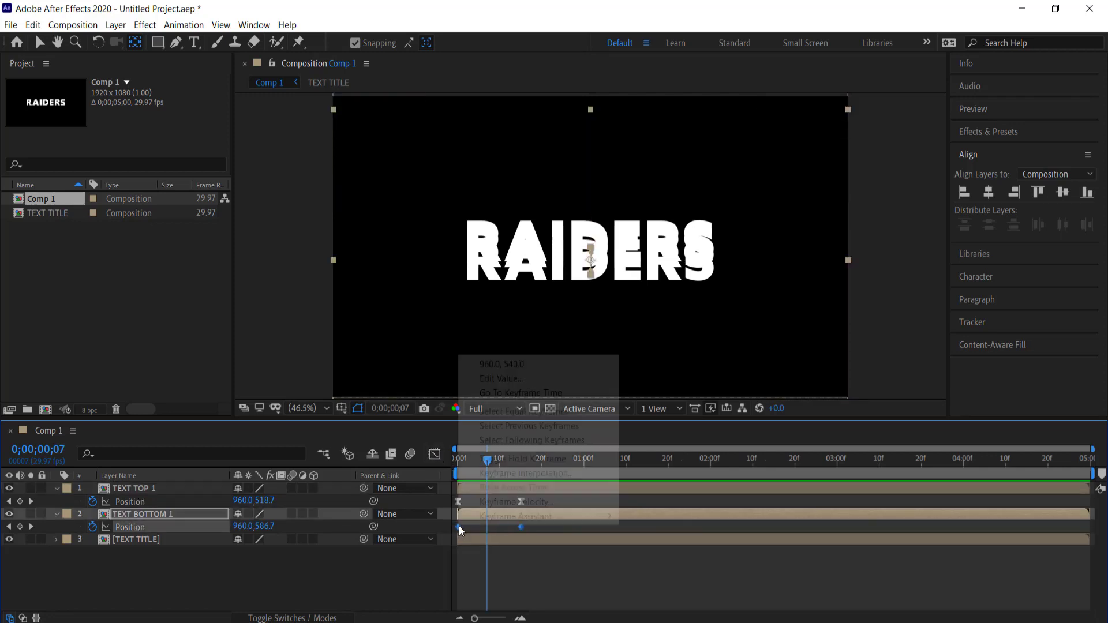
{"action": "mouse_move", "coordinate": [519, 516]}
{"action": "left_click", "coordinate": [692, 433]}
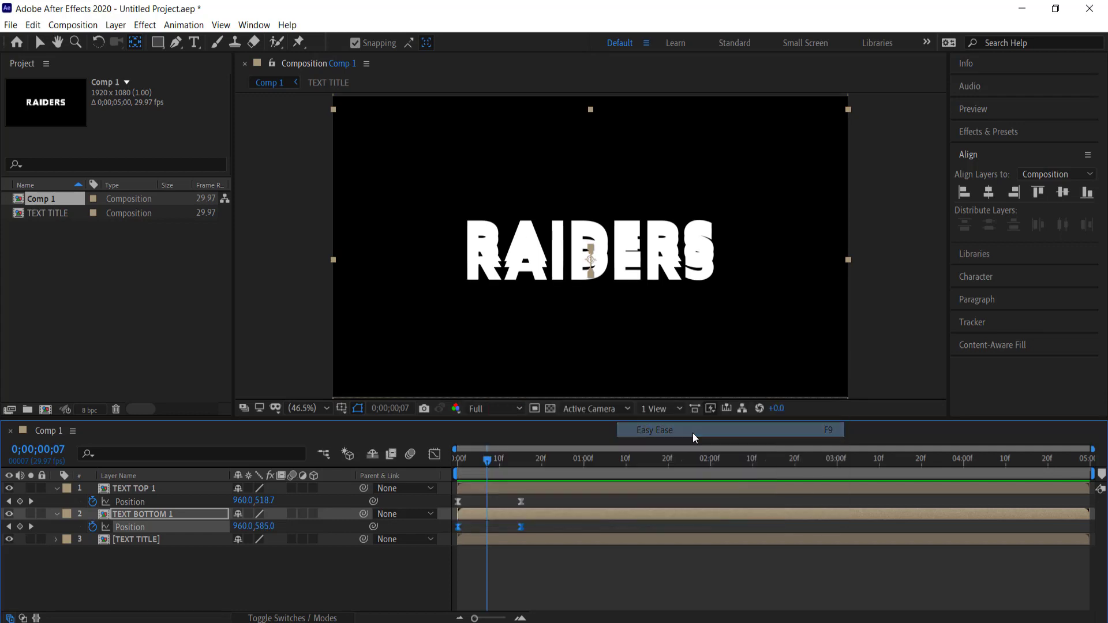
{"action": "left_click", "coordinate": [434, 455]}
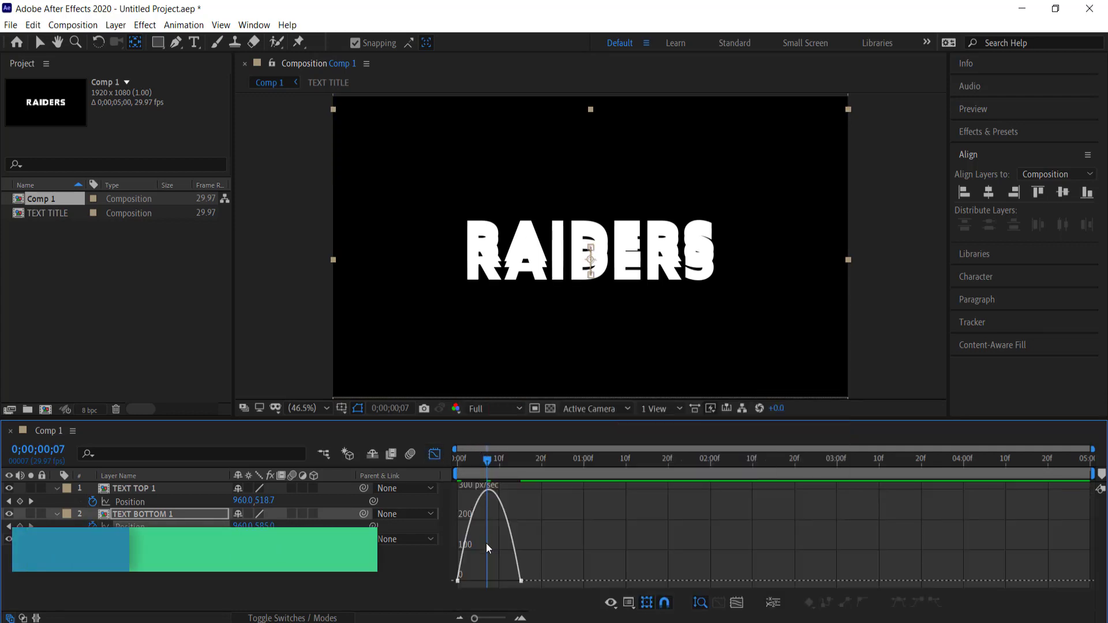
{"action": "left_click", "coordinate": [459, 580]}
{"action": "mouse_move", "coordinate": [479, 580]}
{"action": "left_mouse_down"}
{"action": "mouse_move", "coordinate": [520, 580]}
{"action": "mouse_move", "coordinate": [490, 579]}
{"action": "left_mouse_up"}
{"action": "left_click", "coordinate": [435, 454]}
{"action": "key", "text": "space"}
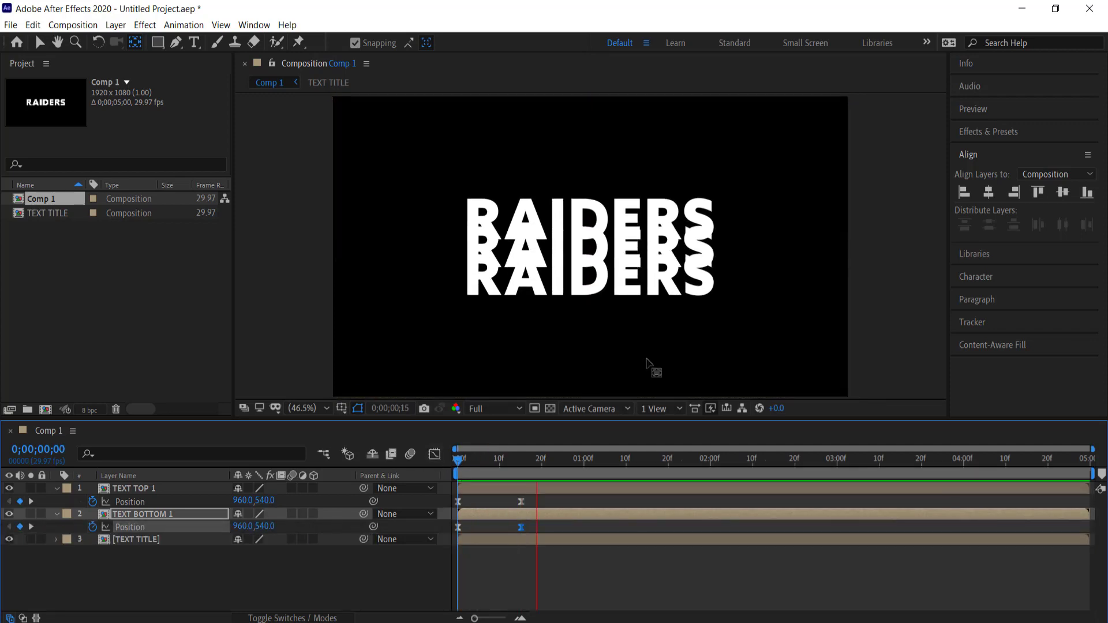
{"action": "key", "text": "space"}
{"action": "key", "text": "space"}
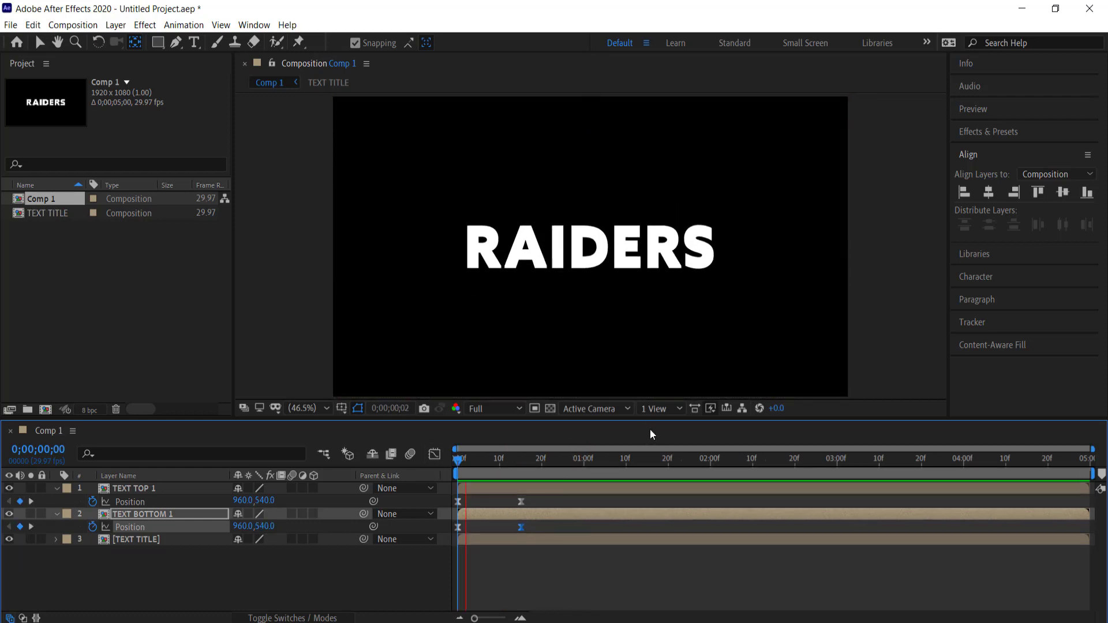
{"action": "key", "text": "space"}
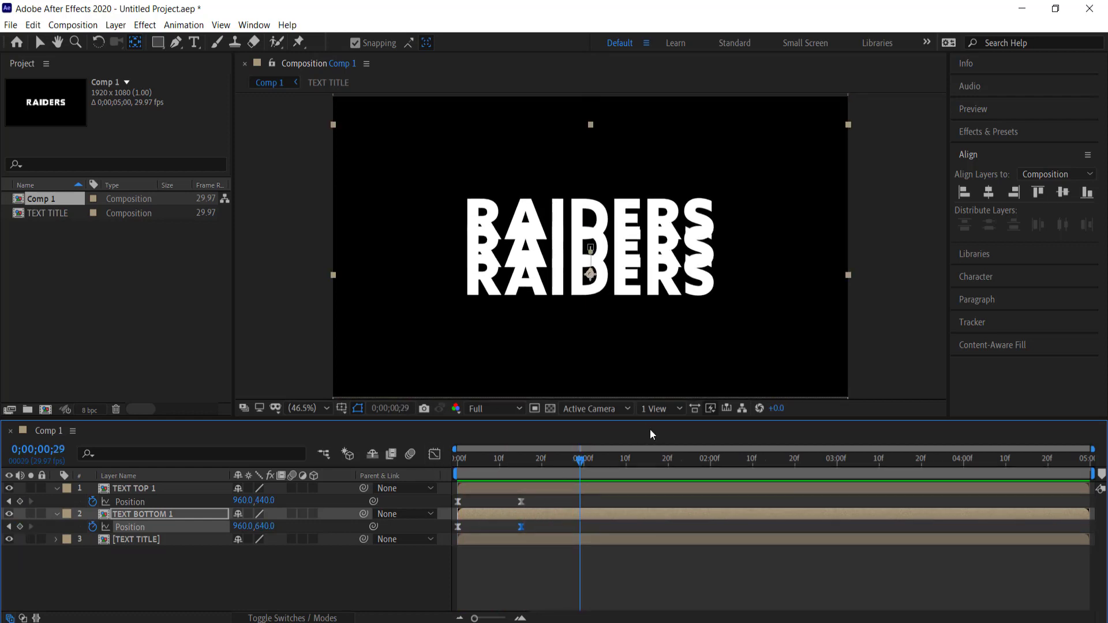
{"action": "key", "text": "space"}
{"action": "key", "text": "space"}
{"action": "left_click", "coordinate": [225, 579]}
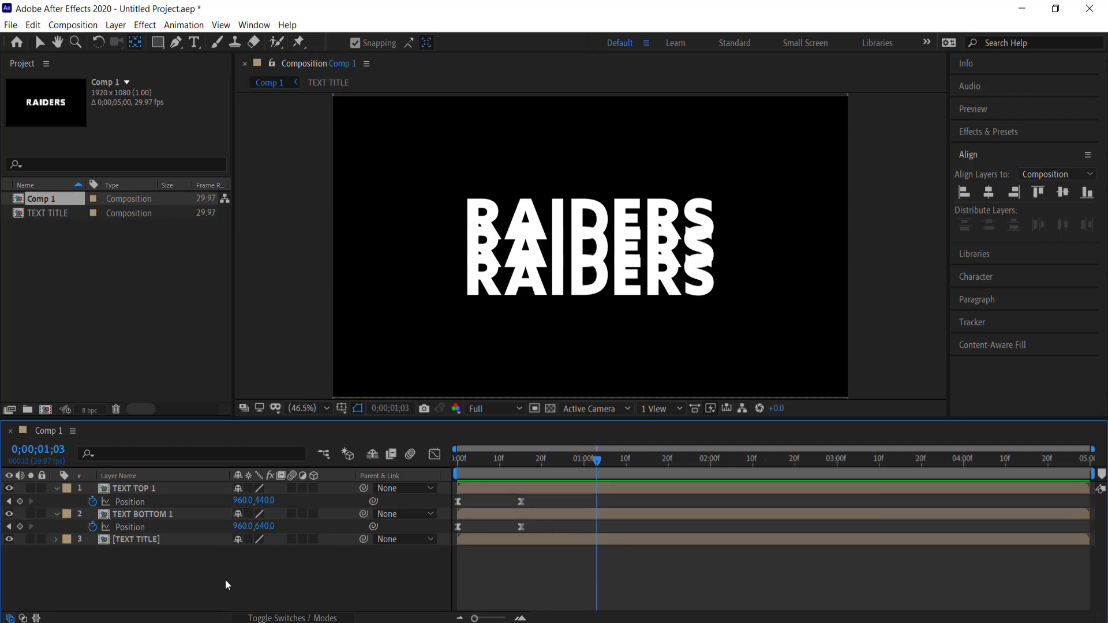
{"action": "left_click", "coordinate": [139, 514]}
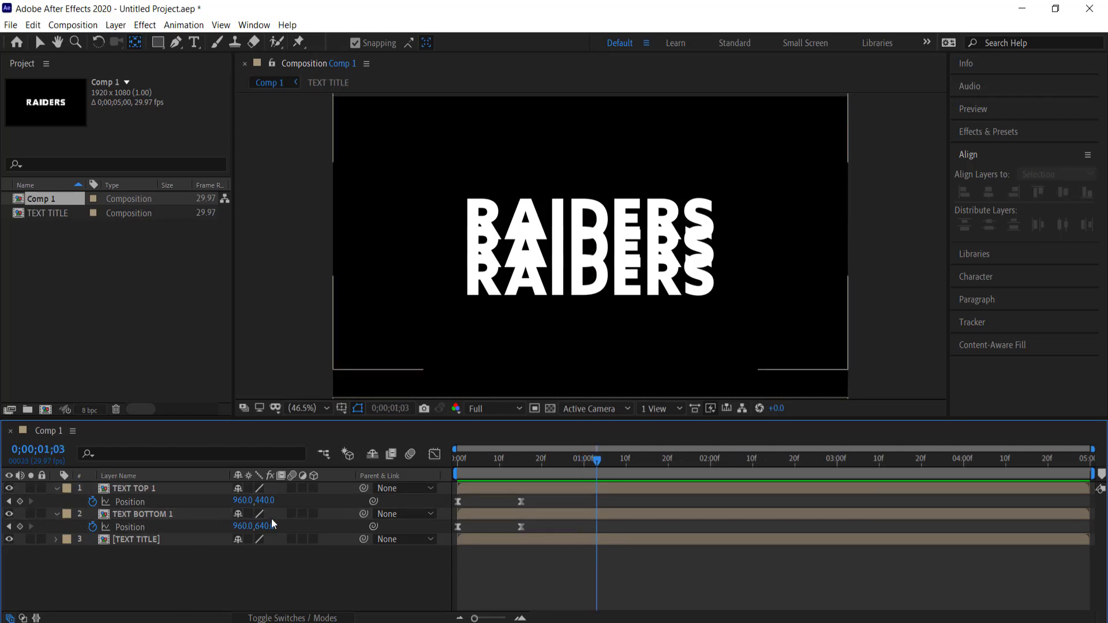
Step: Pre-compose TEXT BOTTOM 1 with all attributes moved into a composition named TEXT BOTTOM 1
{"action": "right_click", "coordinate": [148, 513]}
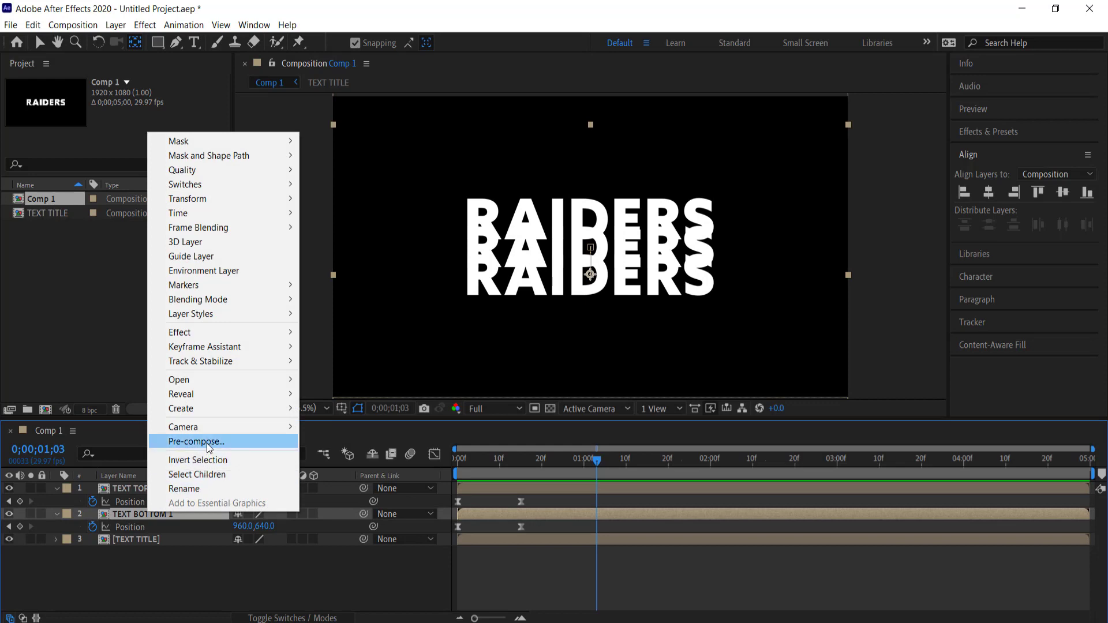
{"action": "left_click", "coordinate": [225, 432]}
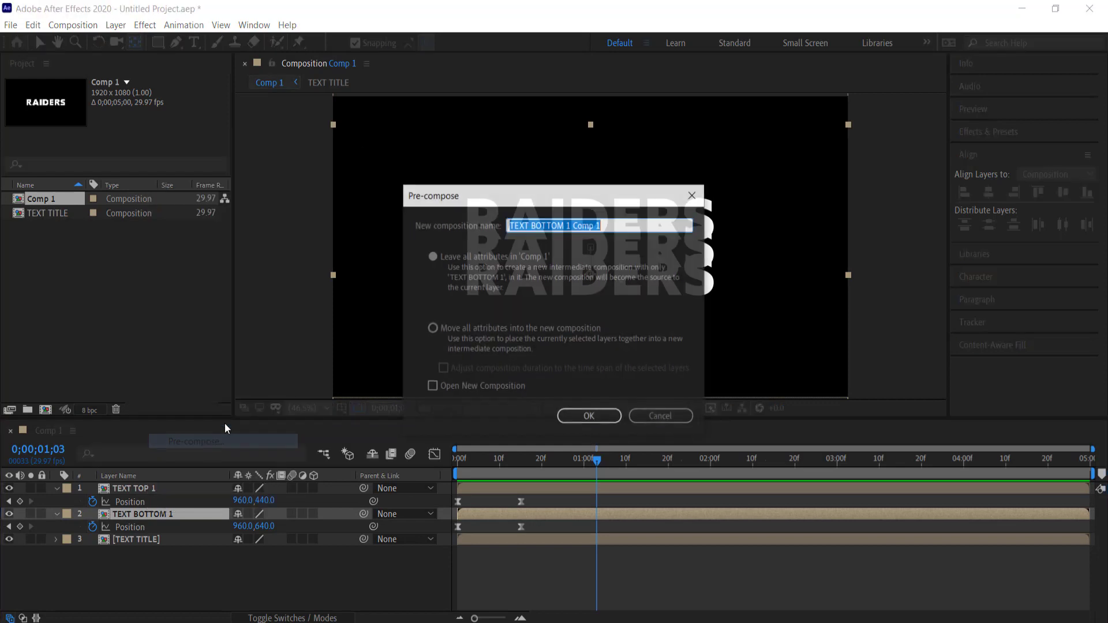
{"action": "left_click", "coordinate": [433, 329]}
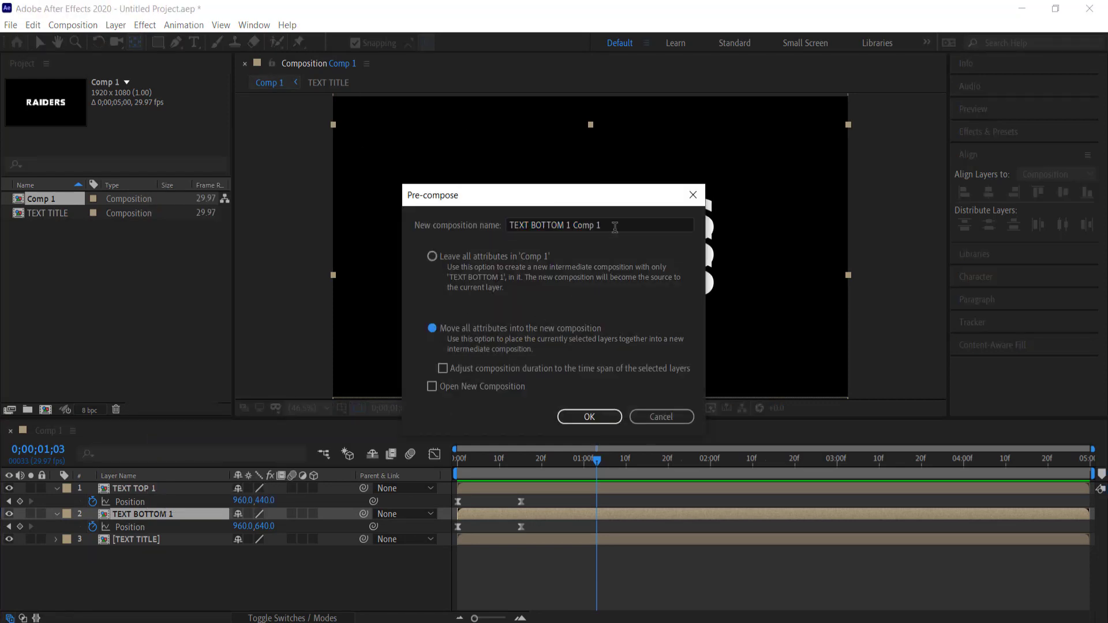
{"action": "left_click_drag", "start_coordinate": [616, 226], "coordinate": [573, 226]}
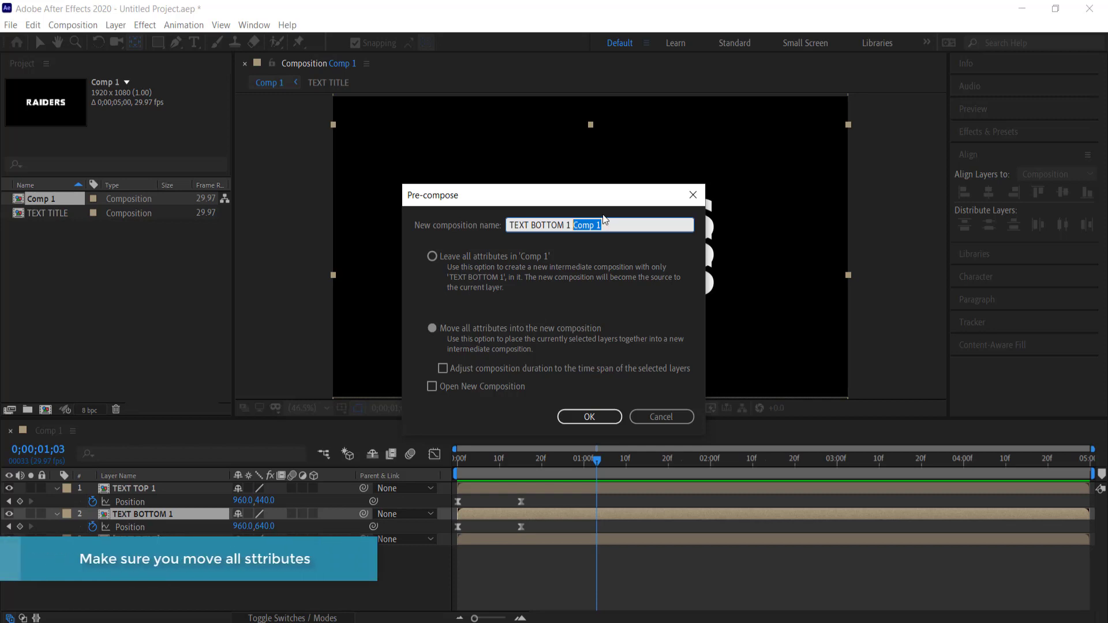
{"action": "left_click", "coordinate": [589, 417]}
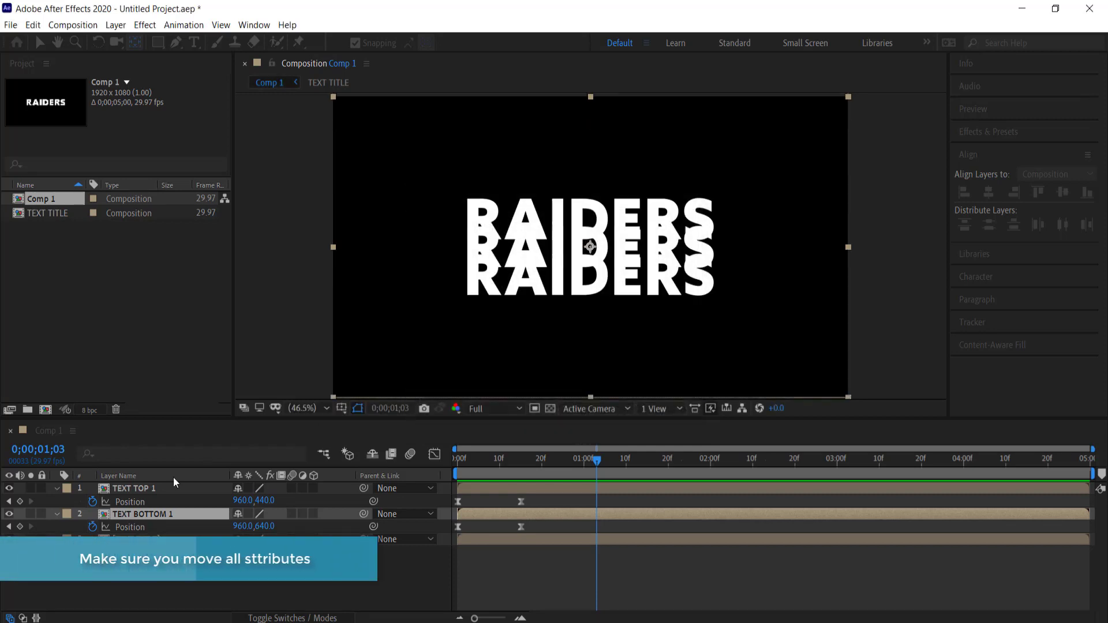
Step: Pre-compose TEXT TOP 1 into its own composition named TEXT TOP 1
{"action": "right_click", "coordinate": [149, 491]}
{"action": "left_click", "coordinate": [210, 423]}
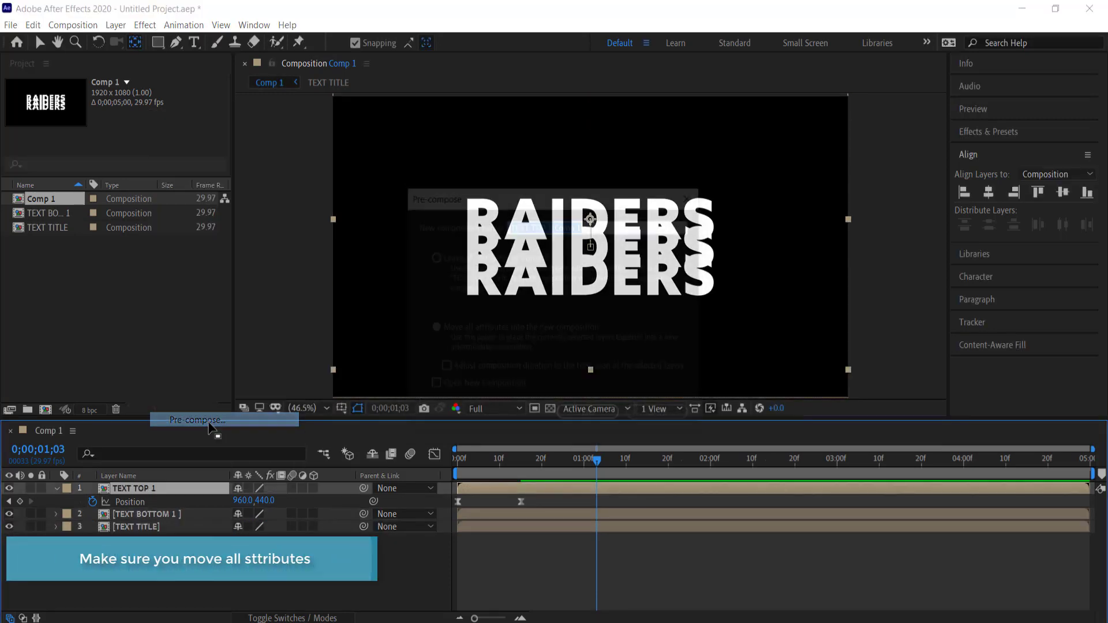
{"action": "left_click", "coordinate": [594, 224]}
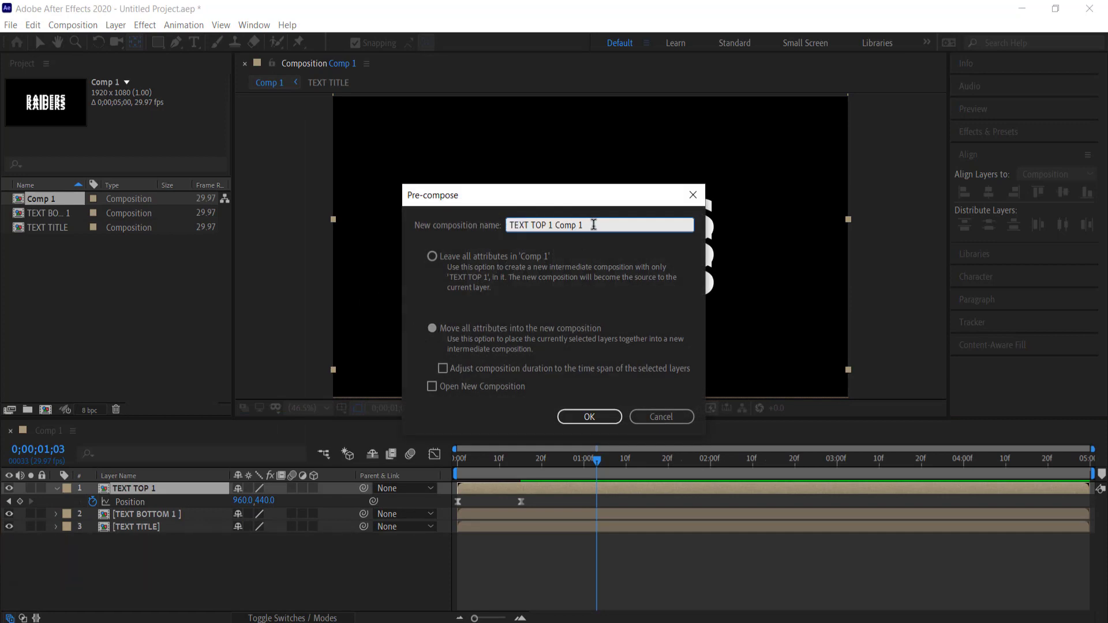
{"action": "type", "text": "TEXT TOP 1"}
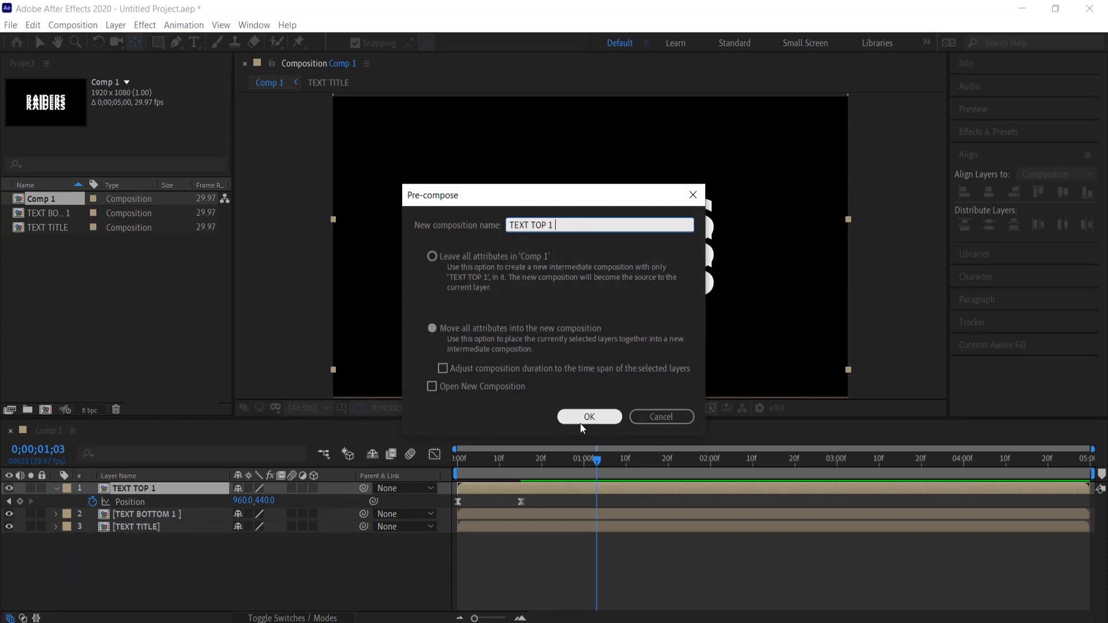
{"action": "left_click", "coordinate": [580, 421]}
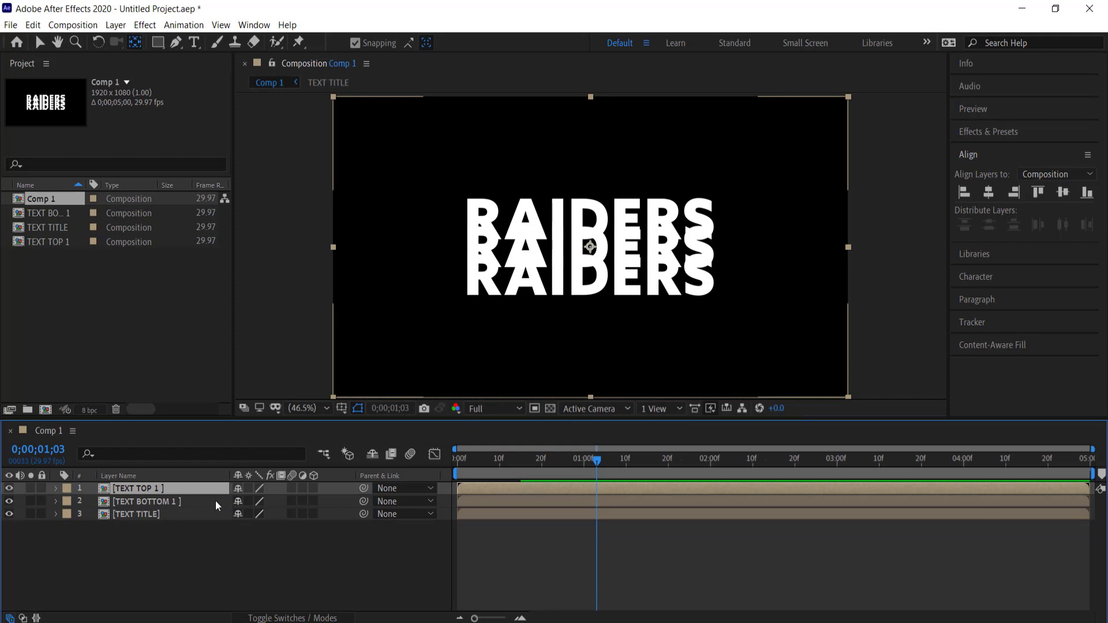
Step: Move TEXT TITLE above the copies, select TEXT TOP 1, and set the time to 0;00;00;19
{"action": "left_click_drag", "start_coordinate": [141, 514], "coordinate": [144, 484]}
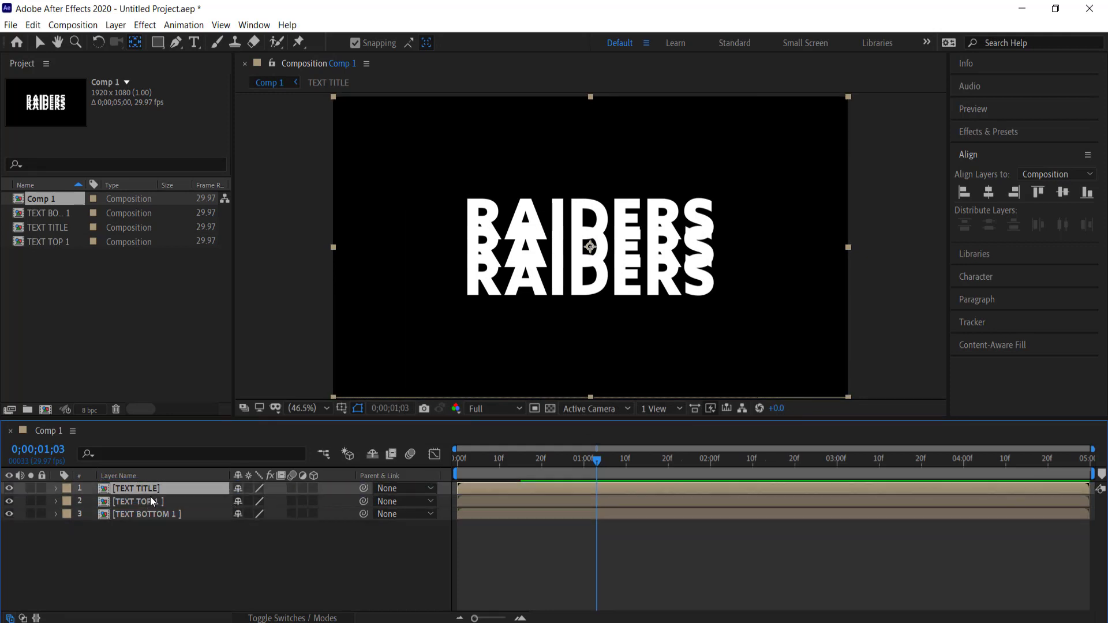
{"action": "left_click", "coordinate": [147, 500]}
{"action": "left_click", "coordinate": [136, 516]}
{"action": "left_click", "coordinate": [135, 506]}
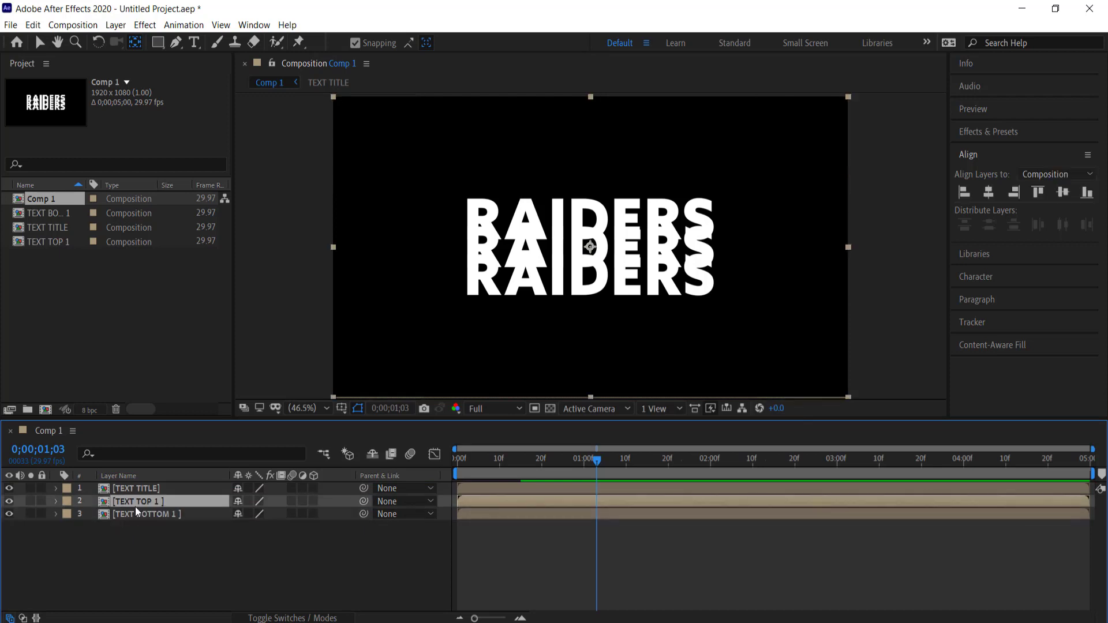
{"action": "key", "text": "Home"}
{"action": "key", "text": "ctrl+shift+a"}
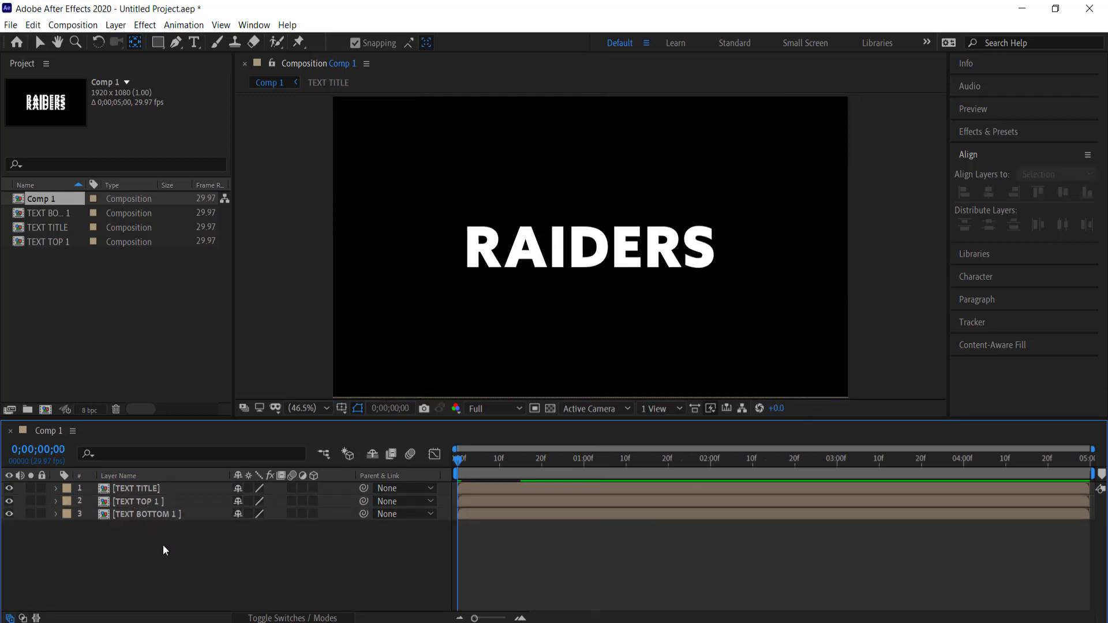
{"action": "left_click", "coordinate": [153, 501]}
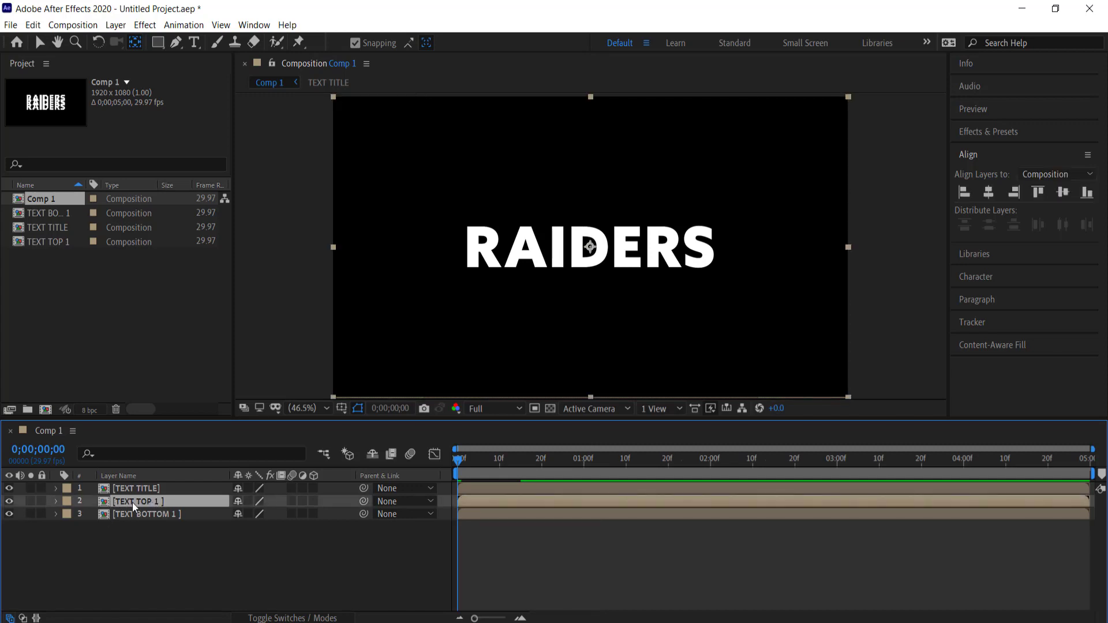
{"action": "left_click_drag", "start_coordinate": [500, 460], "coordinate": [539, 461]}
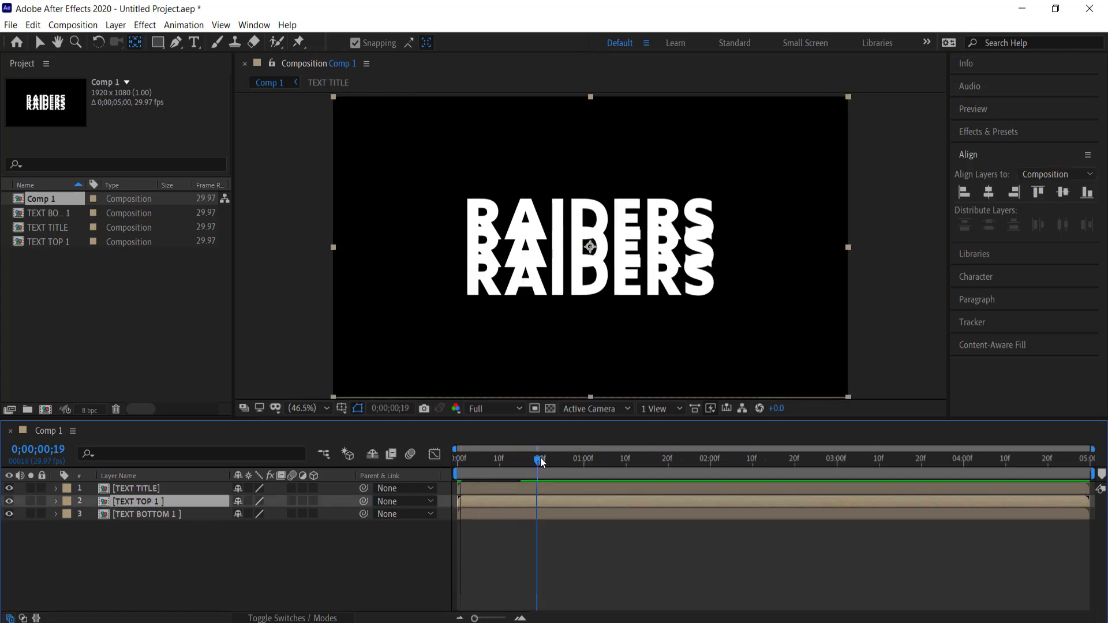
Step: Draw a rectangle mask on TEXT TOP 1 covering only the upper slice of RAIDERS
{"action": "left_click", "coordinate": [158, 42]}
{"action": "mouse_move", "coordinate": [364, 123]}
{"action": "left_mouse_down"}
{"action": "mouse_move", "coordinate": [523, 198]}
{"action": "mouse_move", "coordinate": [782, 283]}
{"action": "left_mouse_up"}
{"action": "left_click_drag", "start_coordinate": [774, 237], "coordinate": [782, 224]}
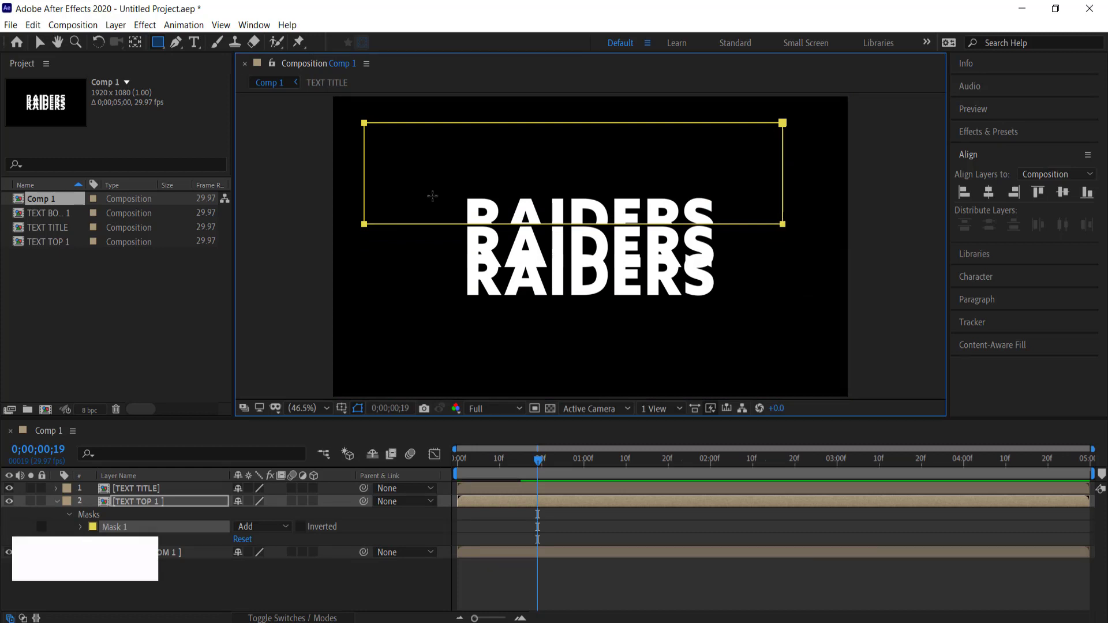
{"action": "scroll", "coordinate": [509, 230], "scroll_direction": "up", "scroll_amount": 4}
{"action": "scroll", "coordinate": [509, 229], "scroll_direction": "down", "scroll_amount": 2}
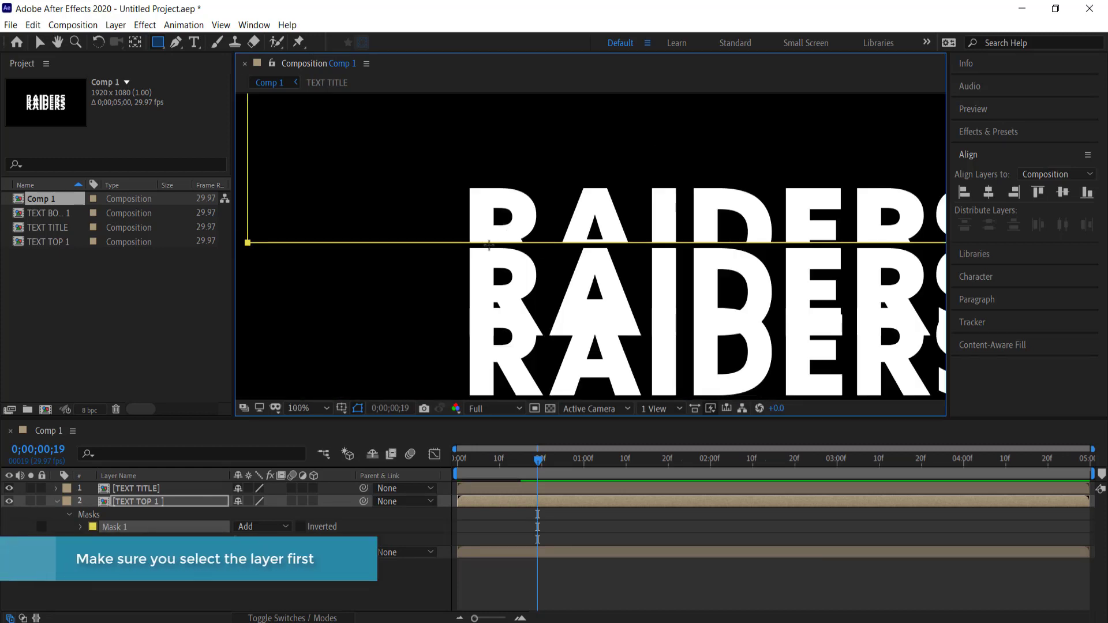
{"action": "scroll", "coordinate": [517, 245], "scroll_direction": "down", "scroll_amount": 2}
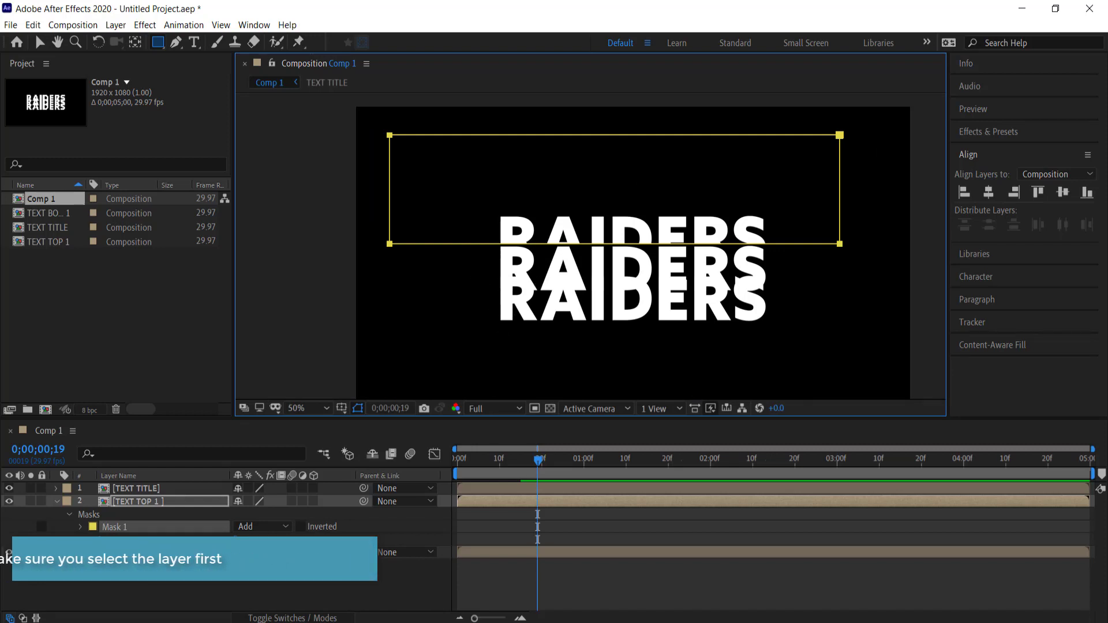
{"action": "left_click", "coordinate": [156, 554]}
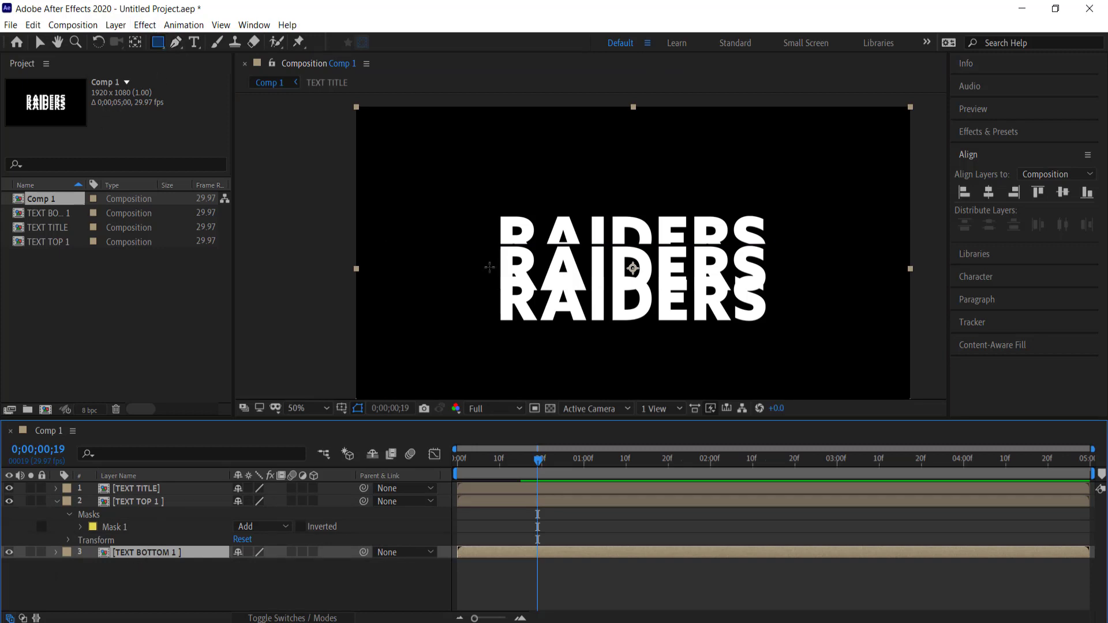
Step: Draw a rectangle mask over the lower slice of TEXT BOTTOM 1 and nudge it down
{"action": "left_click_drag", "start_coordinate": [409, 377], "coordinate": [841, 294]}
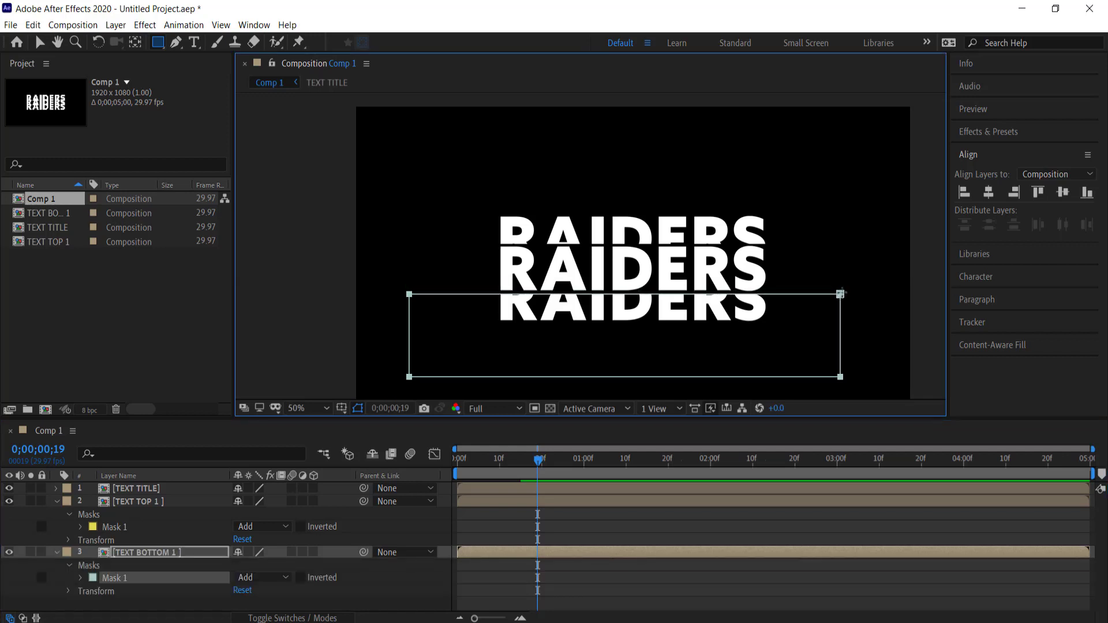
{"action": "left_click_drag", "start_coordinate": [841, 295], "coordinate": [843, 292]}
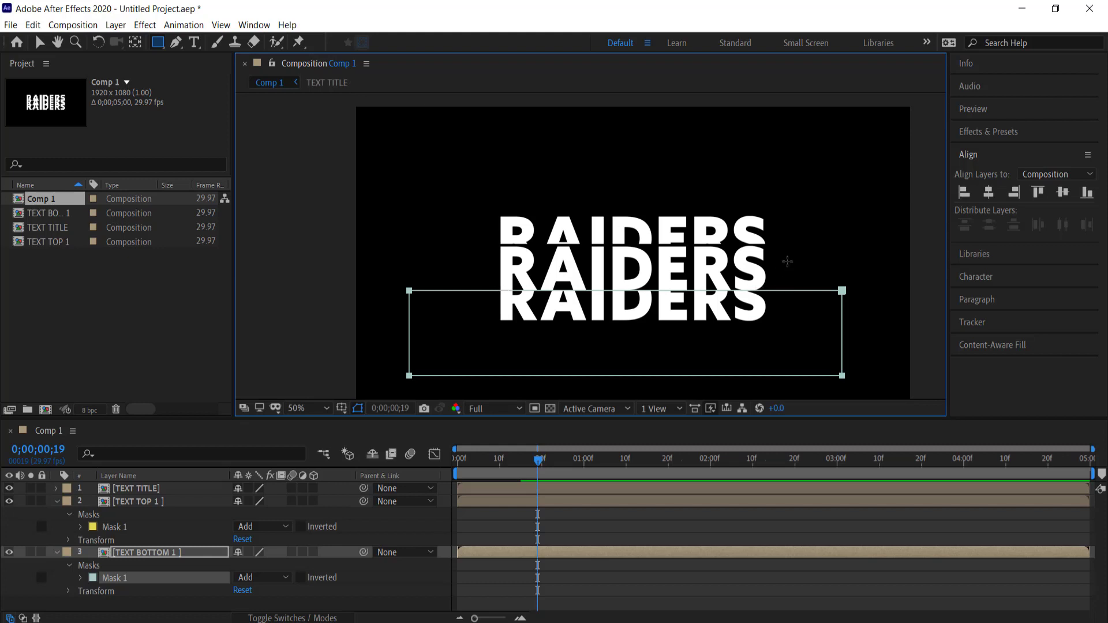
{"action": "key", "text": "Down"}
{"action": "key", "text": "Down"}
{"action": "key", "text": "Down"}
{"action": "key", "text": "Down"}
{"action": "key", "text": "Down"}
{"action": "key", "text": "Down"}
{"action": "key", "text": "Down"}
{"action": "key", "text": "Down"}
{"action": "key", "text": "Down"}
{"action": "key", "text": "Down"}
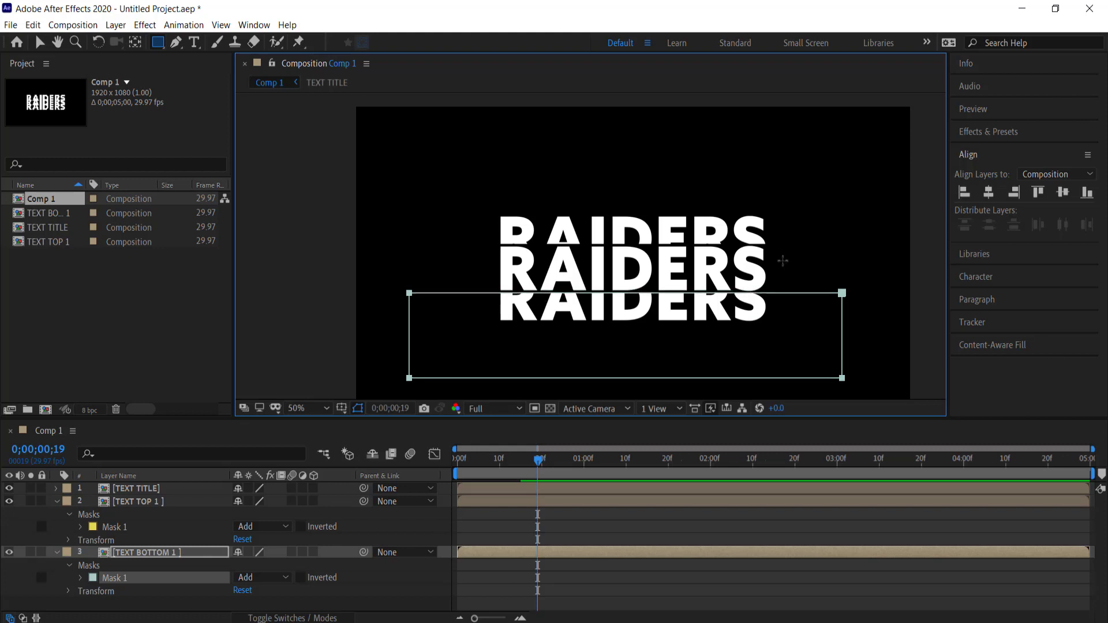
Step: Nudge TEXT TOP 1's Mask 1 into place and return to the Selection tool
{"action": "left_click", "coordinate": [115, 527]}
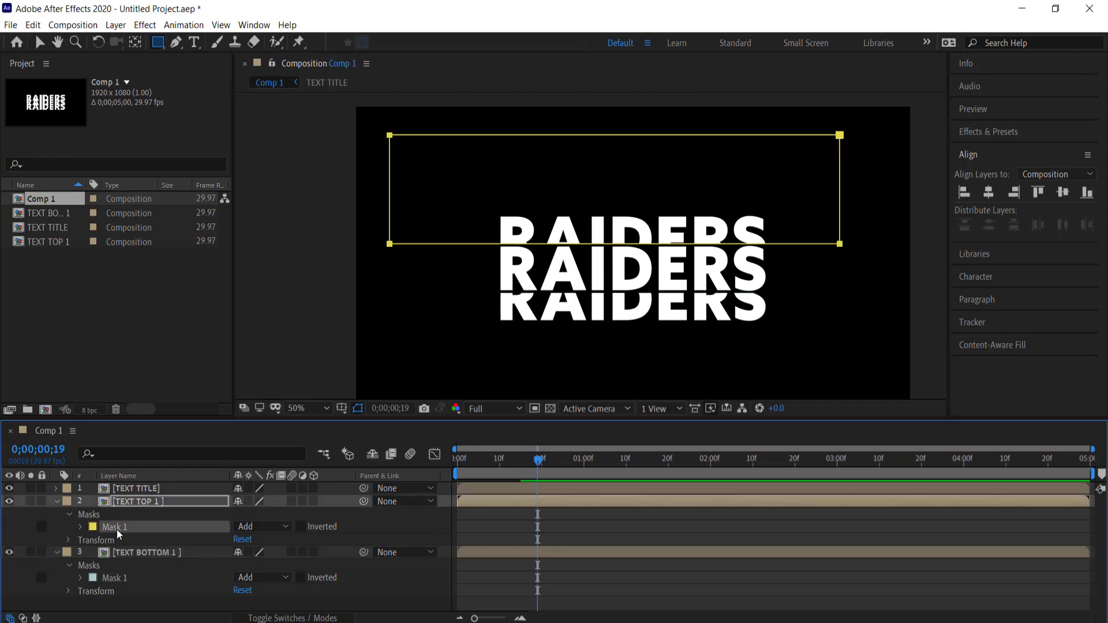
{"action": "key", "text": "Down"}
{"action": "key", "text": "Down"}
{"action": "key", "text": "Down"}
{"action": "key", "text": "Down"}
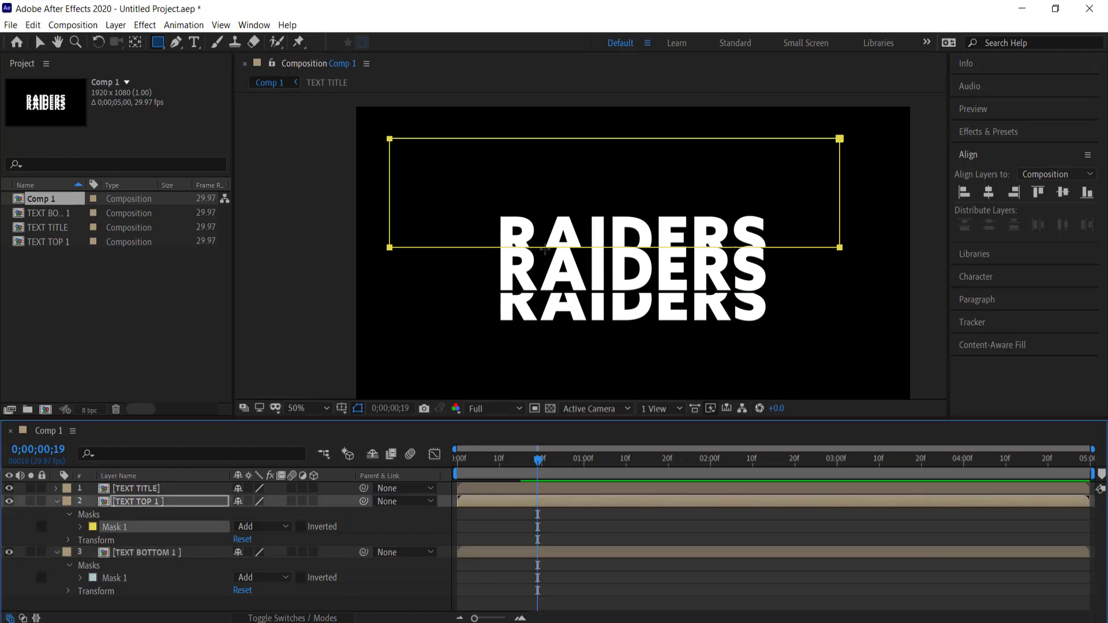
{"action": "key", "text": "Up"}
{"action": "key", "text": "Up"}
{"action": "key", "text": "Up"}
{"action": "key", "text": "Up"}
{"action": "key", "text": "Up"}
{"action": "key", "text": "Up"}
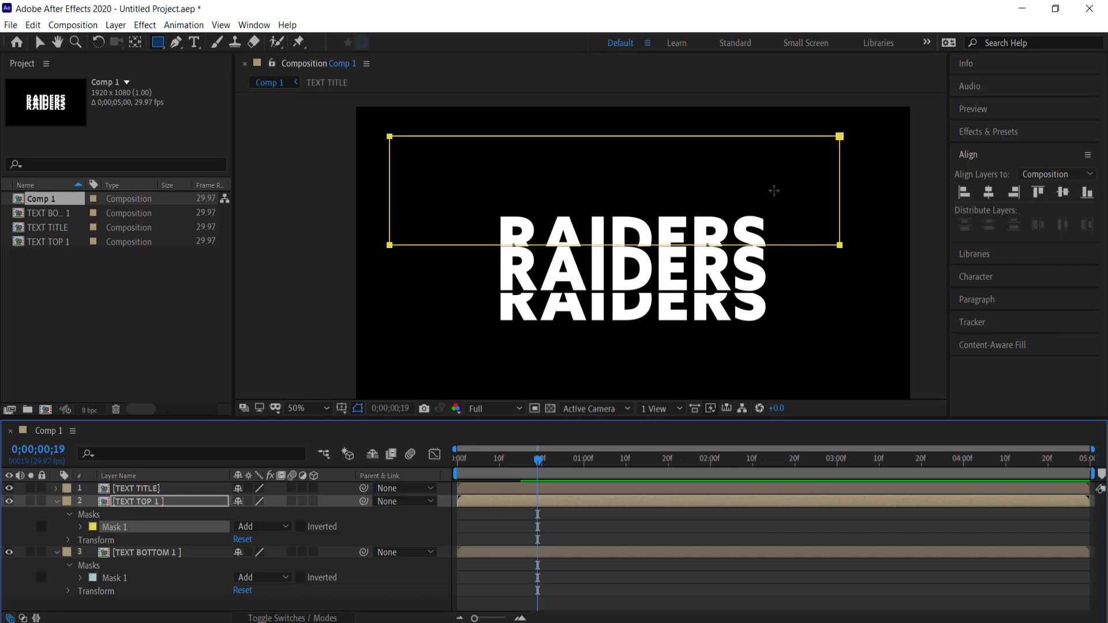
{"action": "key", "text": "Up"}
{"action": "key", "text": "Up"}
{"action": "key", "text": "Up"}
{"action": "key", "text": "Up"}
{"action": "key", "text": "Up"}
{"action": "key", "text": "Up"}
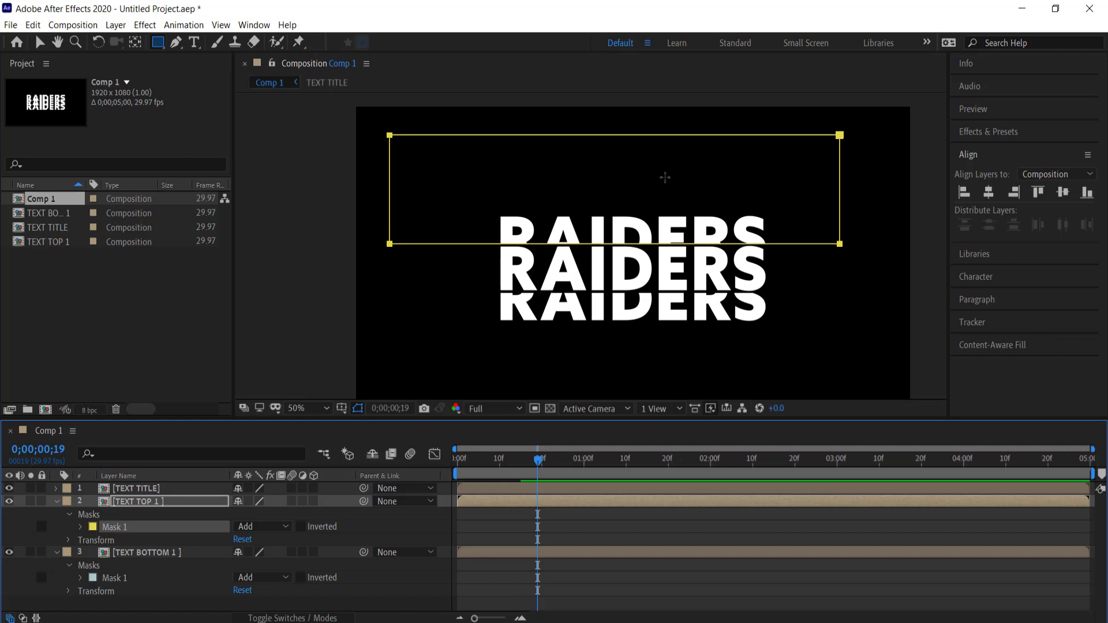
{"action": "left_click", "coordinate": [36, 47]}
{"action": "left_click", "coordinate": [332, 195]}
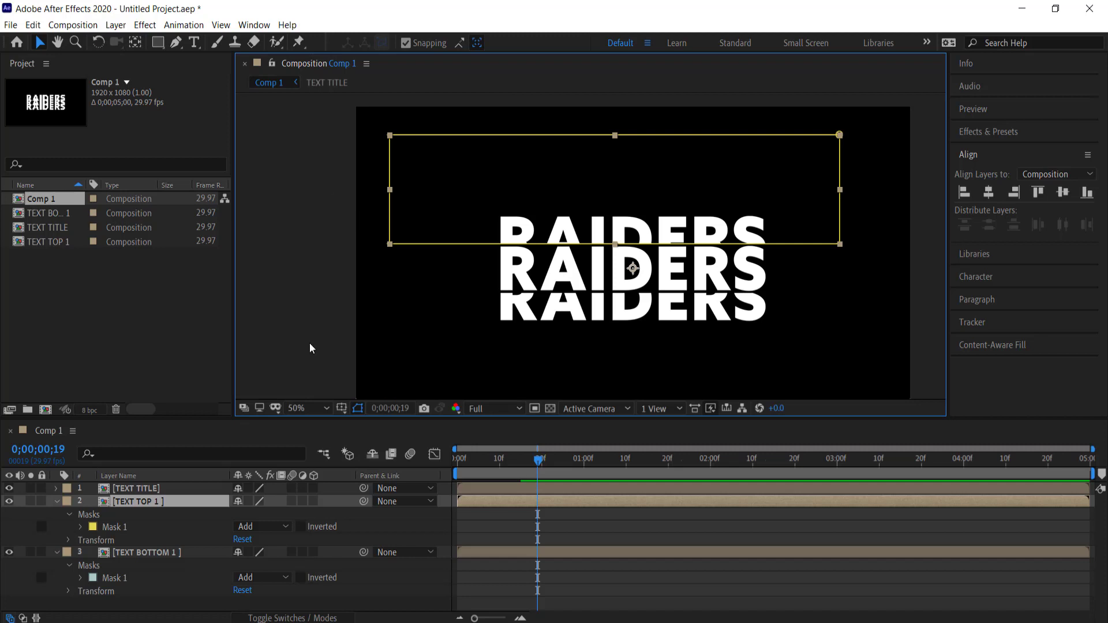
Step: Duplicate the masked TEXT BOTTOM 1 and TEXT TOP 1 layers together
{"action": "left_click", "coordinate": [146, 553]}
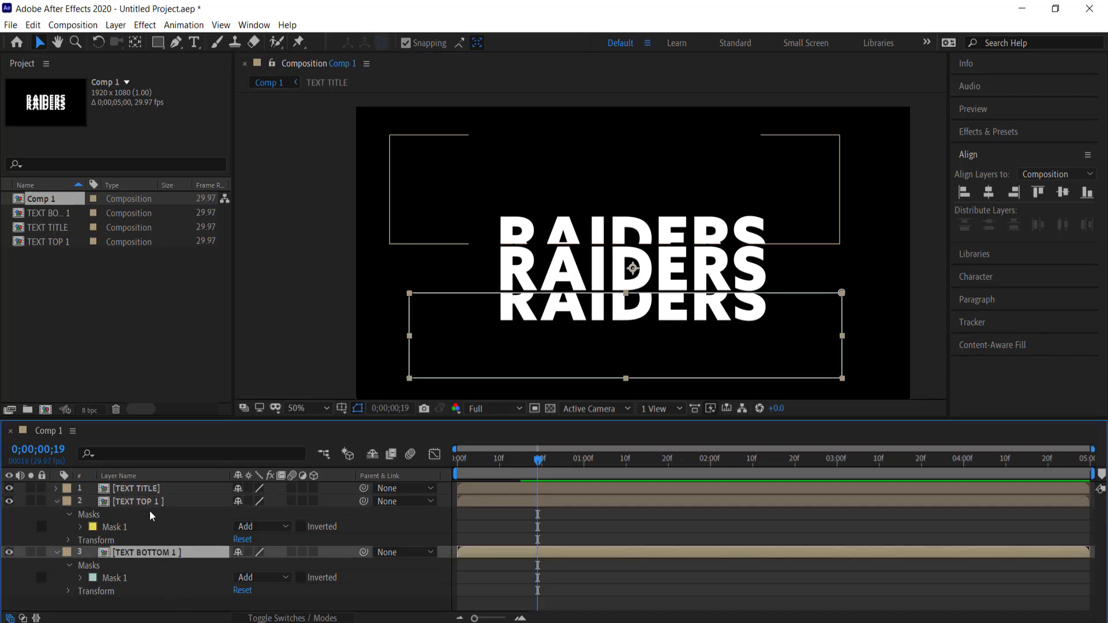
{"action": "left_click", "coordinate": [147, 507], "text": "ctrl"}
{"action": "key", "text": "ctrl+d"}
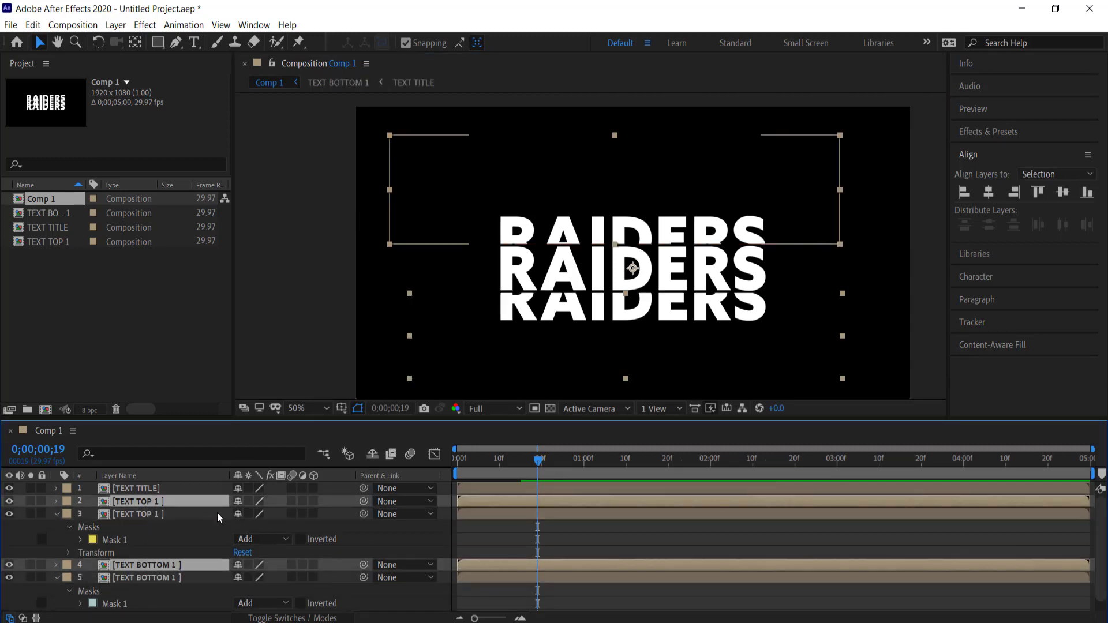
{"action": "double_click", "coordinate": [160, 503]}
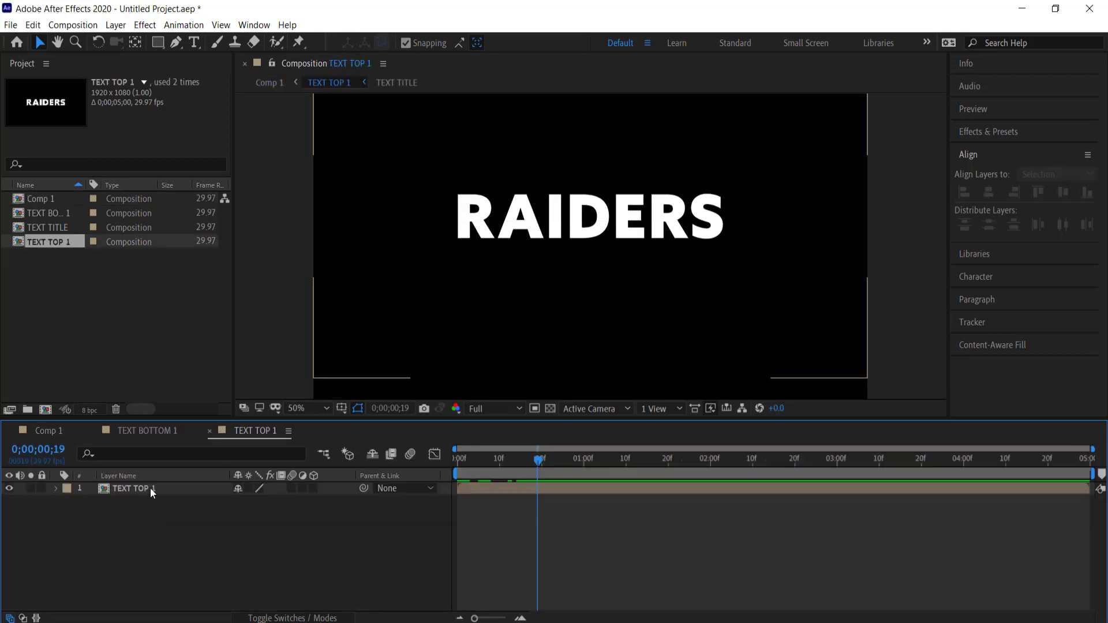
{"action": "left_click", "coordinate": [160, 431]}
{"action": "left_click", "coordinate": [49, 431]}
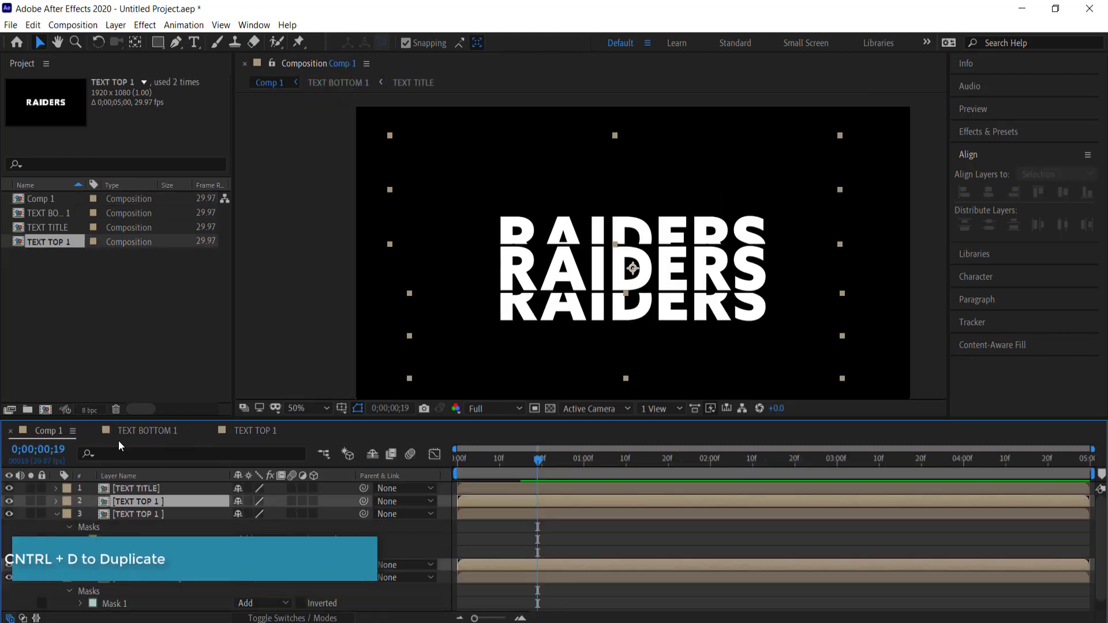
{"action": "left_click", "coordinate": [161, 500]}
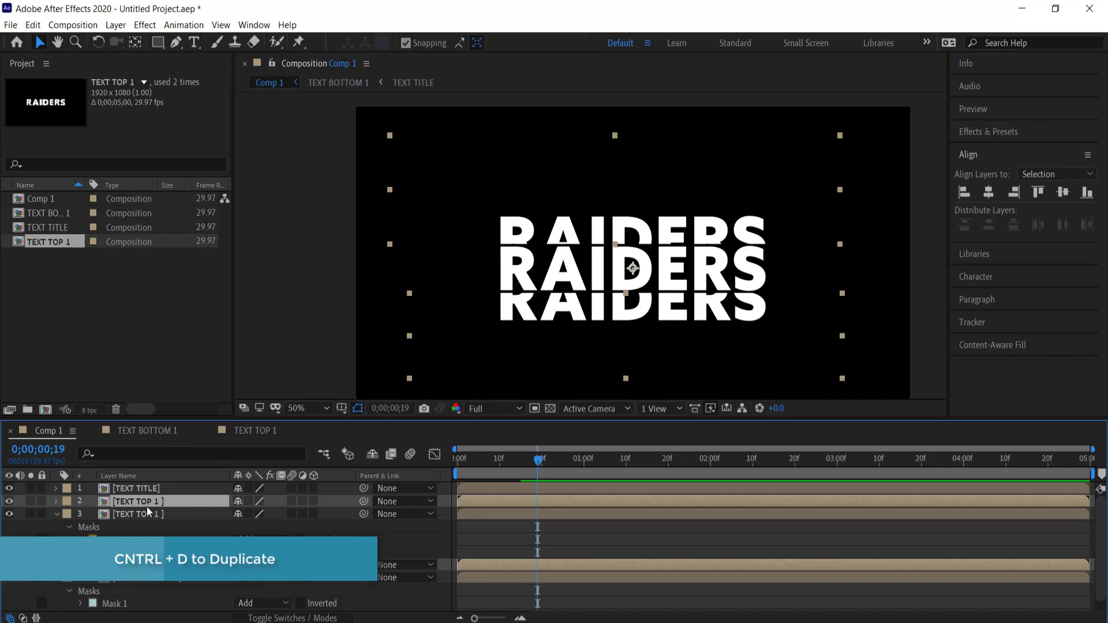
Step: Rename the duplicated layers TEXT TOP 2 and TEXT BOTTOM 2
{"action": "left_click", "coordinate": [148, 501]}
{"action": "key", "text": "Return"}
{"action": "type", "text": "2"}
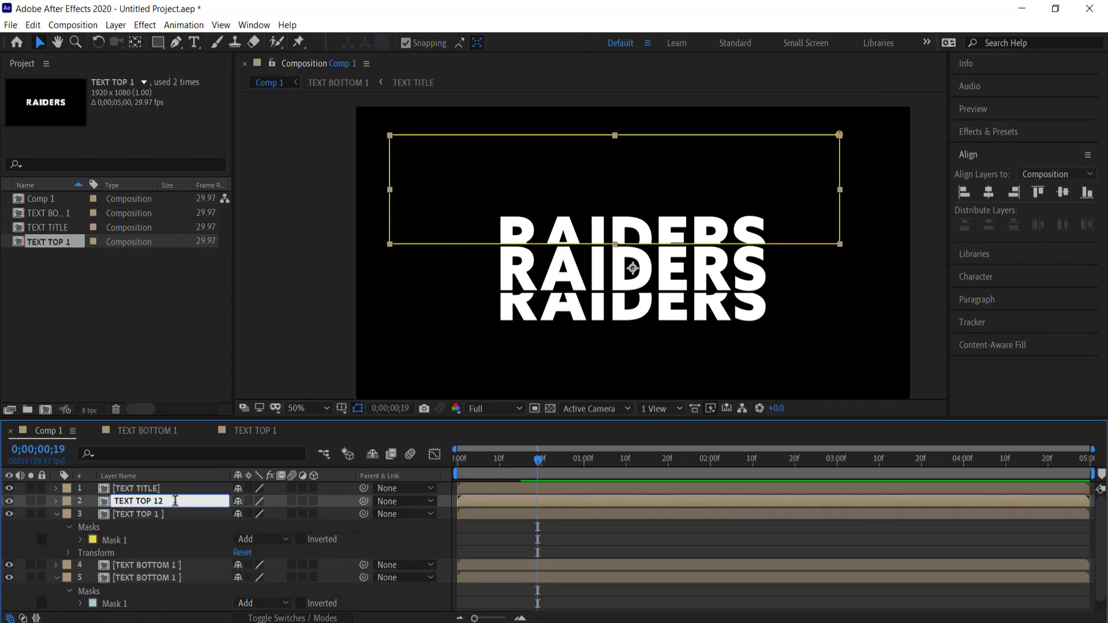
{"action": "key", "text": "Return"}
{"action": "key", "text": "Return"}
{"action": "left_click", "coordinate": [189, 503]}
{"action": "key", "text": "Return"}
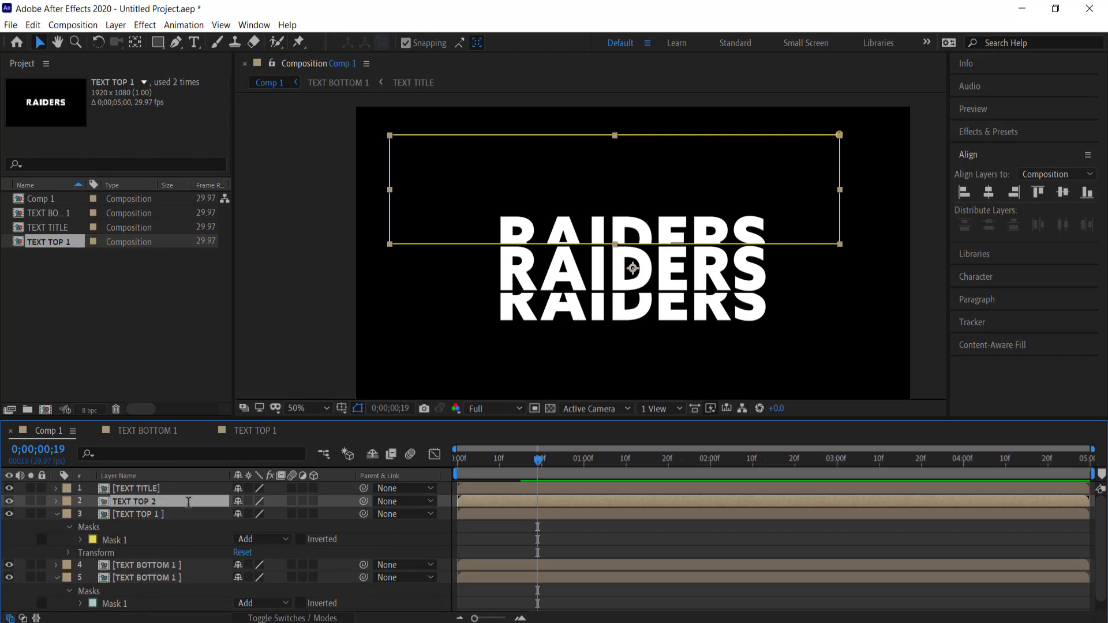
{"action": "left_click", "coordinate": [175, 577]}
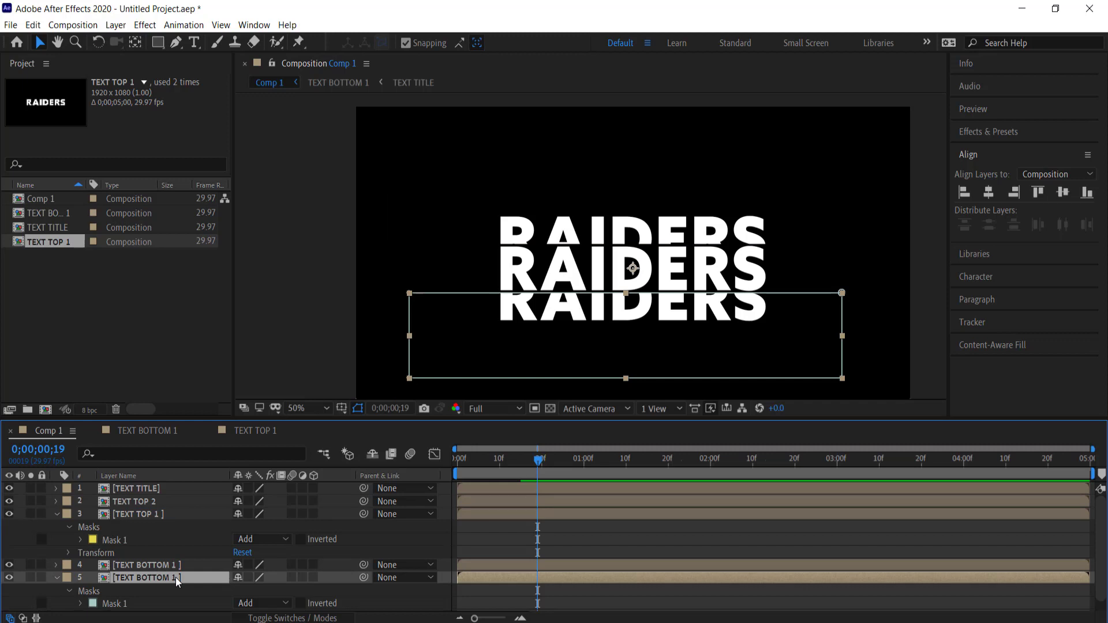
{"action": "key", "text": "Return"}
{"action": "left_click", "coordinate": [188, 578]}
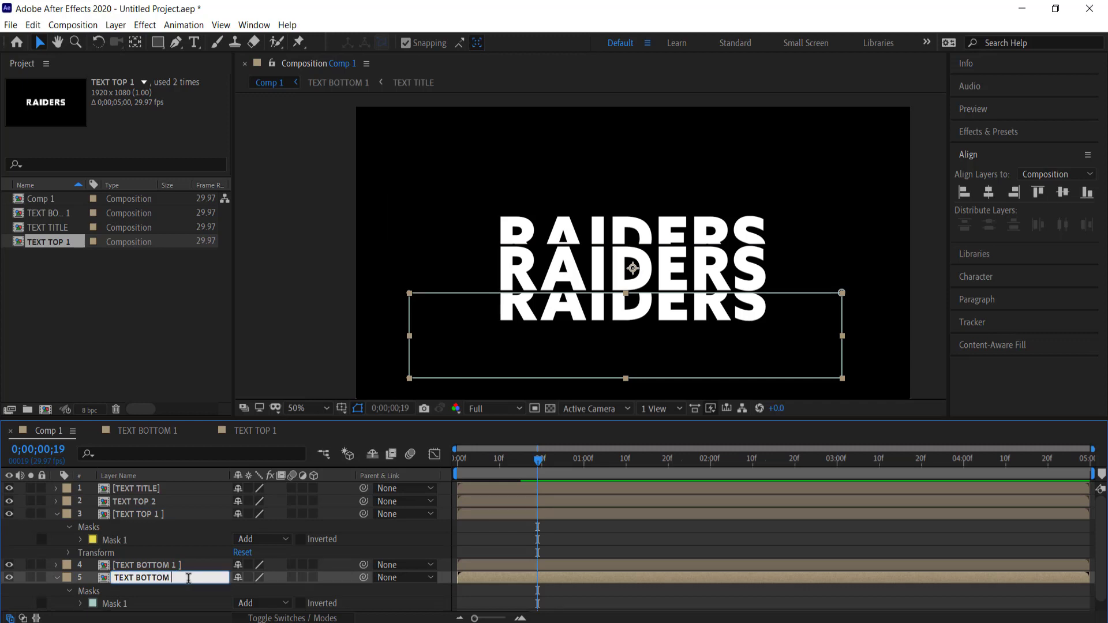
{"action": "type", "text": "2"}
{"action": "key", "text": "Return"}
{"action": "left_click", "coordinate": [156, 501]}
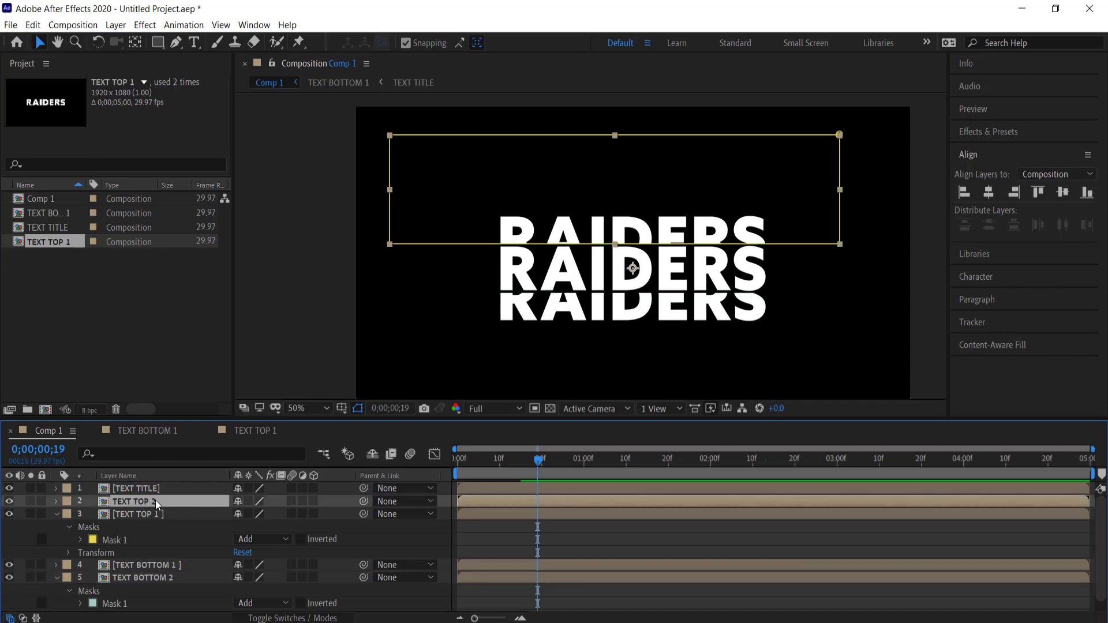
Step: Set TEXT TOP 2's Position Y to 460 (540−80), lifting the slice 80 px
{"action": "key", "text": "p"}
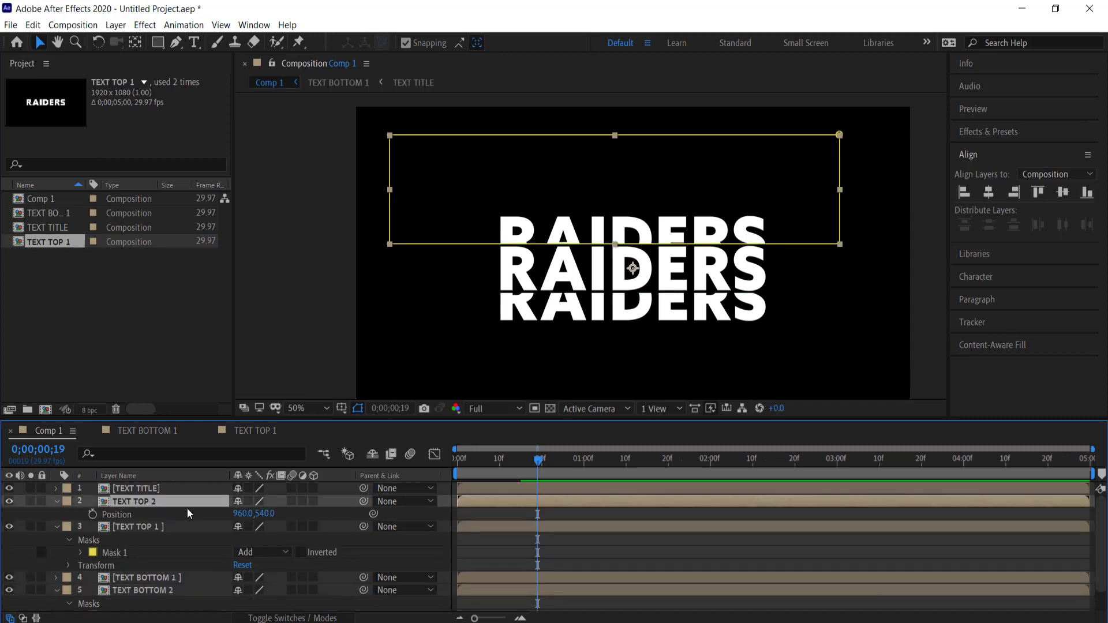
{"action": "left_click", "coordinate": [275, 514]}
{"action": "type", "text": "40-80"}
{"action": "key", "text": "Return"}
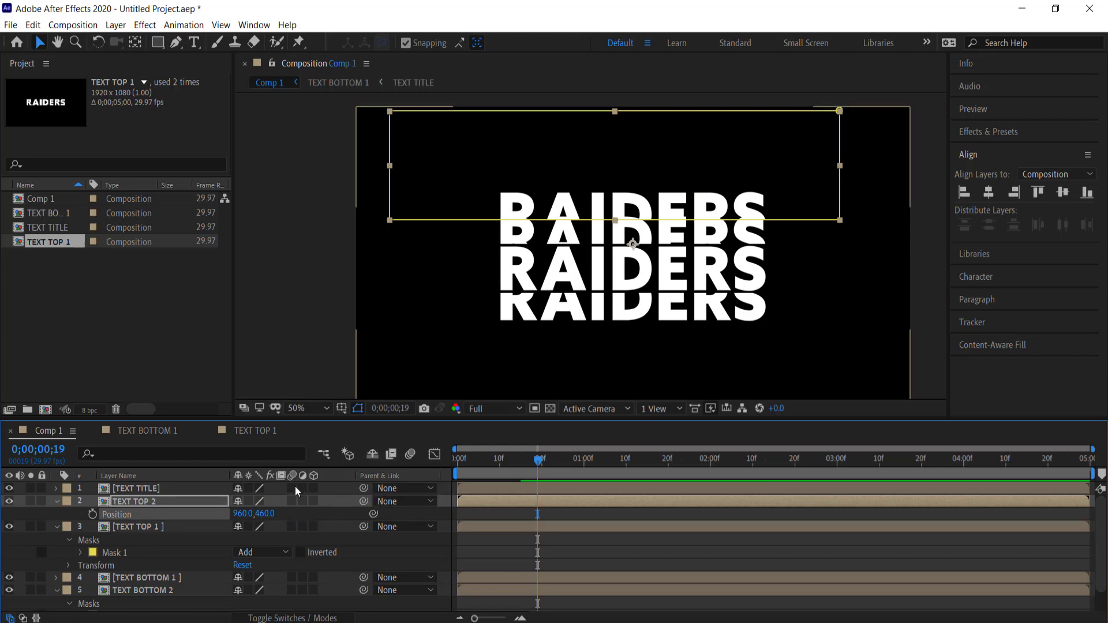
{"action": "key", "text": "m"}
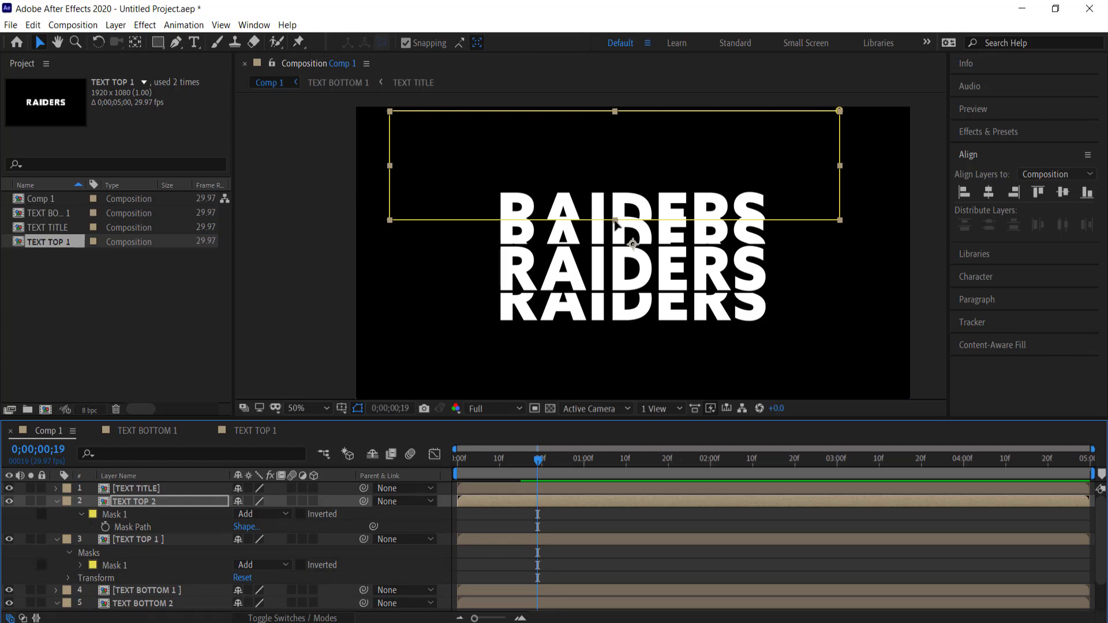
Step: Lift the bottom vertices of TEXT TOP 2's Mask 1 a few pixels higher
{"action": "left_click_drag", "start_coordinate": [613, 219], "coordinate": [616, 219]}
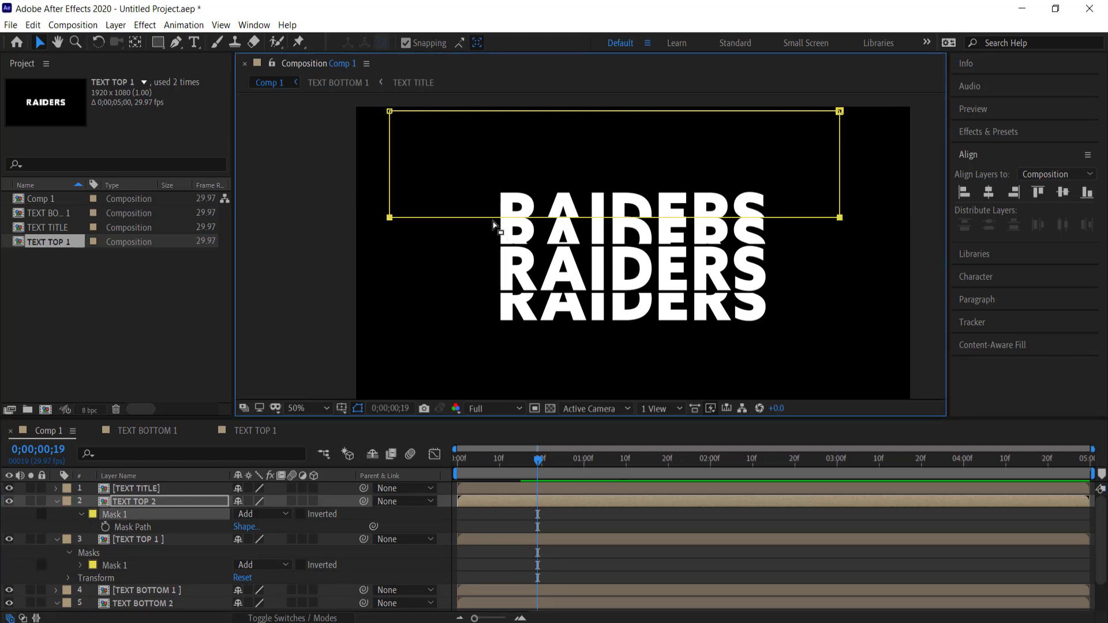
{"action": "key", "text": "Up"}
{"action": "key", "text": "Up"}
{"action": "key", "text": "Up"}
{"action": "key", "text": "Up"}
{"action": "key", "text": "Up"}
{"action": "key", "text": "Up"}
{"action": "key", "text": "Up"}
{"action": "key", "text": "Up"}
{"action": "key", "text": "Up"}
{"action": "key", "text": "Up"}
{"action": "key", "text": "Up"}
{"action": "key", "text": "Up"}
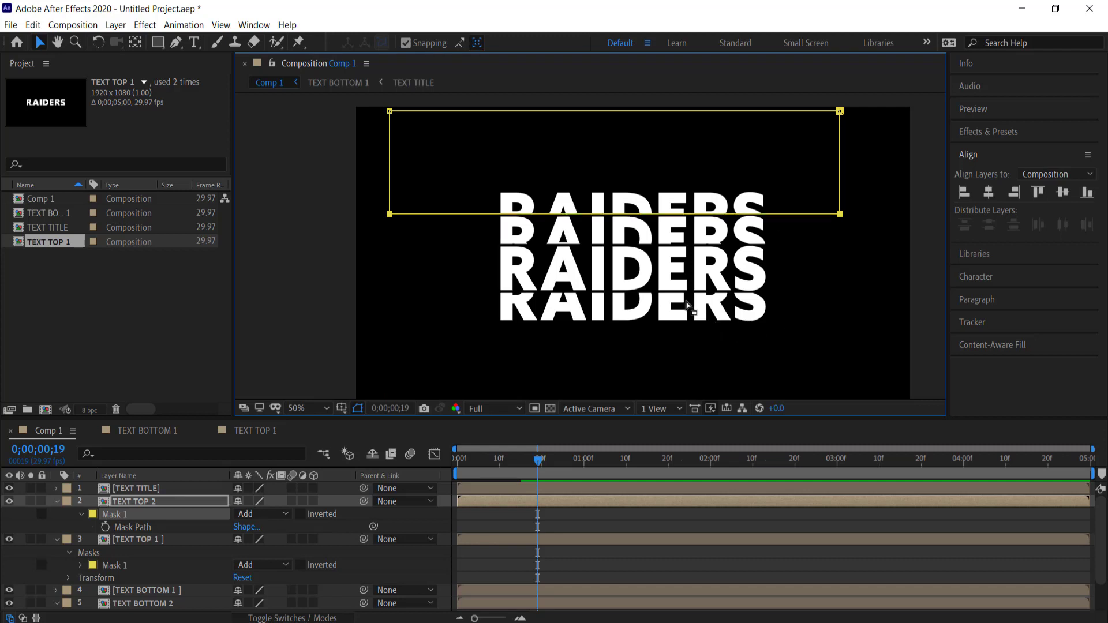
Step: Move TEXT BOTTOM 2 down 80 px to Position 960, 620 (540+80)
{"action": "left_click", "coordinate": [166, 604]}
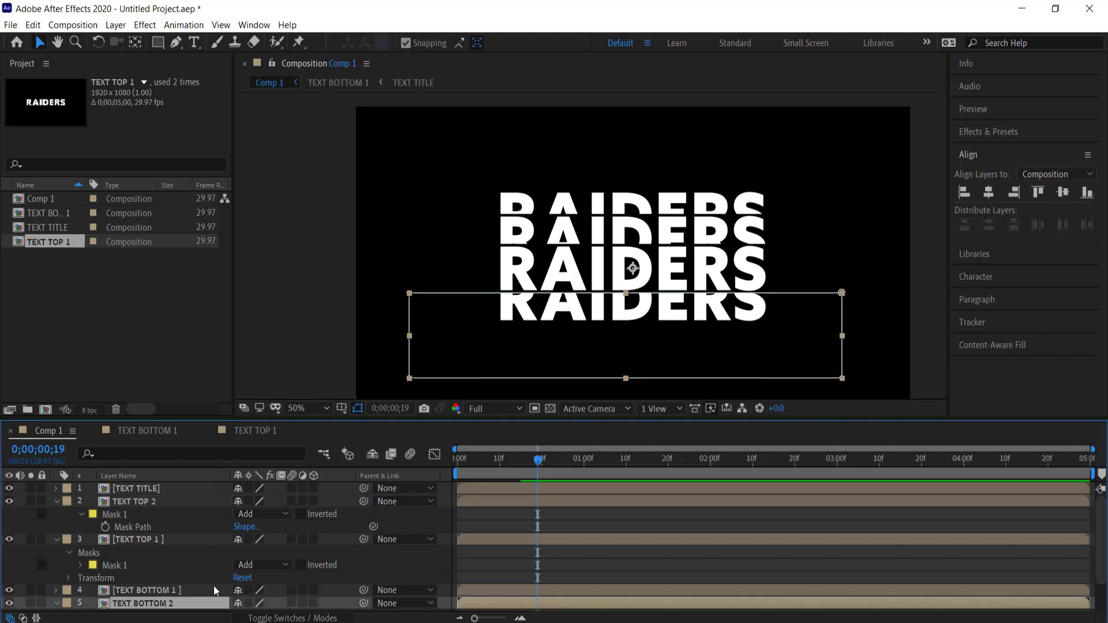
{"action": "key", "text": "p"}
{"action": "left_click", "coordinate": [268, 604]}
{"action": "left_click", "coordinate": [277, 604]}
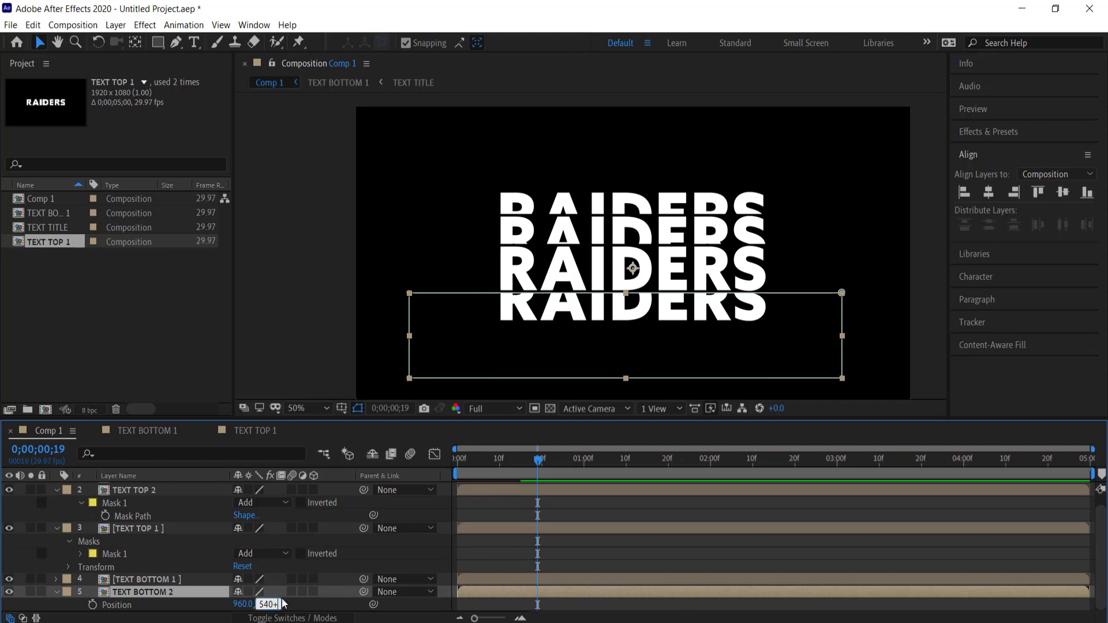
{"action": "type", "text": "+80"}
{"action": "key", "text": "Return"}
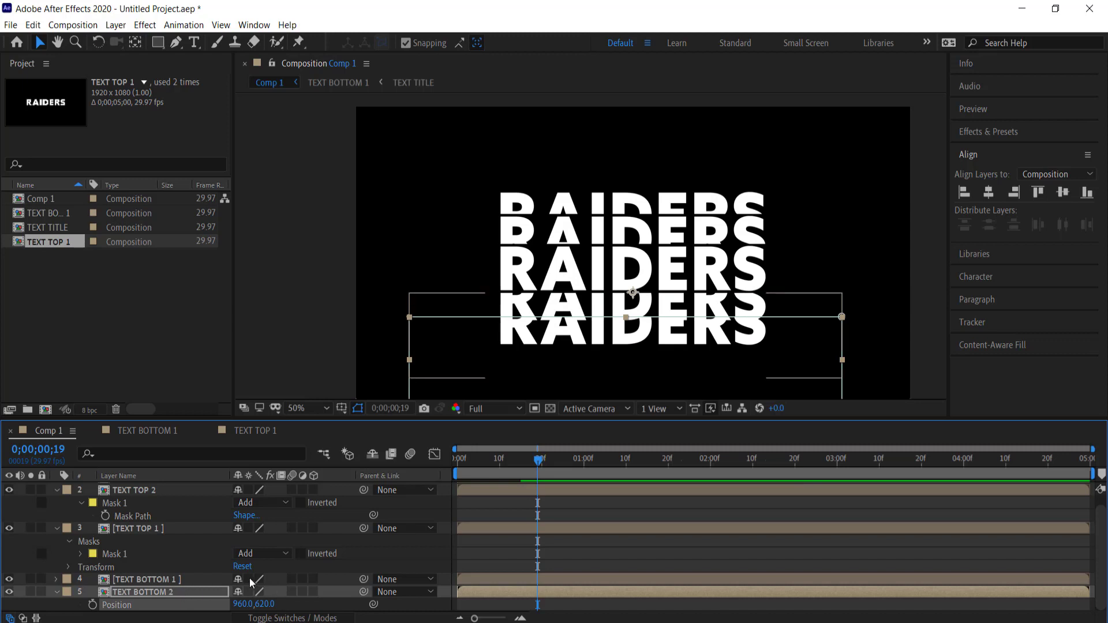
Step: Lower the top edge of TEXT BOTTOM 2's mask slightly
{"action": "key", "text": "m"}
{"action": "key", "text": "Down"}
{"action": "key", "text": "Down"}
{"action": "key", "text": "Down"}
{"action": "key", "text": "Up"}
{"action": "key", "text": "Up"}
{"action": "key", "text": "Up"}
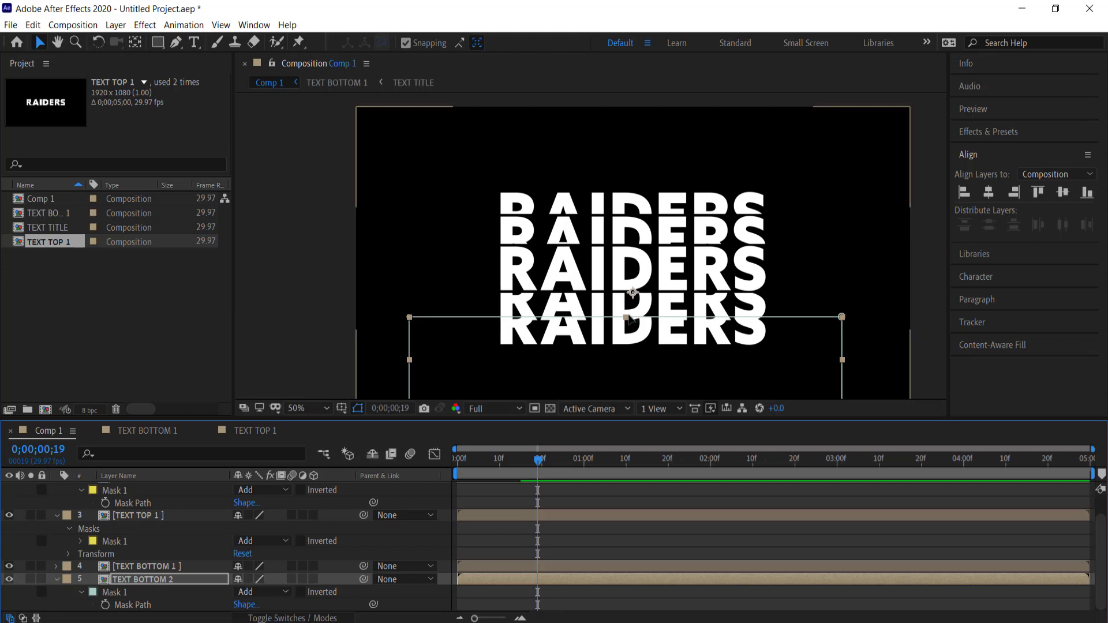
{"action": "left_click_drag", "start_coordinate": [627, 320], "coordinate": [627, 322]}
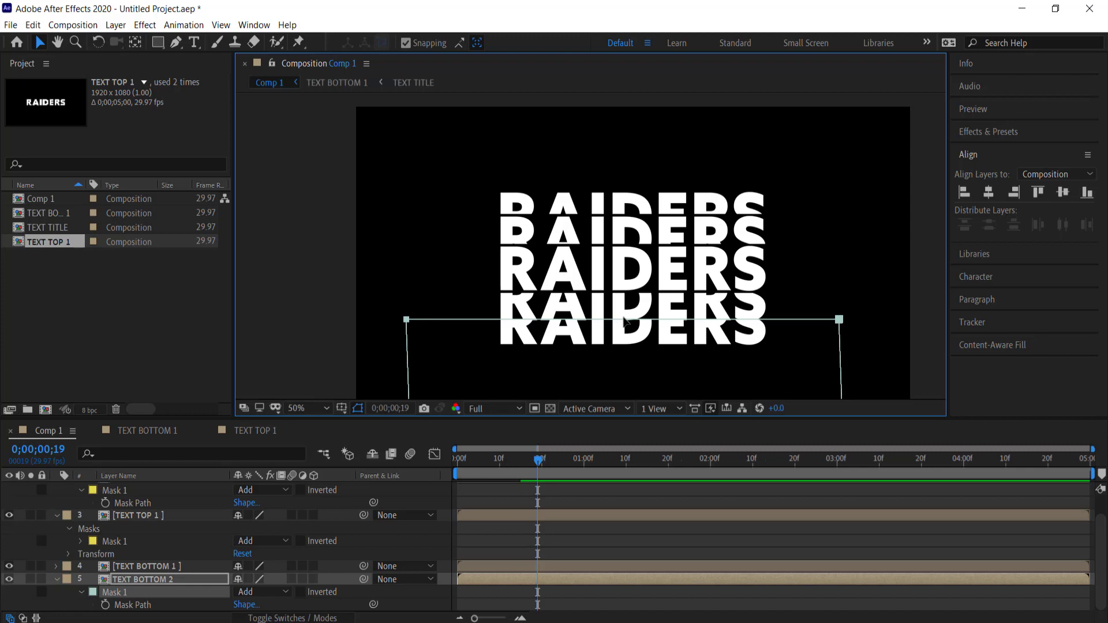
{"action": "key", "text": "Down"}
{"action": "key", "text": "Down"}
{"action": "key", "text": "Down"}
{"action": "key", "text": "Down"}
{"action": "key", "text": "Down"}
{"action": "key", "text": "Down"}
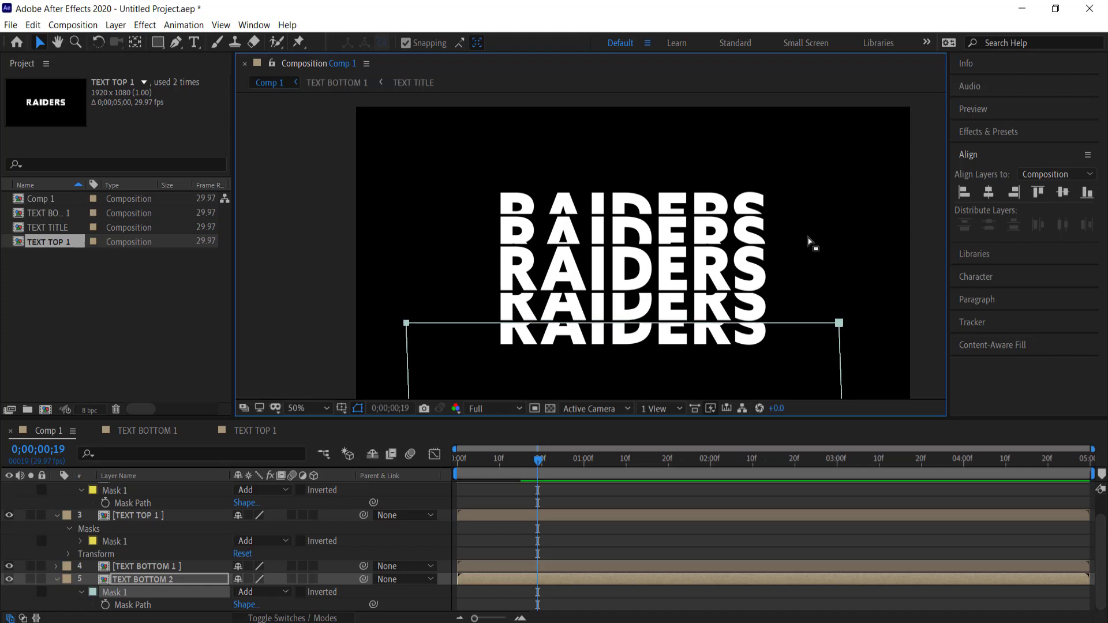
Step: Select TEXT BOTTOM 2 and TEXT TOP 2 together
{"action": "left_click", "coordinate": [163, 579]}
{"action": "scroll", "coordinate": [176, 554], "scroll_direction": "up", "scroll_amount": 1}
{"action": "left_click", "coordinate": [157, 506], "text": "ctrl"}
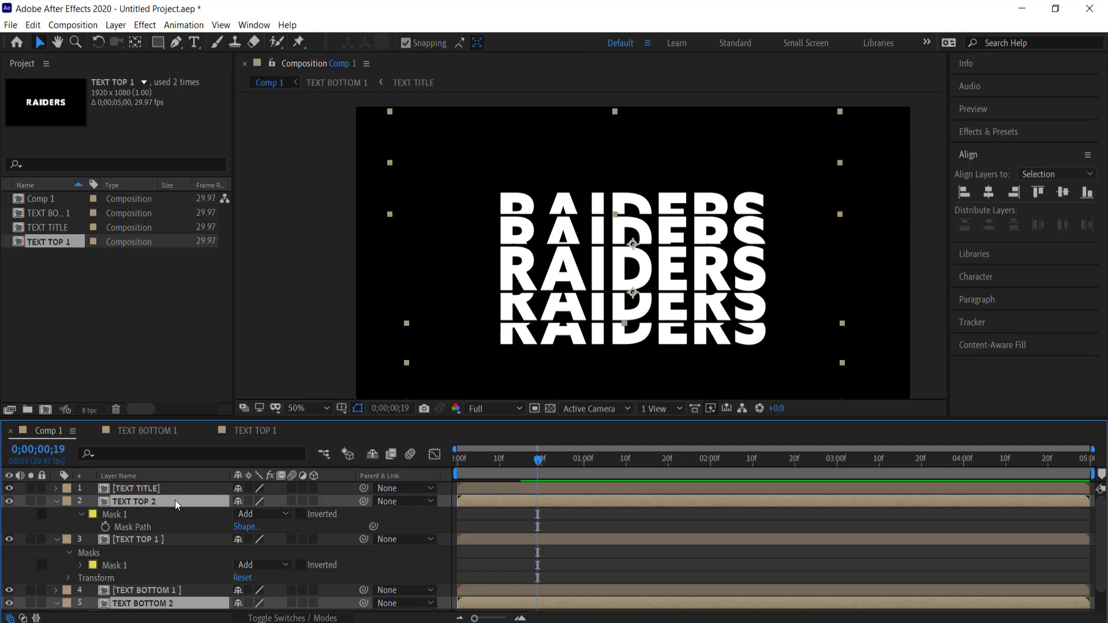
Step: Duplicate the pair into TEXT TOP 3/BOTTOM 3 and move TEXT TOP 3 up to 960, 400
{"action": "key", "text": "ctrl+d"}
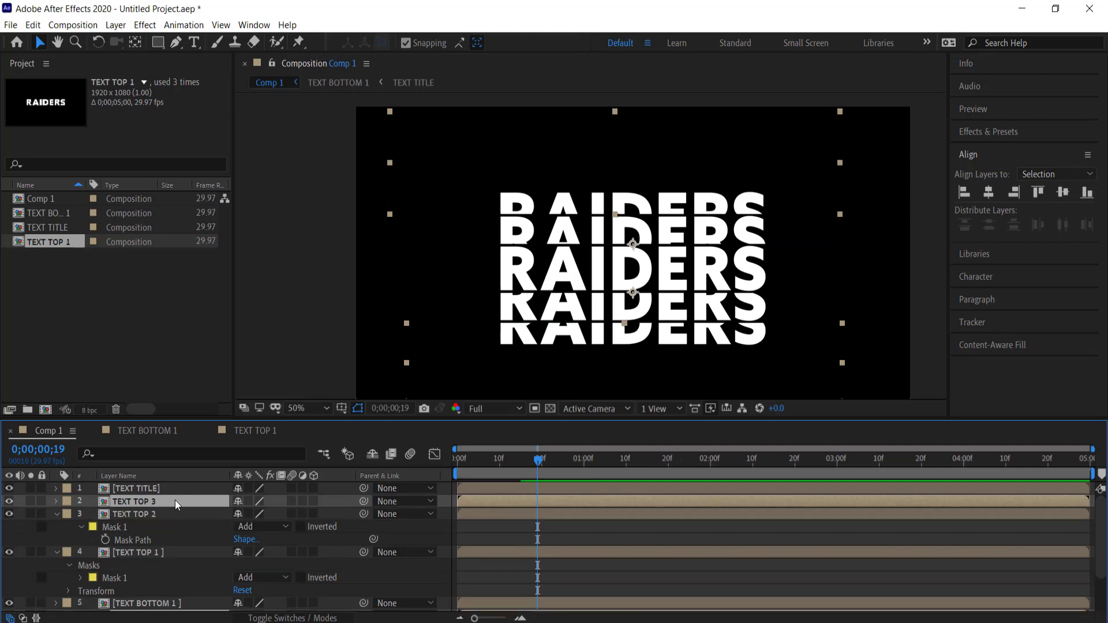
{"action": "key", "text": "p"}
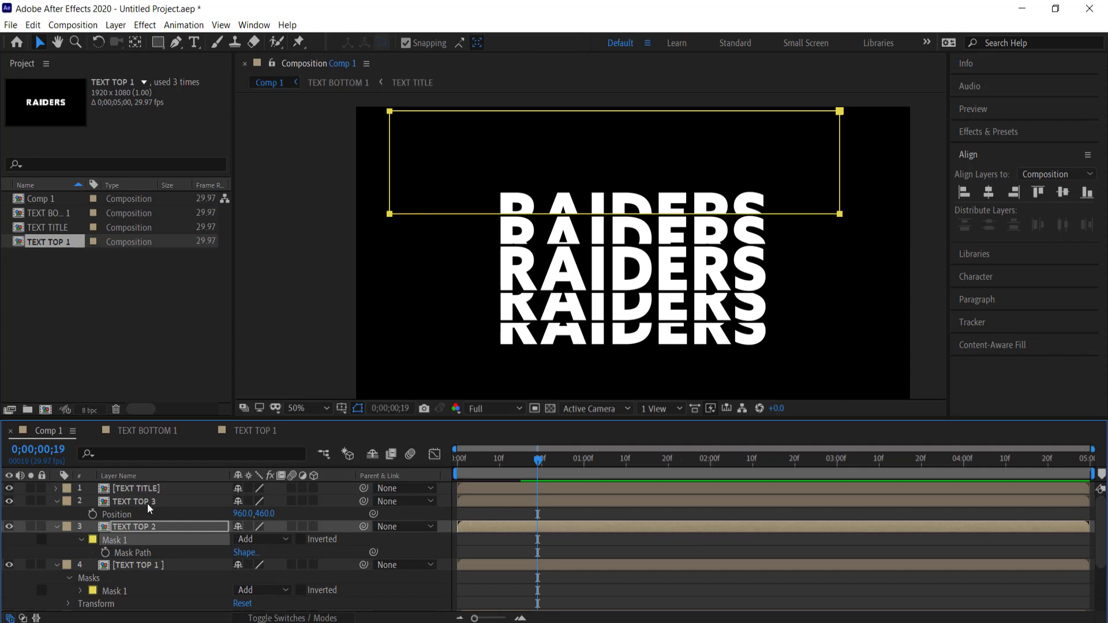
{"action": "left_click", "coordinate": [147, 504]}
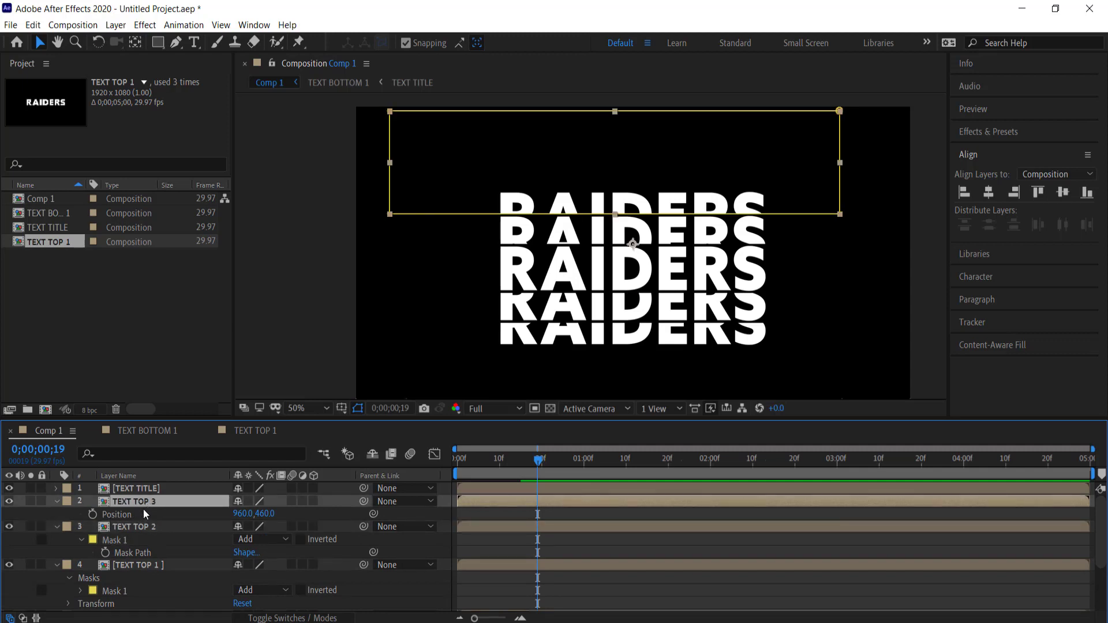
{"action": "left_click", "coordinate": [266, 515]}
{"action": "type", "text": "-60"}
{"action": "key", "text": "Return"}
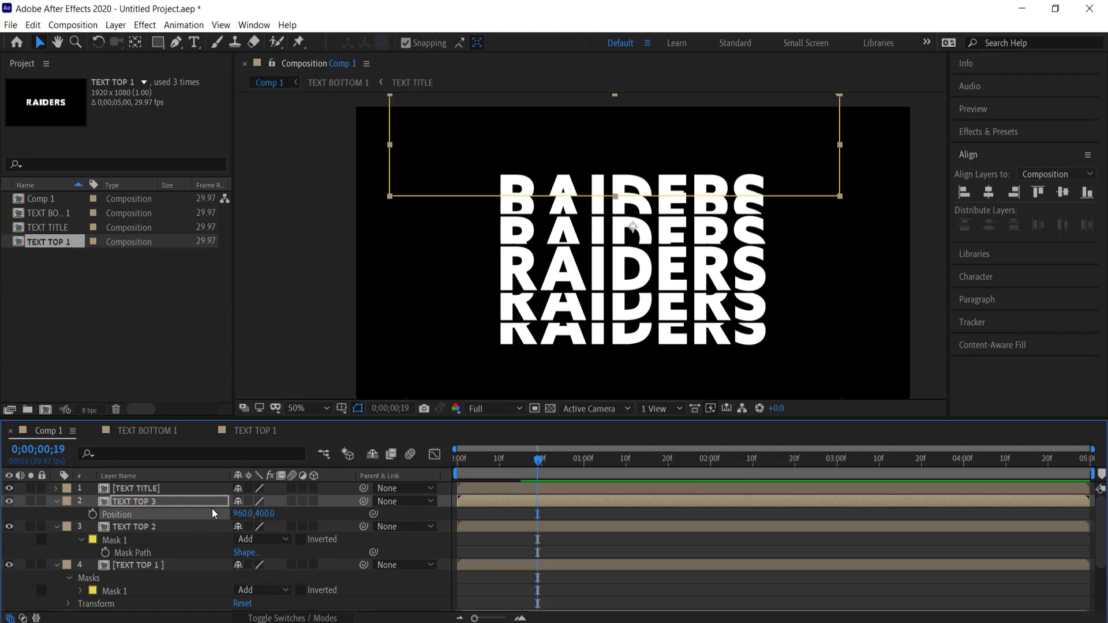
Step: Raise TEXT TOP 3's mask bottom edge slightly and move TEXT BOTTOM 3 below TEXT BOTTOM 2
{"action": "key", "text": "m"}
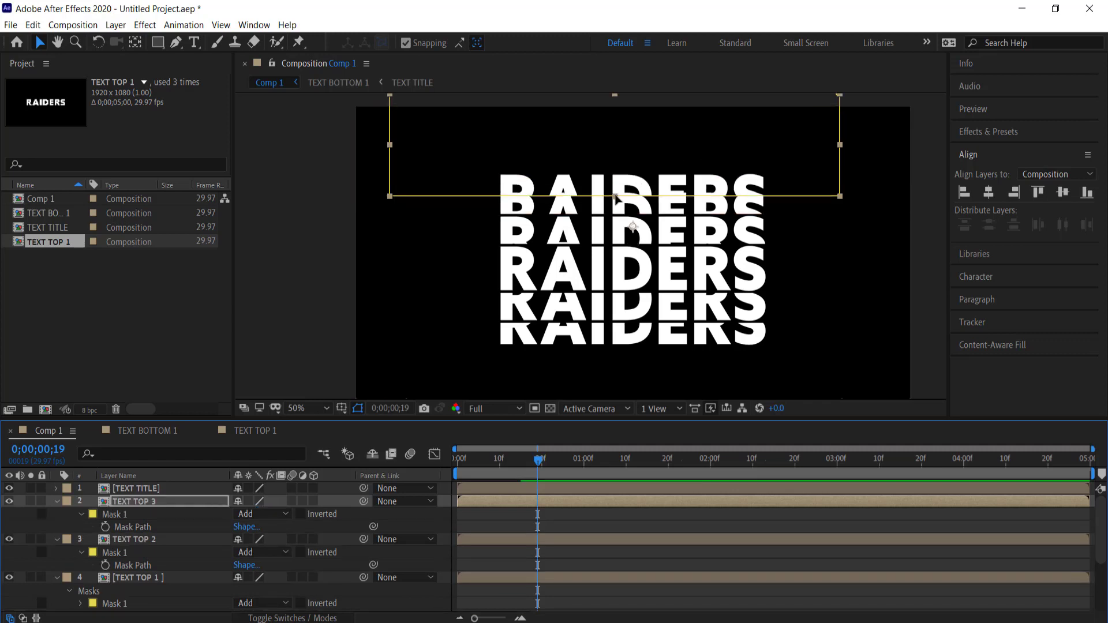
{"action": "left_click_drag", "start_coordinate": [615, 196], "coordinate": [616, 195]}
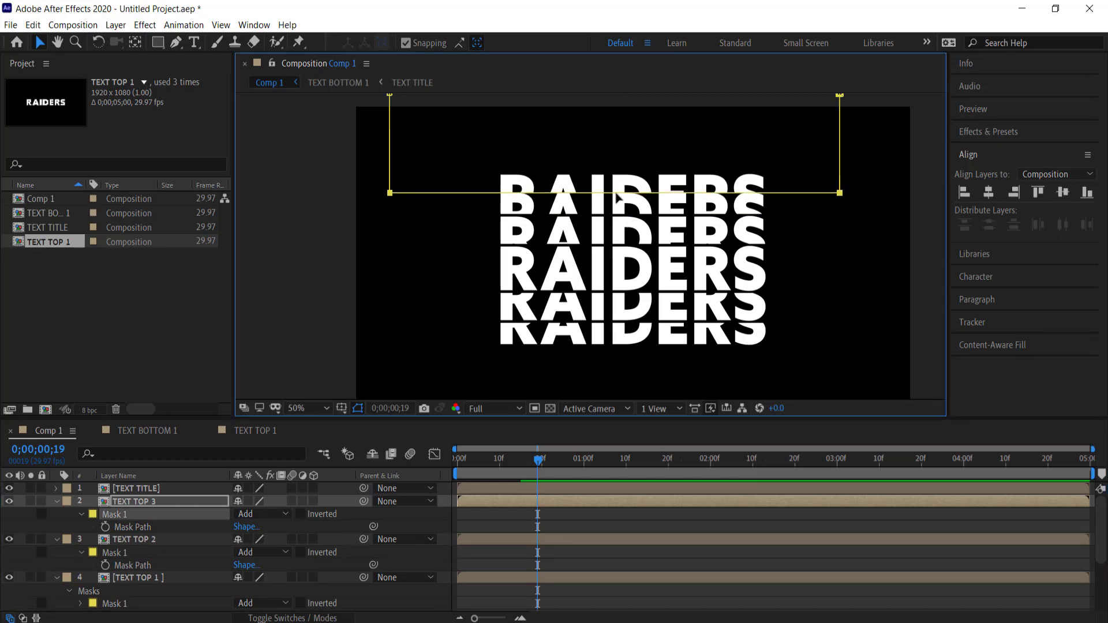
{"action": "left_click_drag", "start_coordinate": [616, 192], "coordinate": [615, 193]}
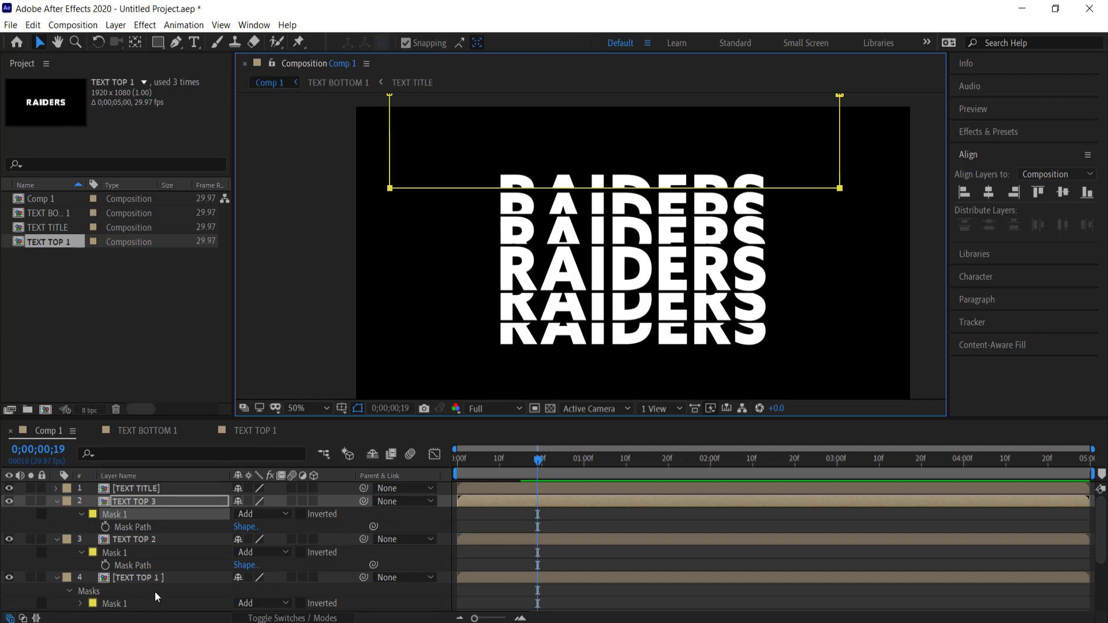
{"action": "scroll", "coordinate": [154, 590], "scroll_direction": "down", "scroll_amount": 3}
{"action": "left_click_drag", "start_coordinate": [166, 555], "coordinate": [163, 601]}
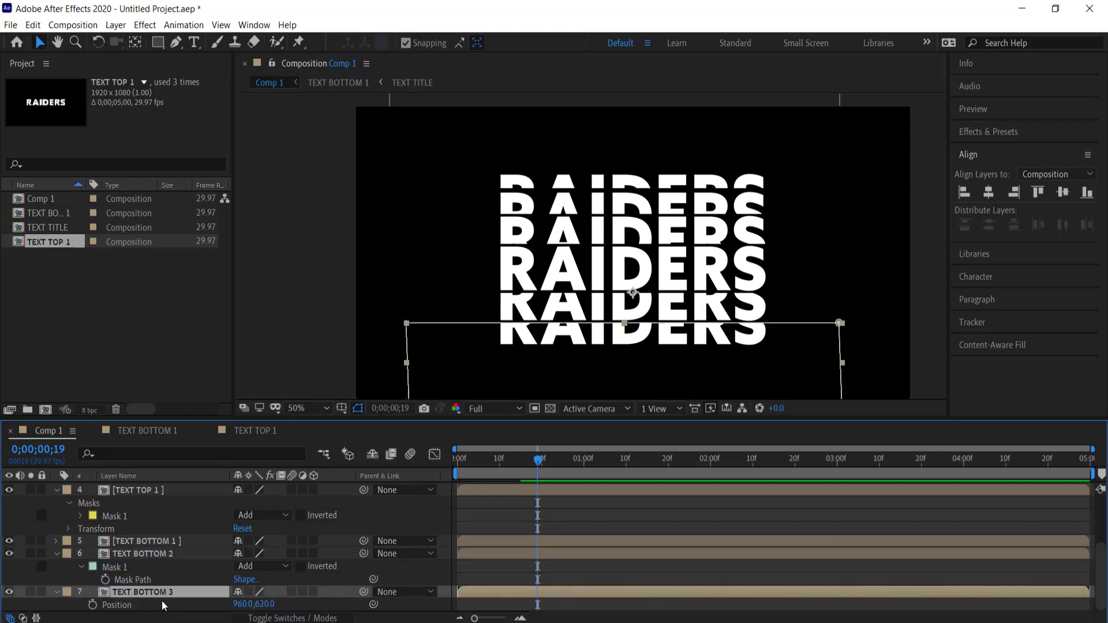
Step: Move TEXT BOTTOM 3 to 960, 680 and lower its mask's top edge slightly
{"action": "left_click", "coordinate": [275, 605]}
{"action": "left_click", "coordinate": [278, 605]}
{"action": "key", "text": "BackSpace"}
{"action": "key", "text": "BackSpace"}
{"action": "type", "text": "80"}
{"action": "key", "text": "Return"}
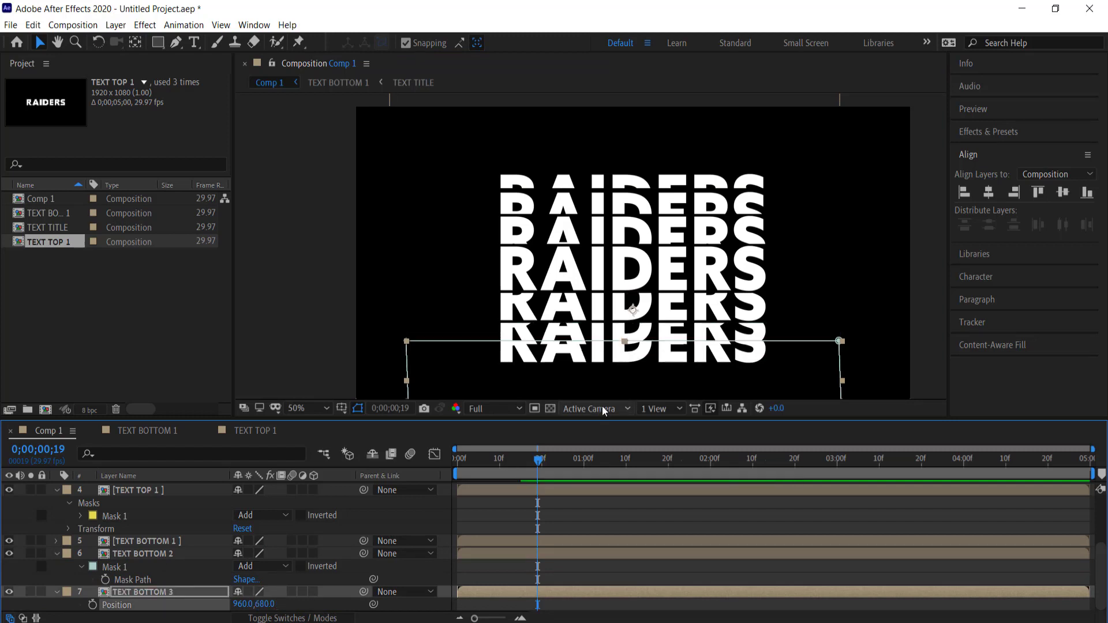
{"action": "left_click_drag", "start_coordinate": [625, 342], "coordinate": [628, 347]}
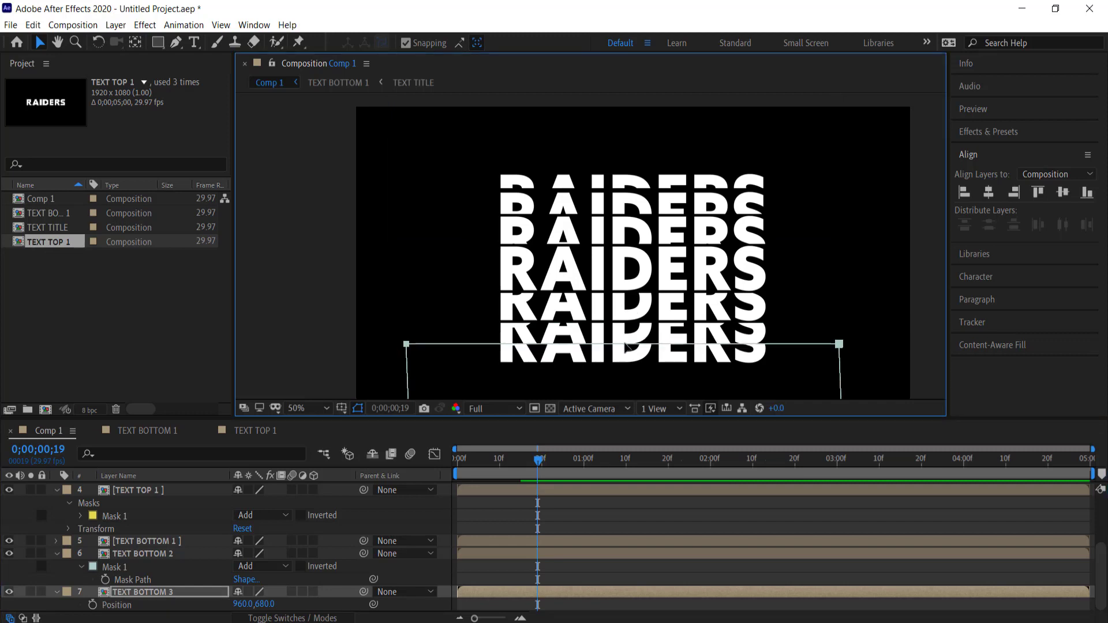
{"action": "key", "text": "Down"}
{"action": "key", "text": "Down"}
{"action": "key", "text": "Down"}
{"action": "key", "text": "Down"}
{"action": "key", "text": "Down"}
{"action": "key", "text": "Down"}
{"action": "key", "text": "Down"}
{"action": "key", "text": "Down"}
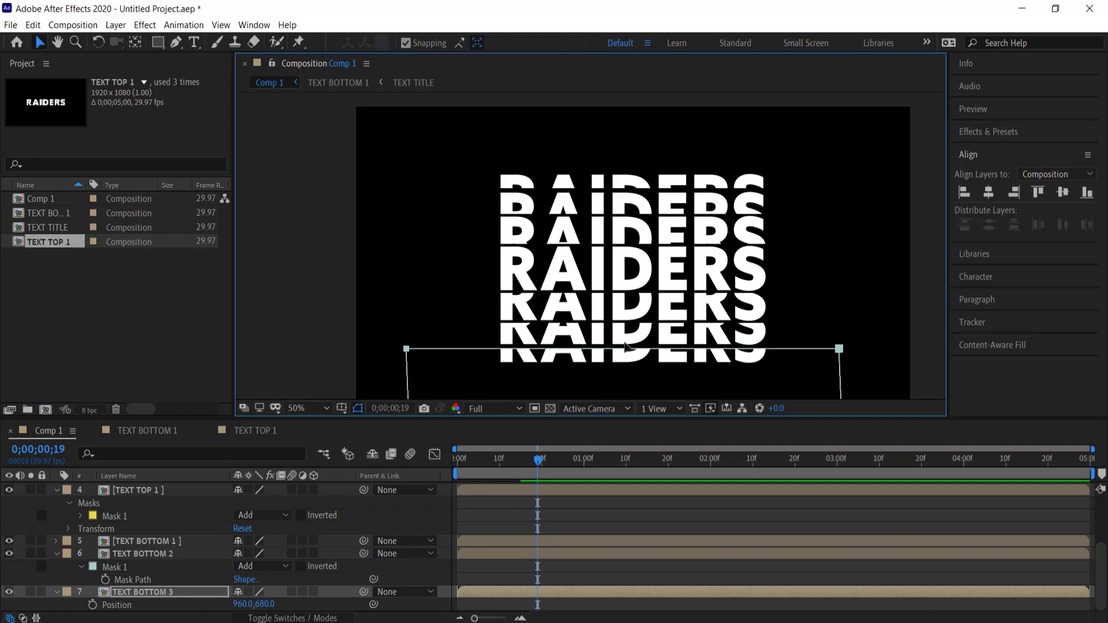
Step: Preview the stacked RAIDERS animation from the first frame and scrub its opening second
{"action": "left_click_drag", "start_coordinate": [539, 462], "coordinate": [399, 460]}
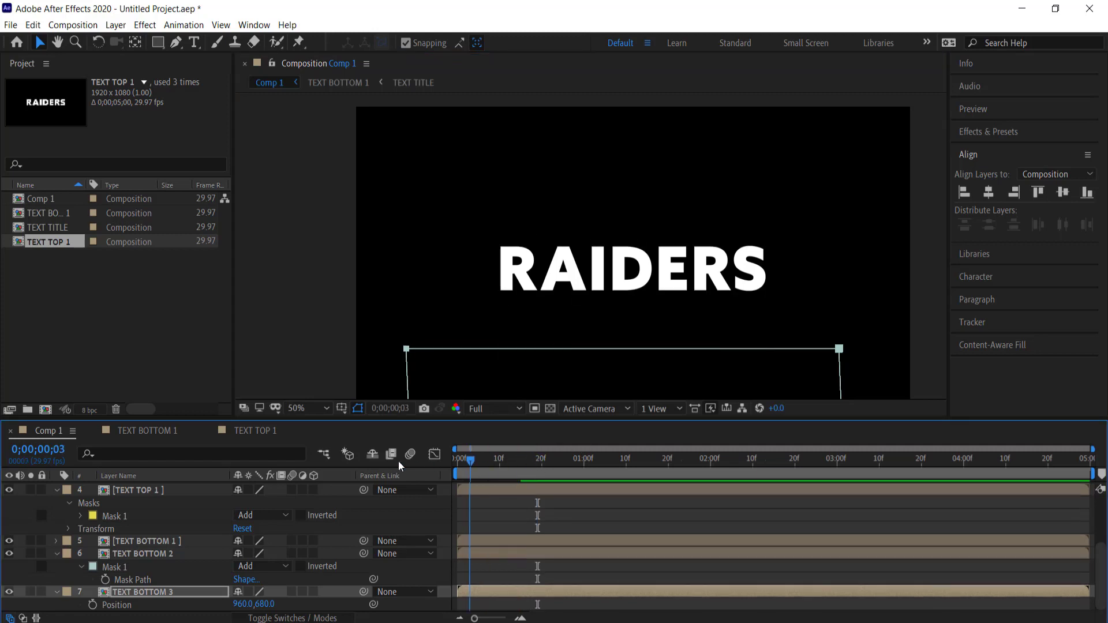
{"action": "key", "text": "space"}
{"action": "left_click", "coordinate": [574, 479]}
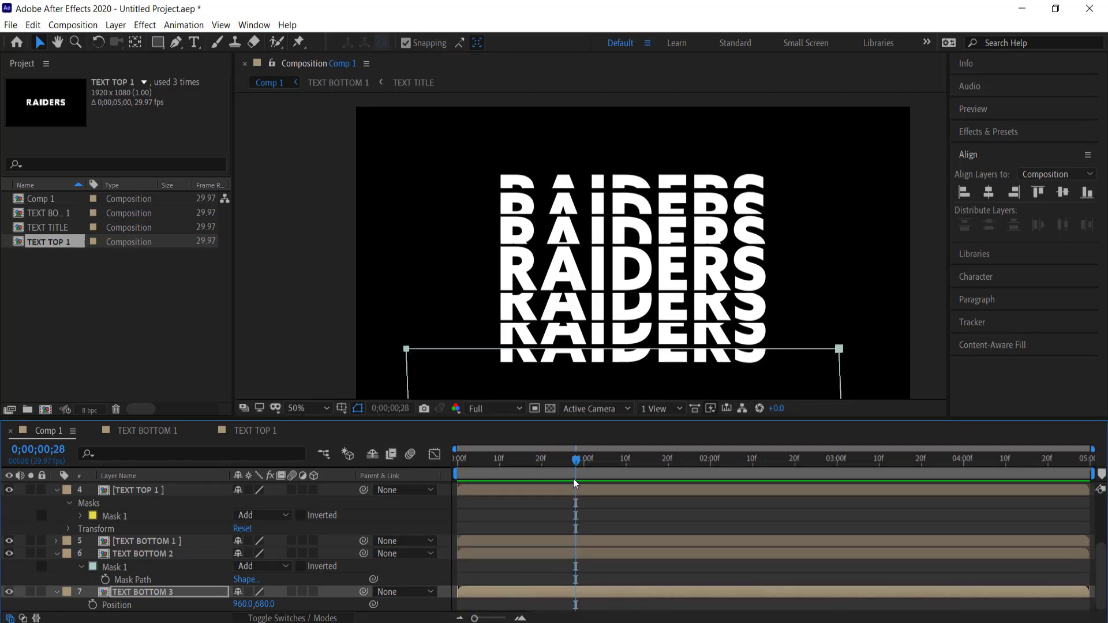
{"action": "left_click_drag", "start_coordinate": [531, 453], "coordinate": [407, 455]}
{"action": "key", "text": "space"}
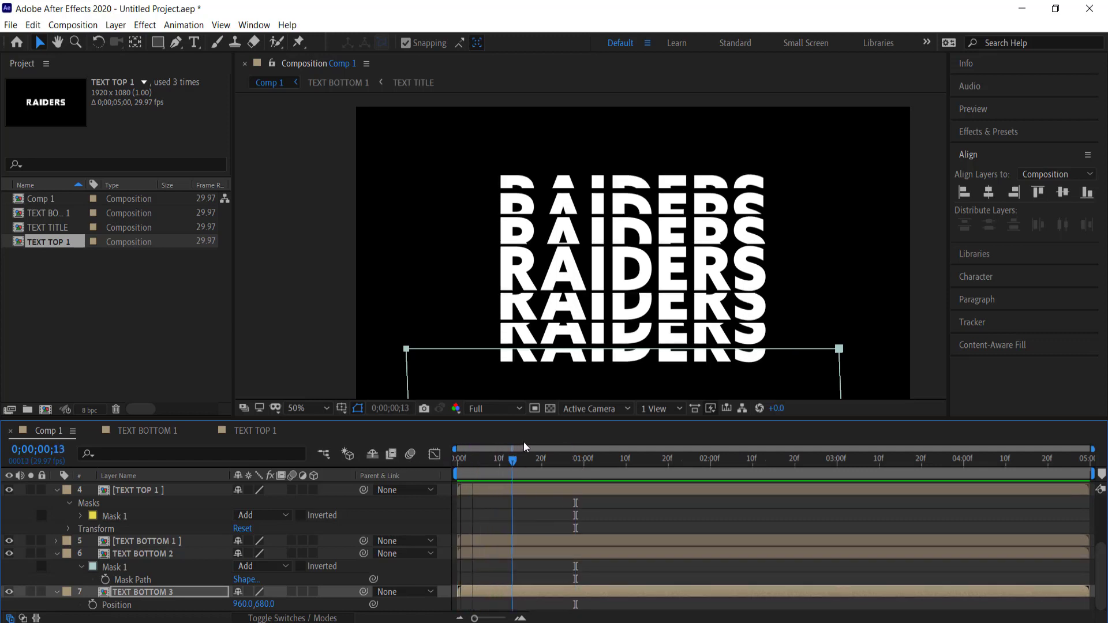
{"action": "left_click_drag", "start_coordinate": [514, 457], "coordinate": [448, 459]}
{"action": "scroll", "coordinate": [158, 528], "scroll_direction": "up", "scroll_amount": 3}
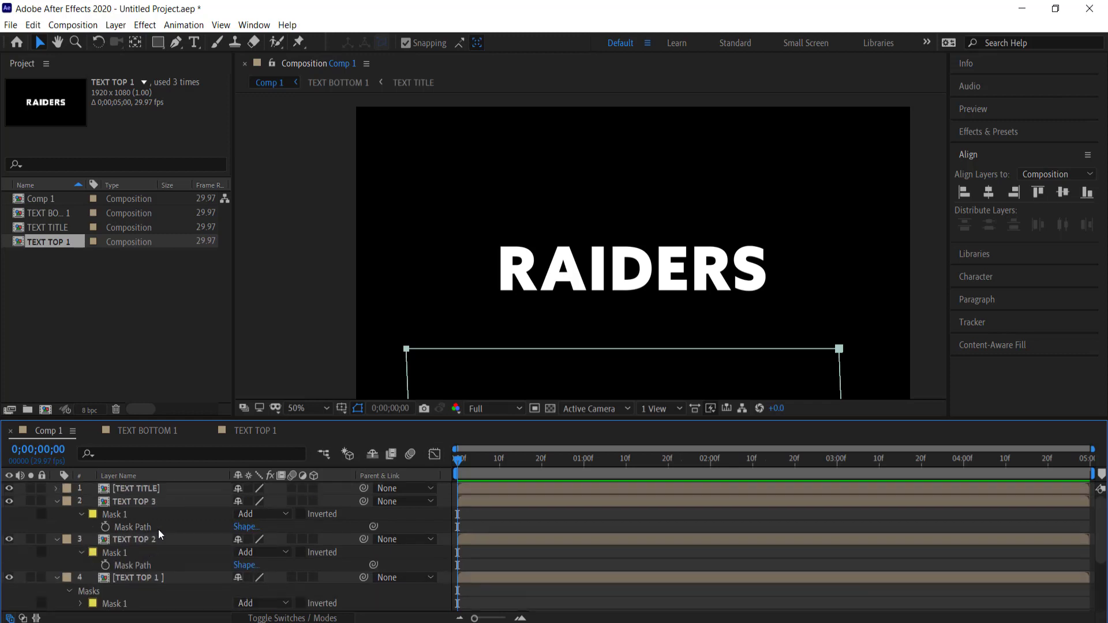
Step: Collapse all expanded layer properties in Comp 1 and clear the selection
{"action": "left_click", "coordinate": [147, 490]}
{"action": "left_click", "coordinate": [133, 502]}
{"action": "key", "text": "m"}
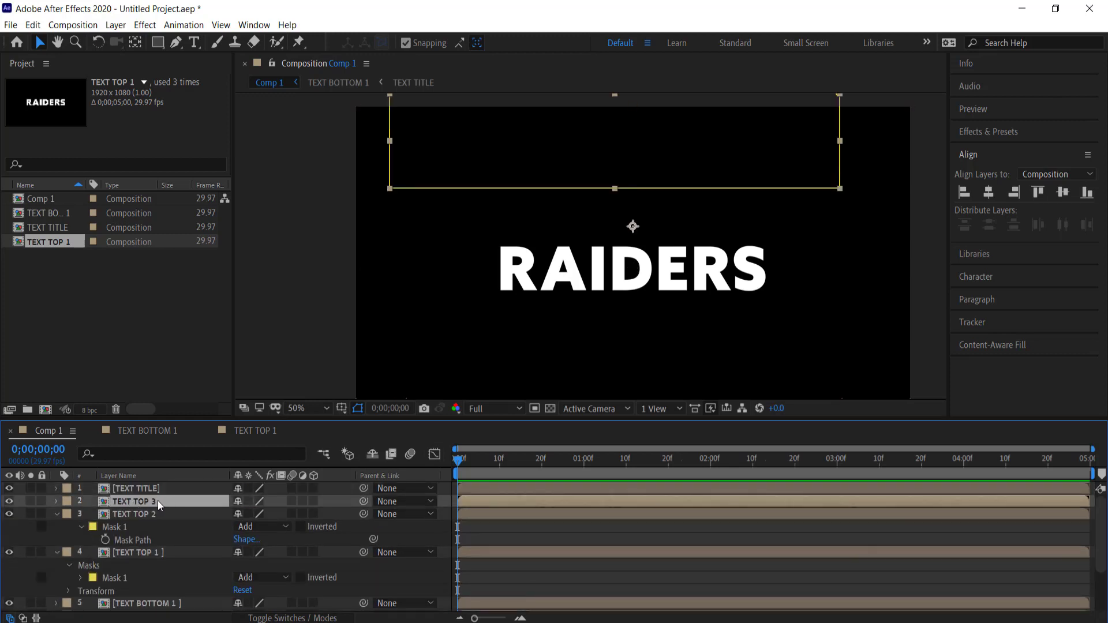
{"action": "key", "text": "ctrl+a"}
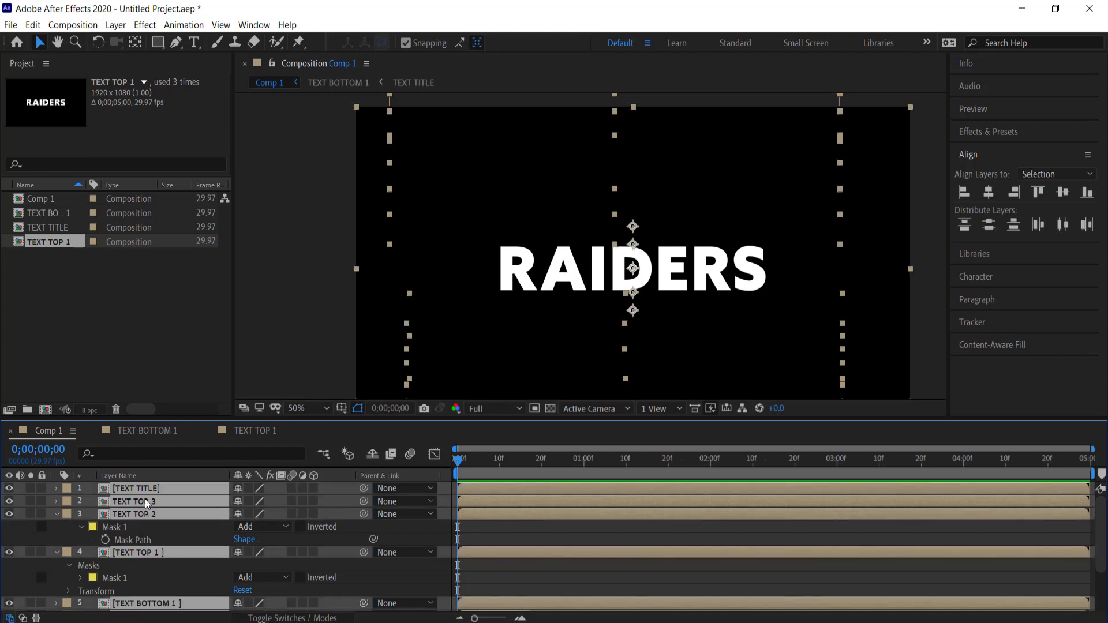
{"action": "key", "text": "ctrl+grave"}
{"action": "left_click", "coordinate": [185, 585]}
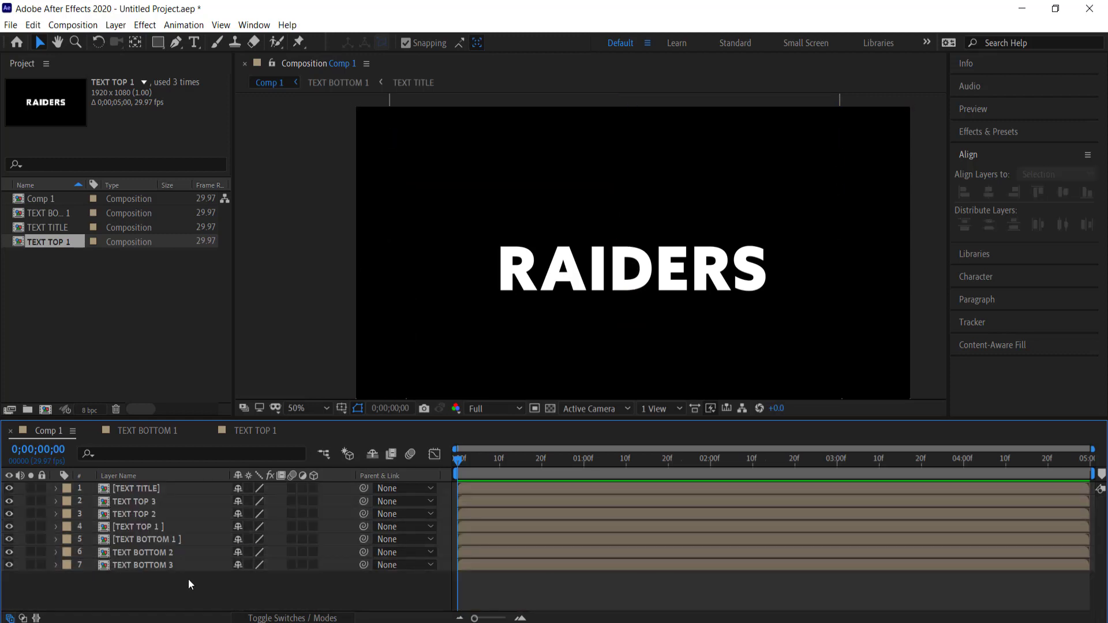
Step: Shift the TEXT TOP 1 and TEXT BOTTOM 1 bars a few frames later
{"action": "left_click", "coordinate": [143, 526]}
{"action": "left_click", "coordinate": [153, 539]}
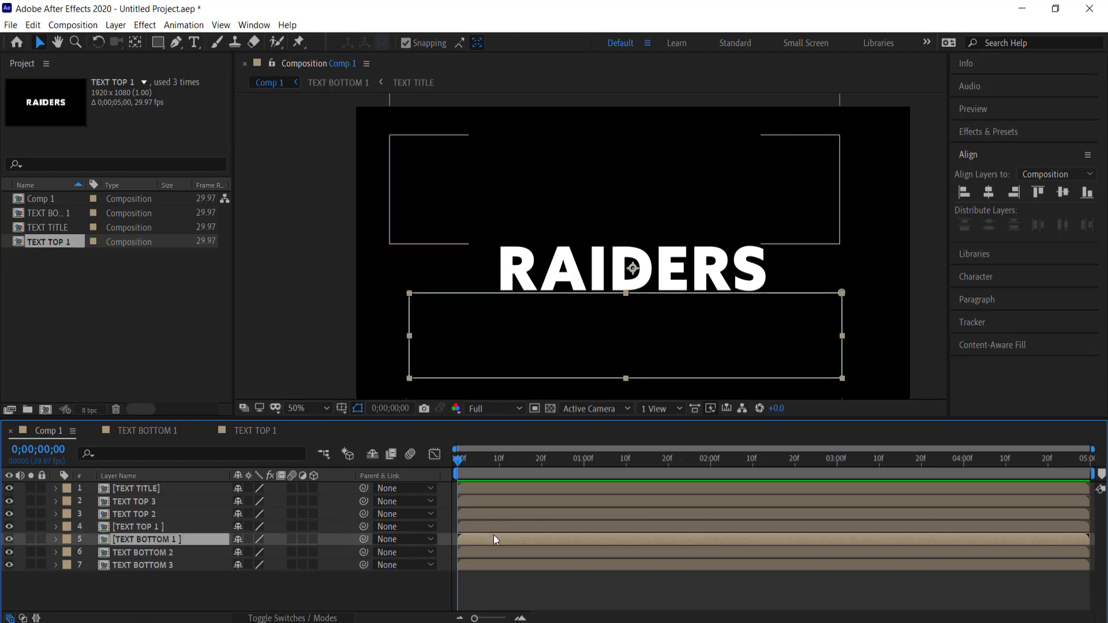
{"action": "left_click", "coordinate": [464, 527]}
{"action": "left_click", "coordinate": [464, 536], "text": "shift"}
{"action": "left_click_drag", "start_coordinate": [466, 528], "coordinate": [473, 528]}
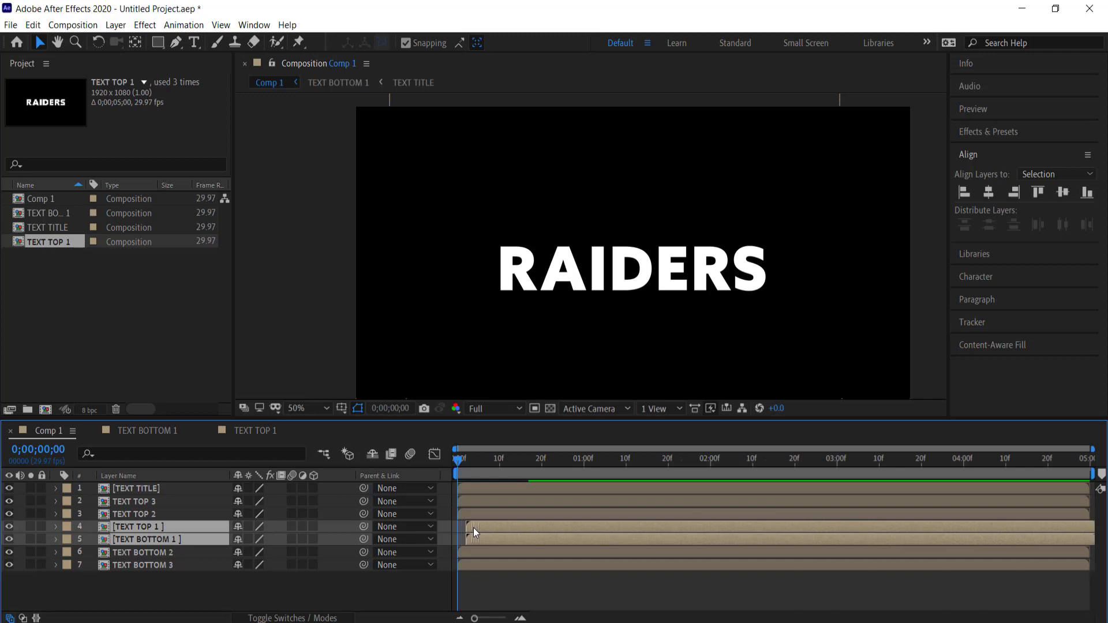
Step: Delay the TEXT TOP 2/BOTTOM 2 pair further, then select the TEXT TOP 3/BOTTOM 3 pair
{"action": "left_click", "coordinate": [155, 514]}
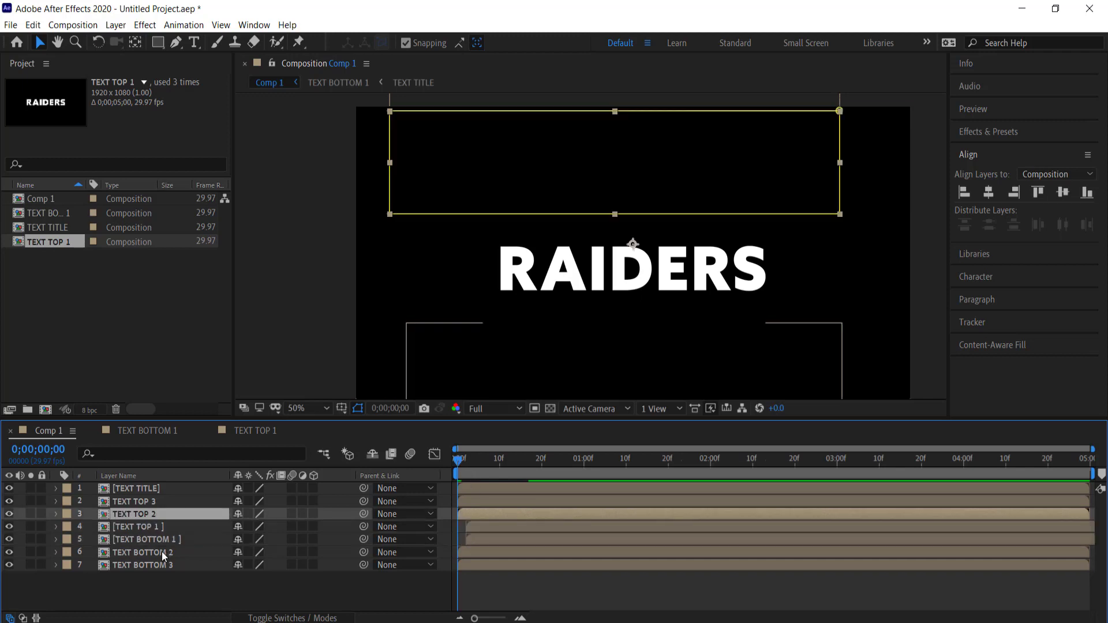
{"action": "left_click", "coordinate": [161, 552], "text": "ctrl"}
{"action": "left_click_drag", "start_coordinate": [465, 514], "coordinate": [493, 498]}
{"action": "left_click", "coordinate": [154, 501]}
{"action": "left_click", "coordinate": [156, 566], "text": "ctrl"}
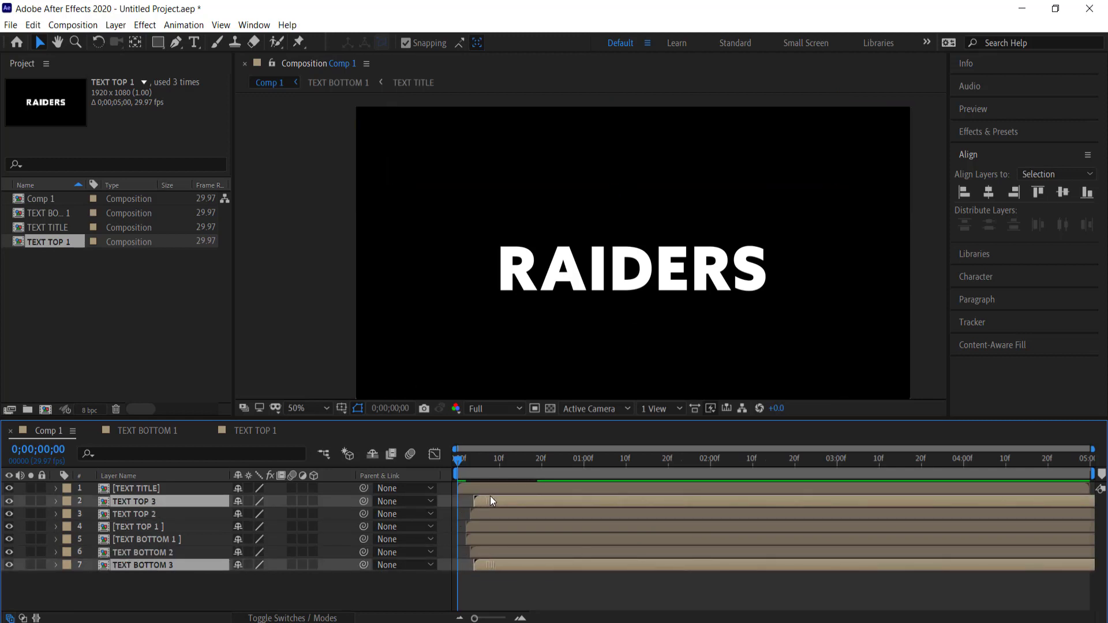
Step: Preview the staggered animation and return to the start of the composition
{"action": "key", "text": "space"}
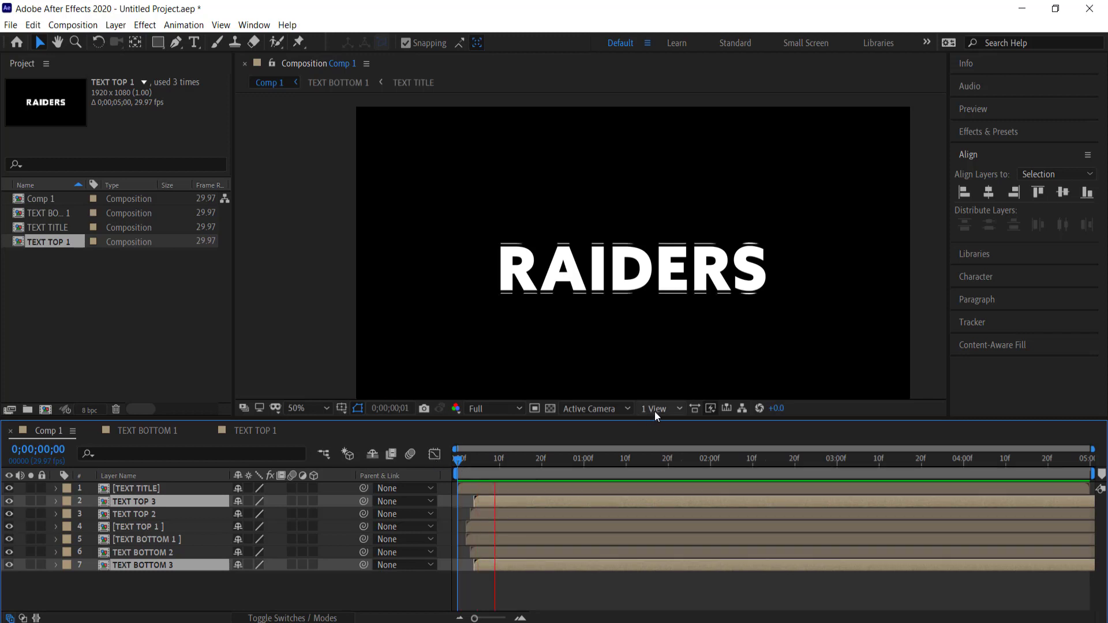
{"action": "left_click", "coordinate": [588, 460]}
{"action": "left_click_drag", "start_coordinate": [589, 462], "coordinate": [541, 459]}
{"action": "key", "text": "space"}
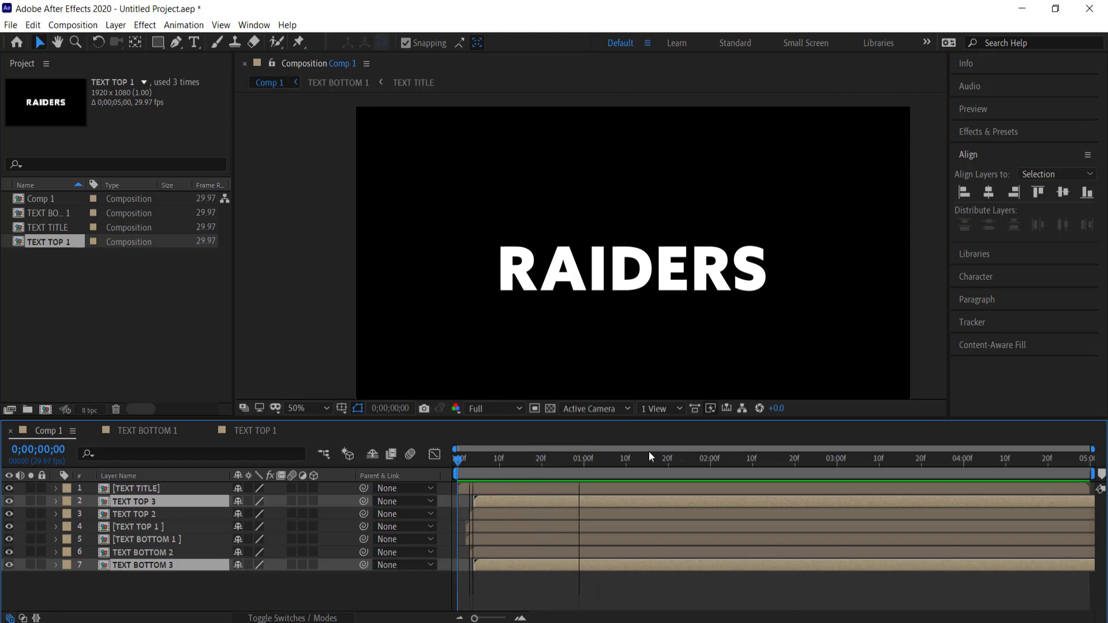
{"action": "key", "text": "space"}
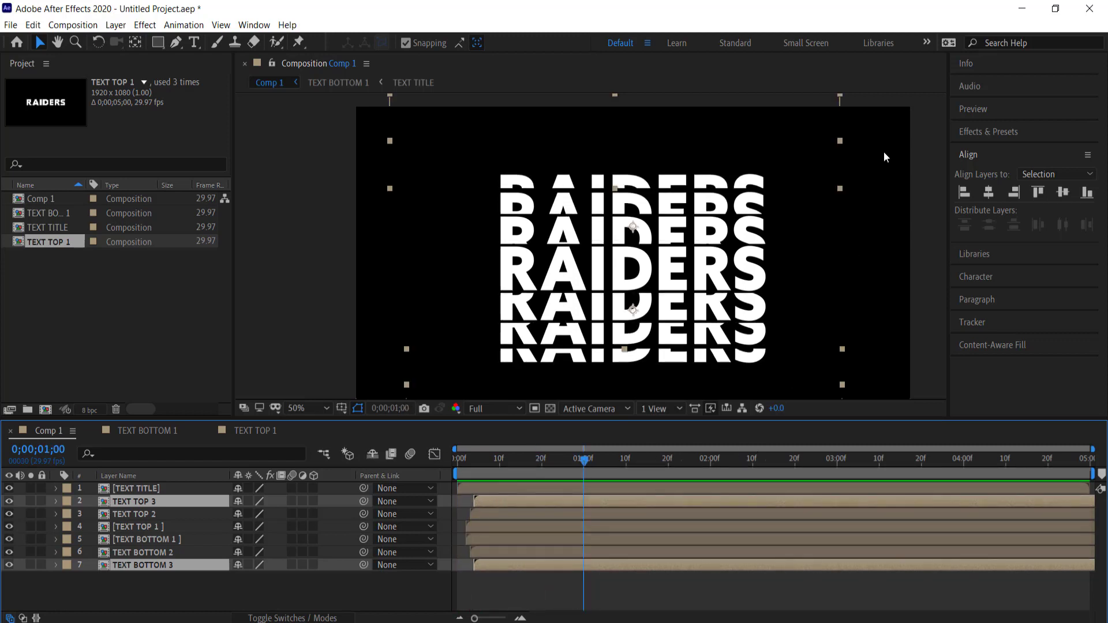
{"action": "scroll", "coordinate": [797, 254], "scroll_direction": "down", "scroll_amount": 2}
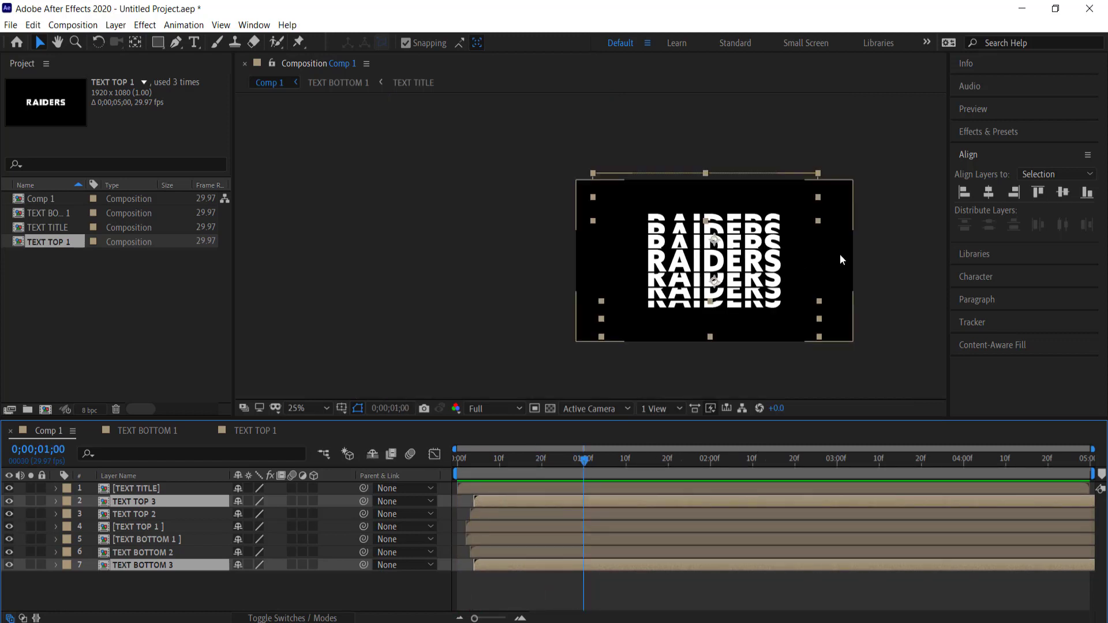
{"action": "key", "text": "Home"}
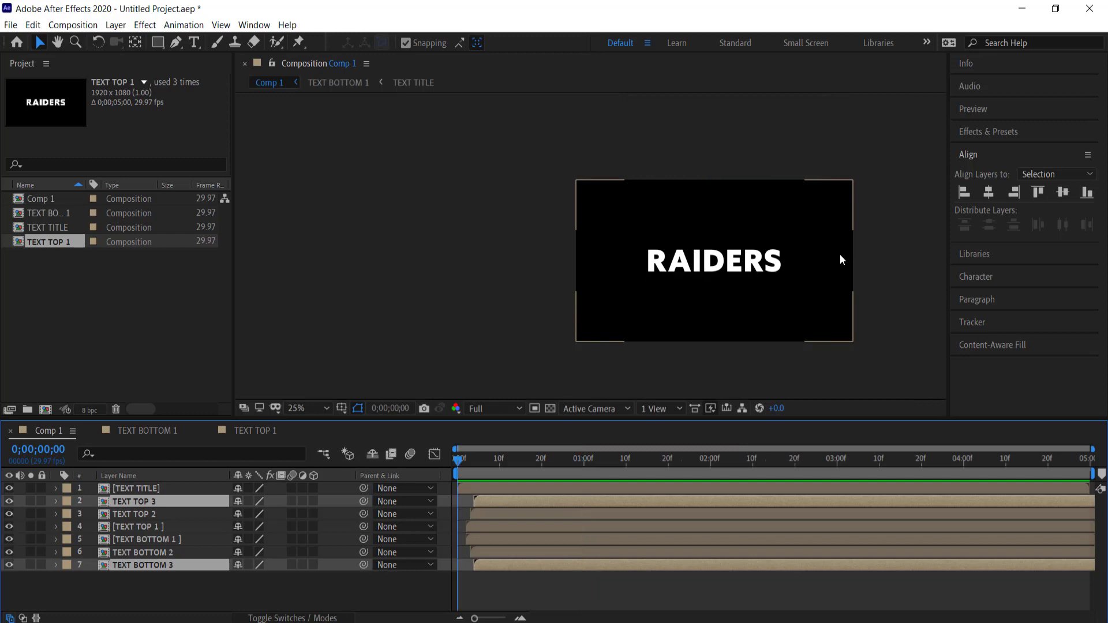
Step: Inside the TEXT TITLE precomp, swap RAIDERS to no fill with a 5 px stroke
{"action": "double_click", "coordinate": [840, 254]}
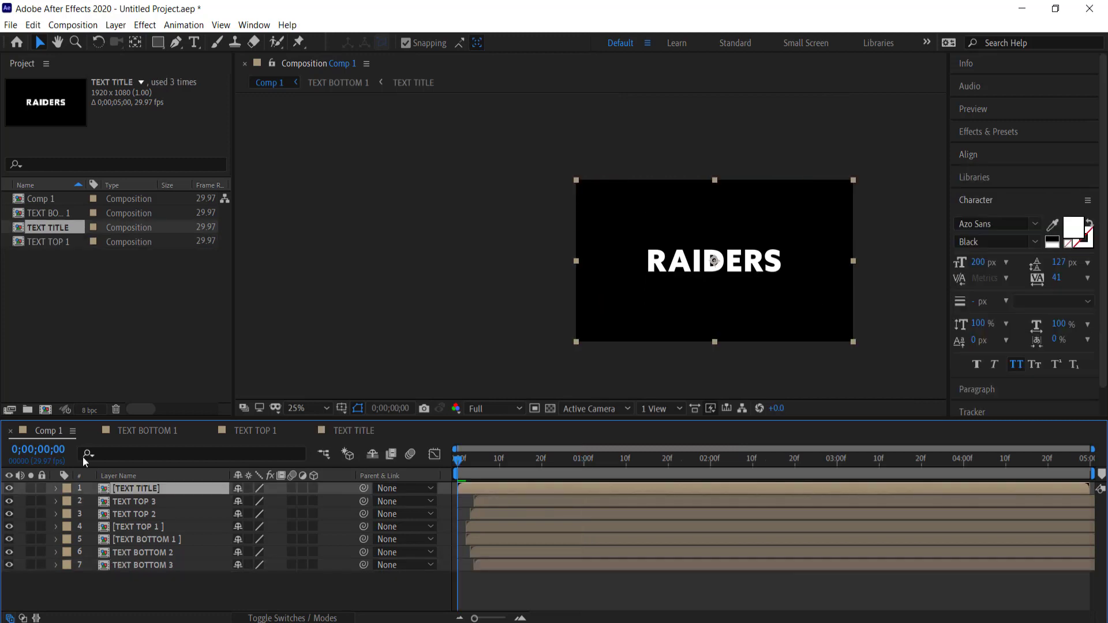
{"action": "double_click", "coordinate": [128, 487]}
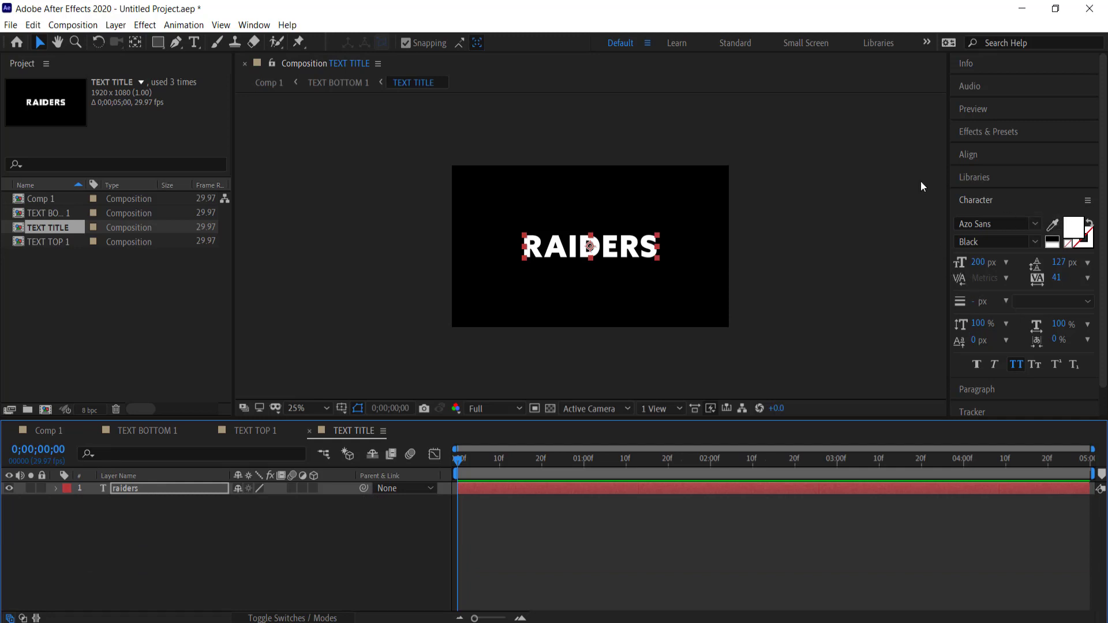
{"action": "left_click", "coordinate": [140, 513]}
{"action": "left_click", "coordinate": [625, 242]}
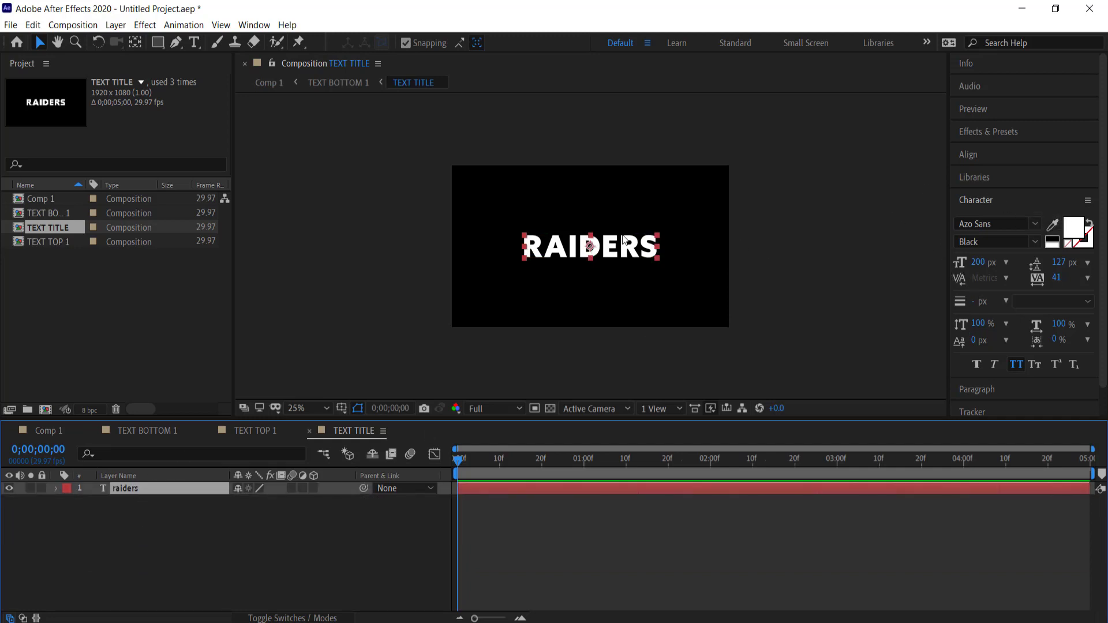
{"action": "left_click", "coordinate": [1090, 223]}
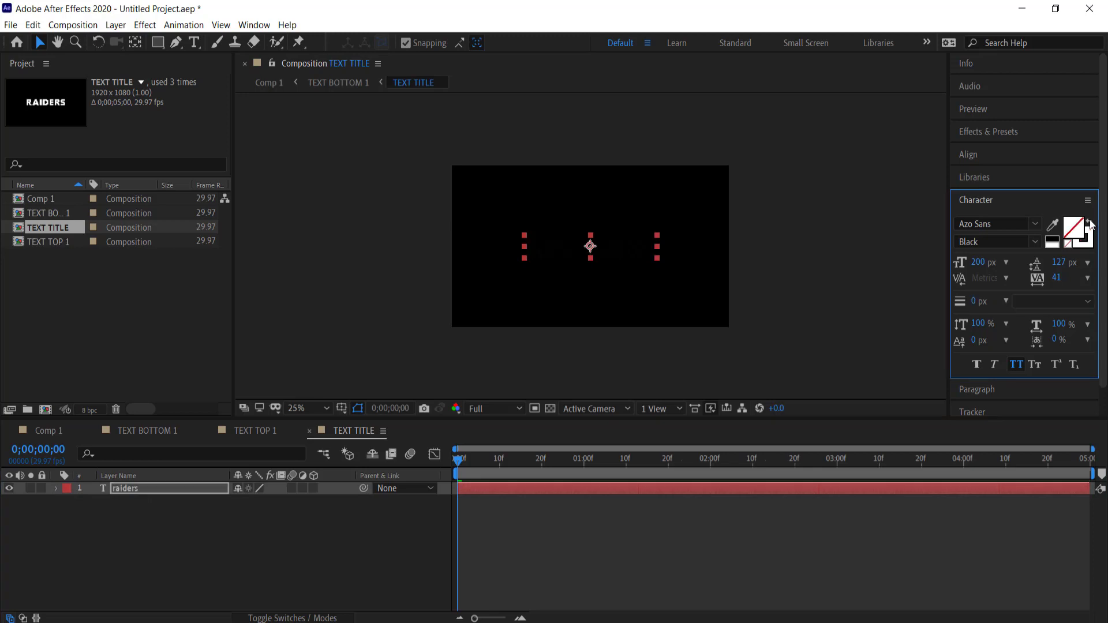
{"action": "left_click", "coordinate": [980, 302]}
{"action": "type", "text": "5"}
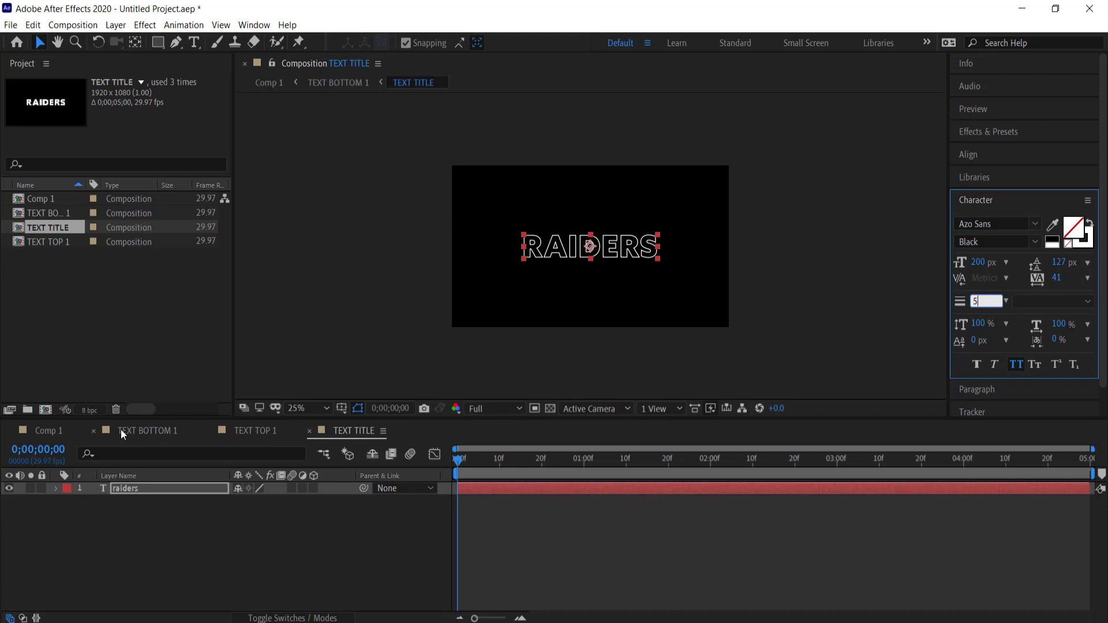
{"action": "left_click", "coordinate": [44, 431]}
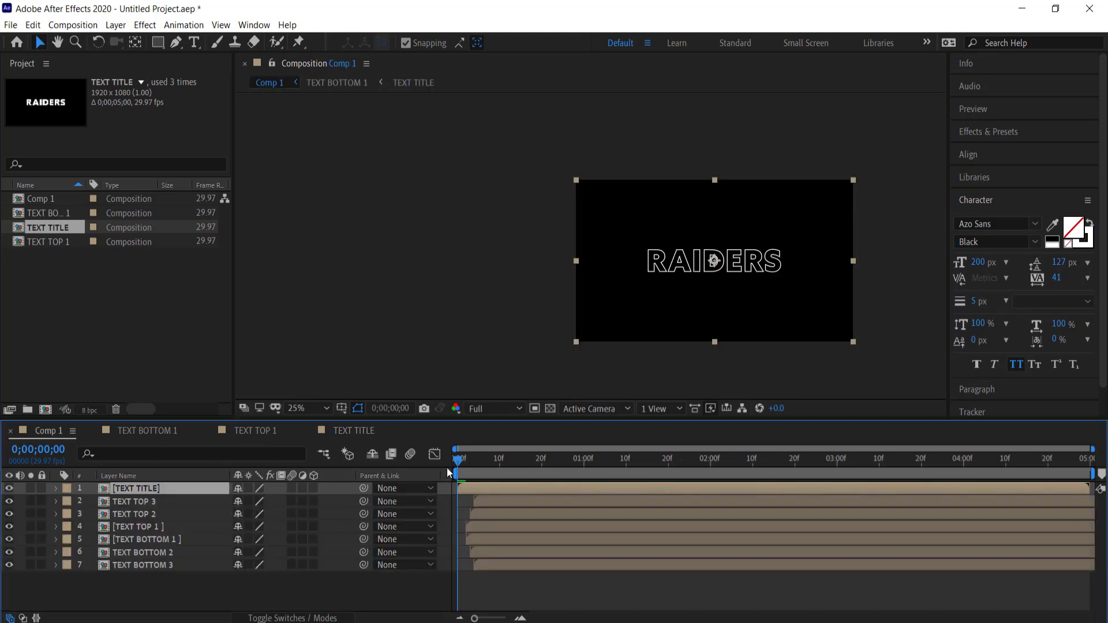
Step: Scrub and preview the outlined copies in Comp 1, then return to TEXT TITLE
{"action": "left_click_drag", "start_coordinate": [462, 464], "coordinate": [546, 456]}
{"action": "key", "text": "space"}
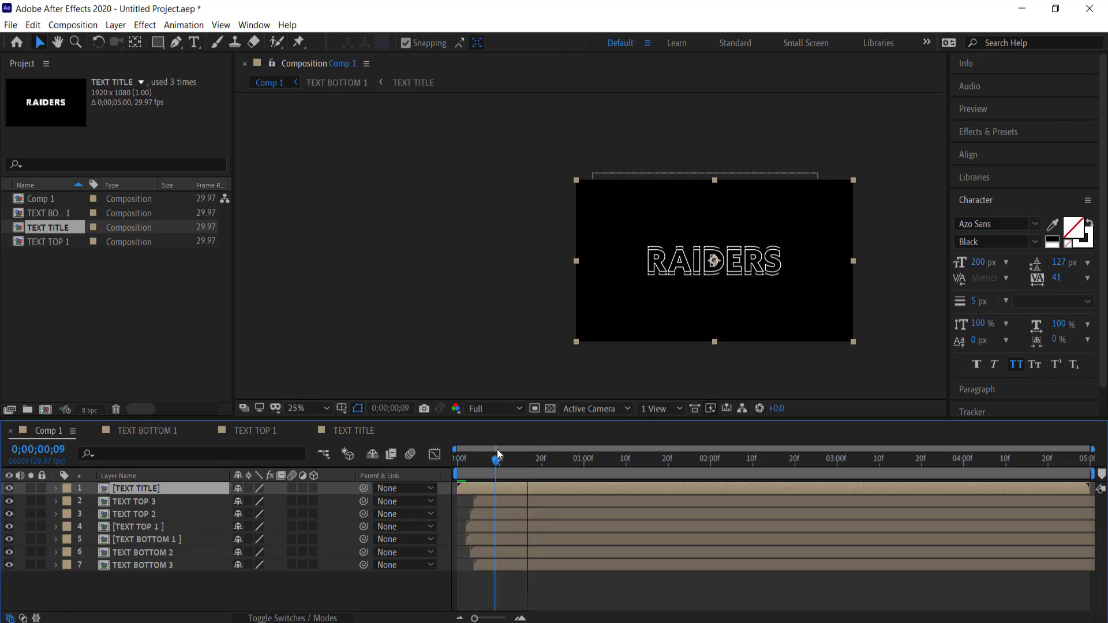
{"action": "key", "text": "space"}
{"action": "key", "text": "space"}
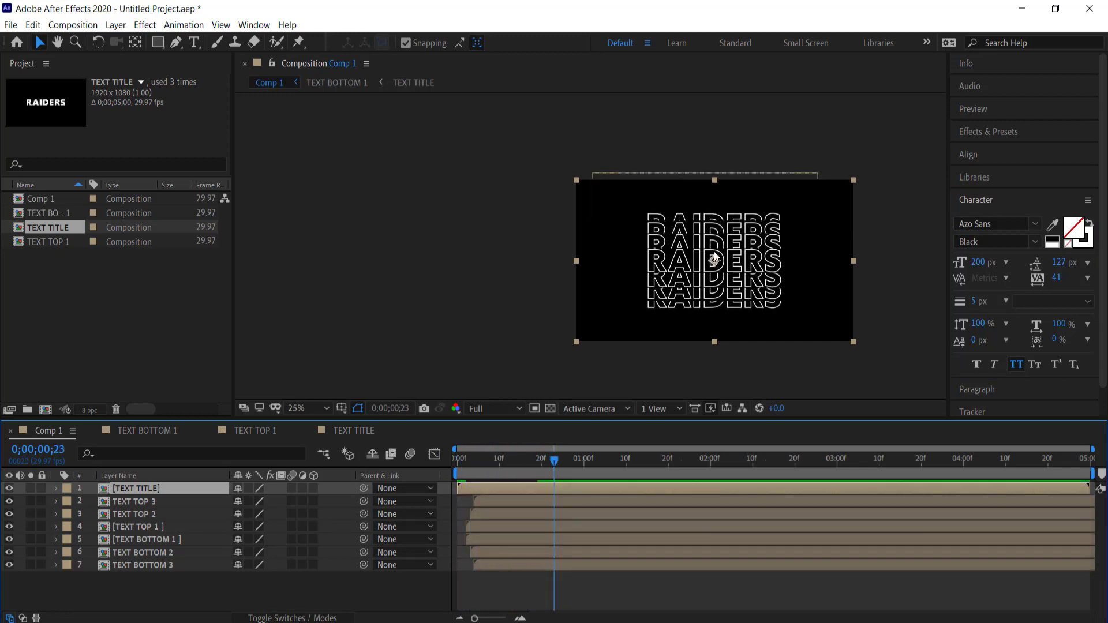
{"action": "left_click", "coordinate": [353, 432]}
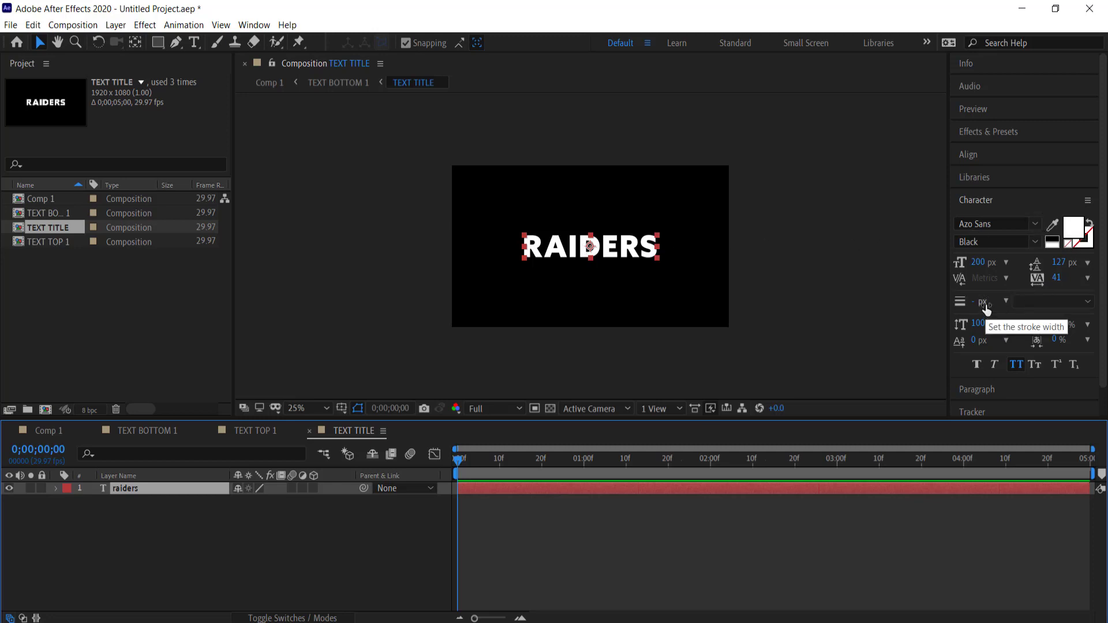
Step: Make the TEXT TITLE RAIDERS outline-only again with a 5 px stroke
{"action": "left_click", "coordinate": [1090, 224]}
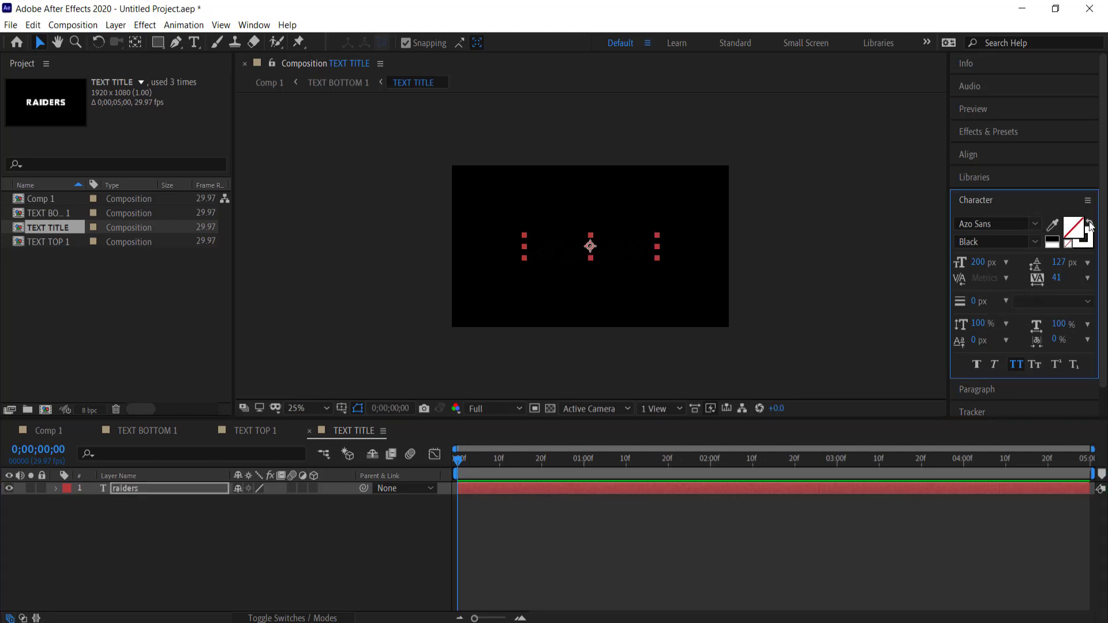
{"action": "left_click", "coordinate": [975, 300]}
{"action": "type", "text": "5"}
{"action": "key", "text": "Return"}
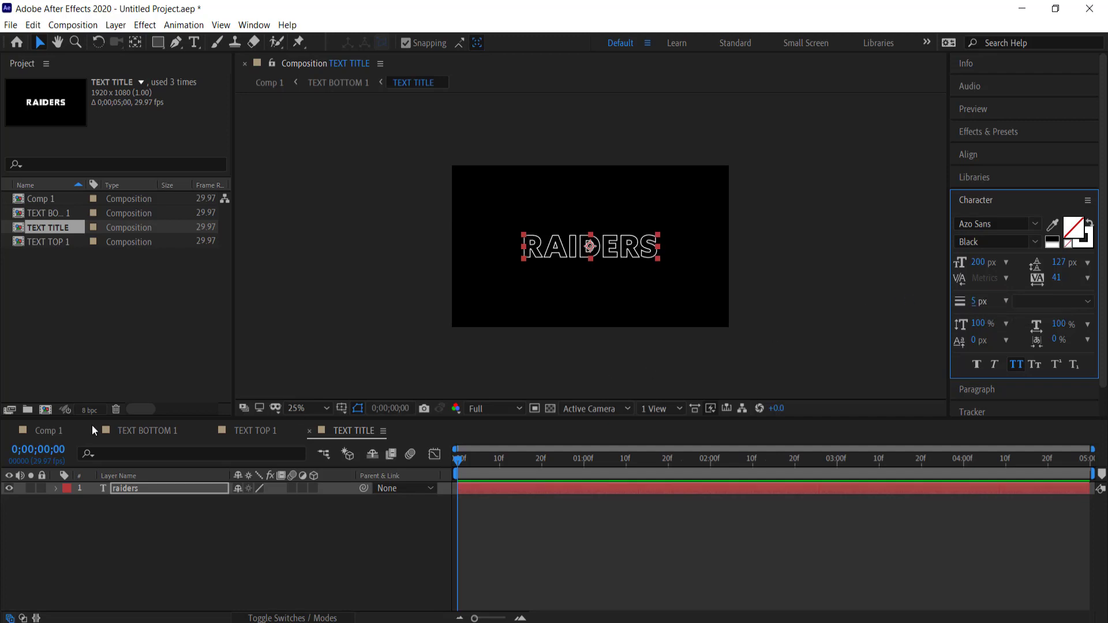
Step: Paste the solid white raiders text layer into Comp 1 and scrub to 18 frames
{"action": "left_click", "coordinate": [48, 436]}
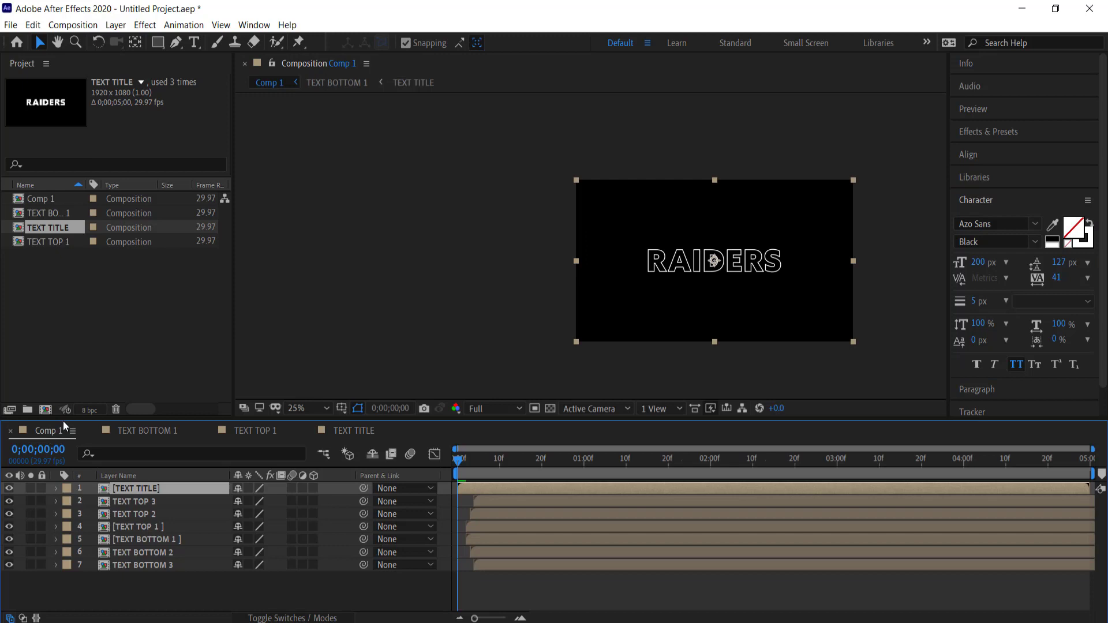
{"action": "key", "text": "ctrl+v"}
{"action": "left_click_drag", "start_coordinate": [457, 464], "coordinate": [533, 461]}
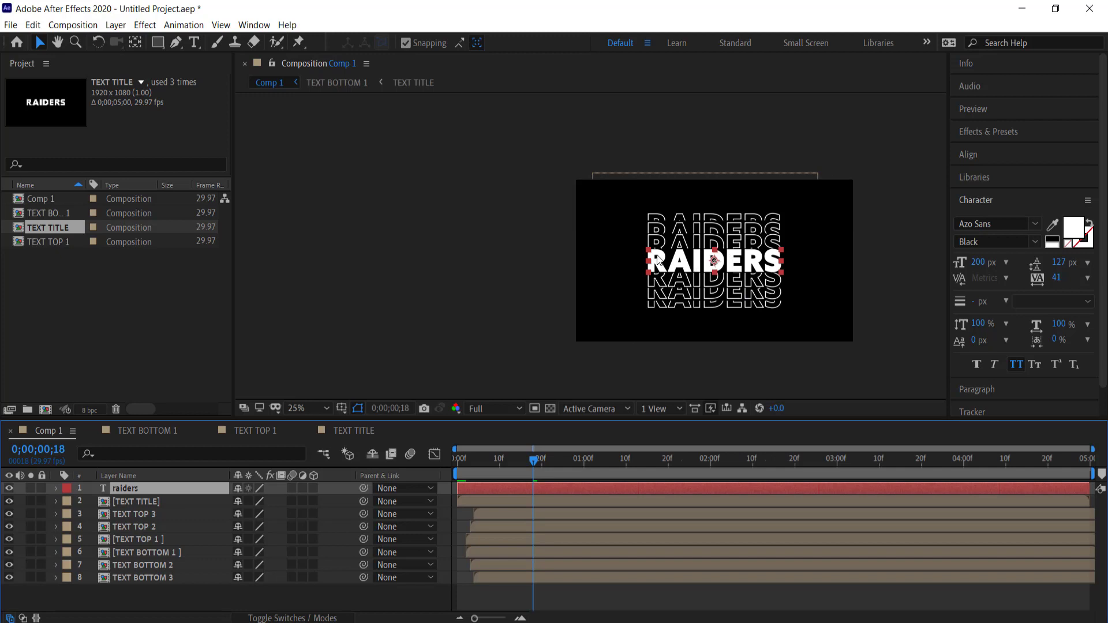
Step: Set TEXT TOP 3 and TEXT BOTTOM 3 to 60% opacity
{"action": "left_click", "coordinate": [164, 578]}
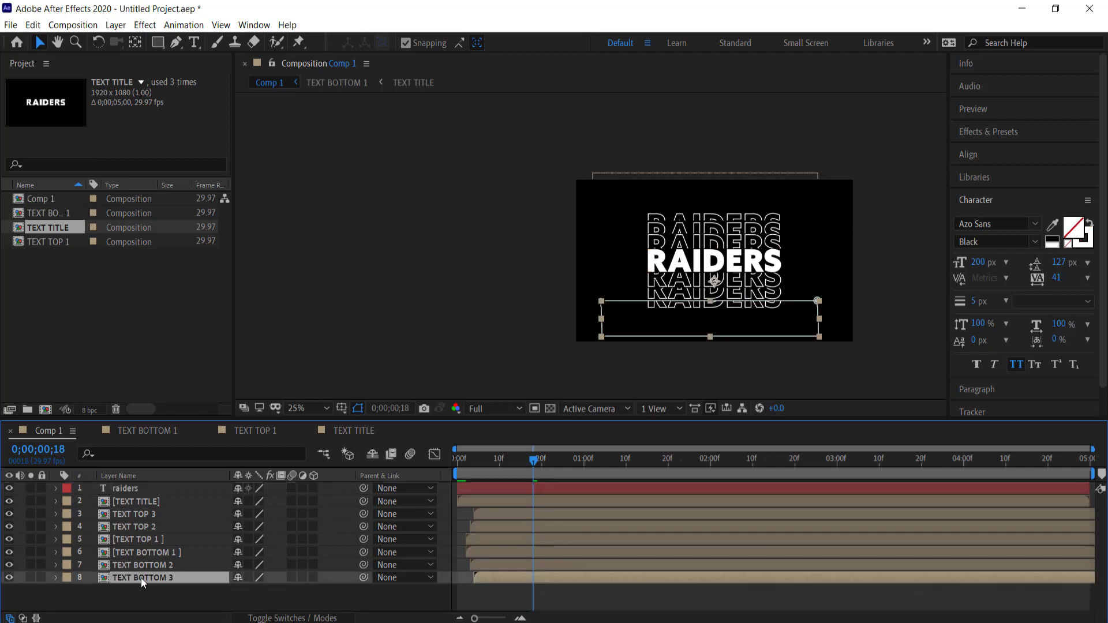
{"action": "left_click", "coordinate": [145, 516], "text": "ctrl"}
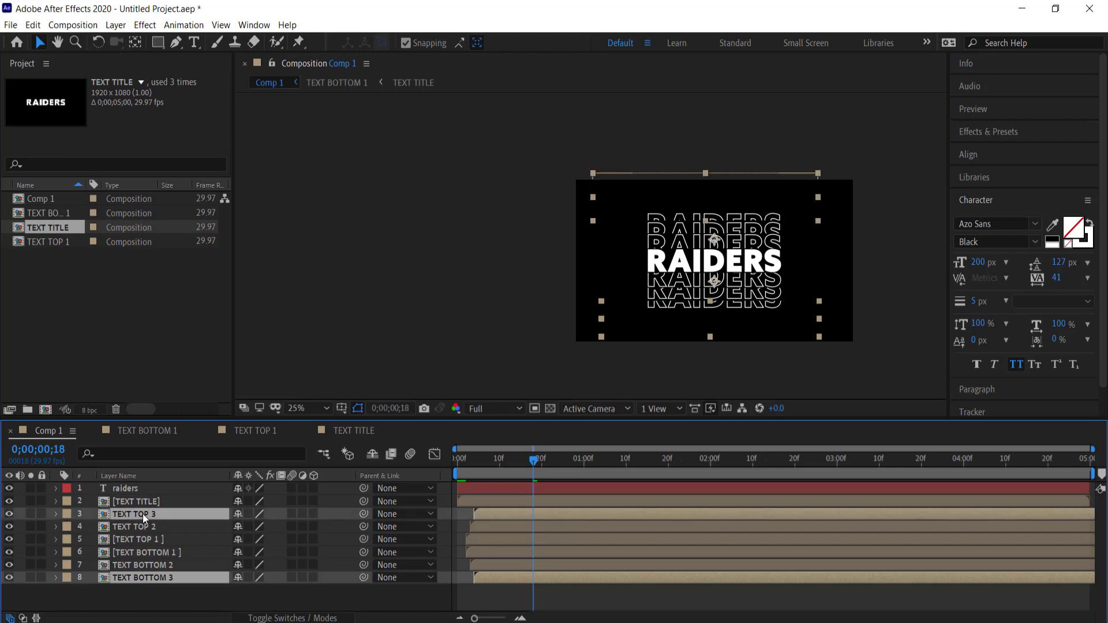
{"action": "key", "text": "t"}
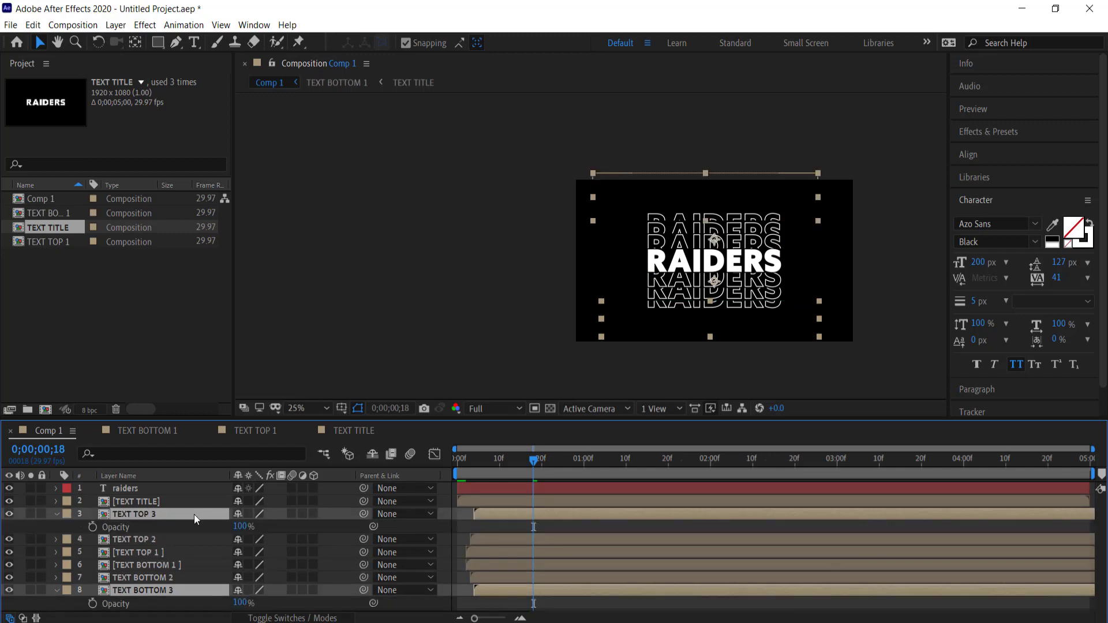
{"action": "left_click", "coordinate": [241, 526]}
{"action": "type", "text": "60"}
{"action": "key", "text": "Return"}
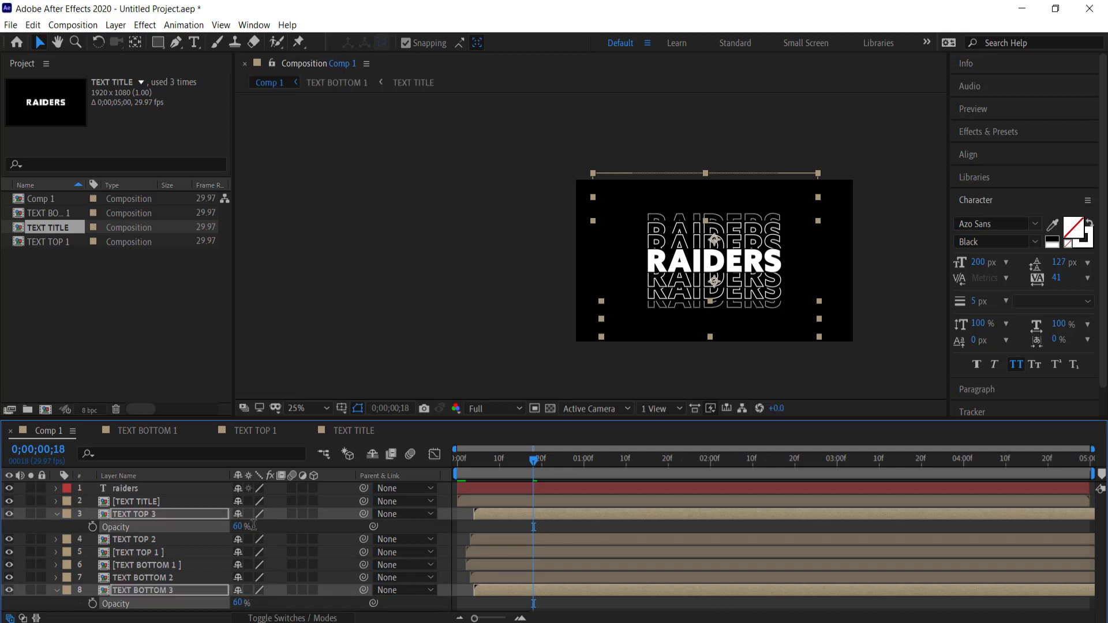
Step: Set TEXT TOP 2 and TEXT BOTTOM 2 to 75% opacity
{"action": "left_click", "coordinate": [153, 578]}
{"action": "left_click", "coordinate": [147, 540], "text": "ctrl"}
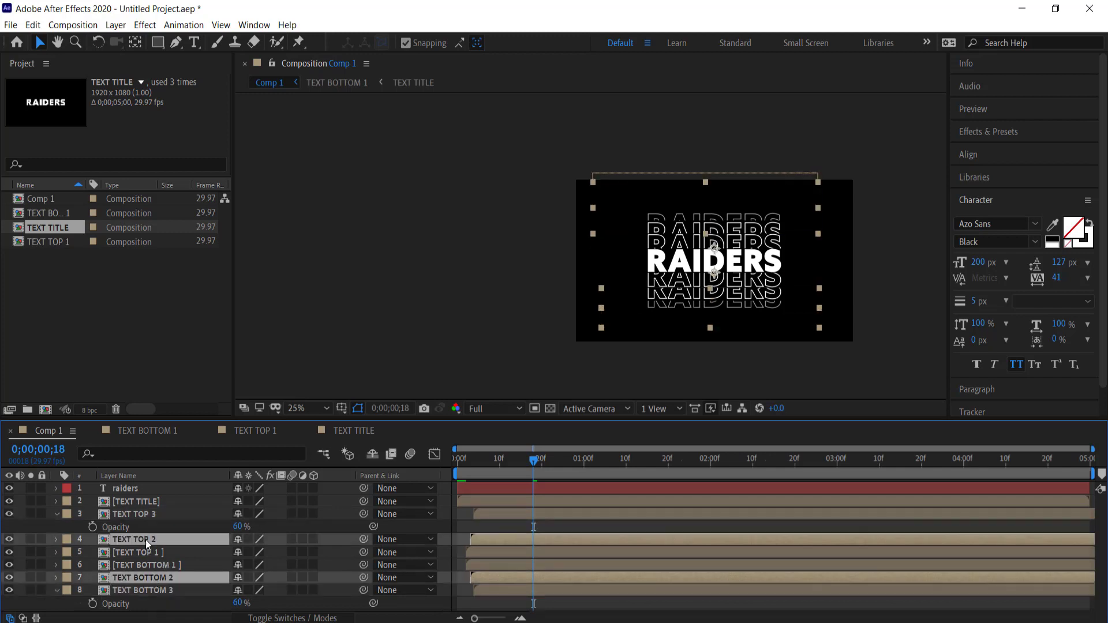
{"action": "key", "text": "t"}
{"action": "left_click", "coordinate": [238, 553]}
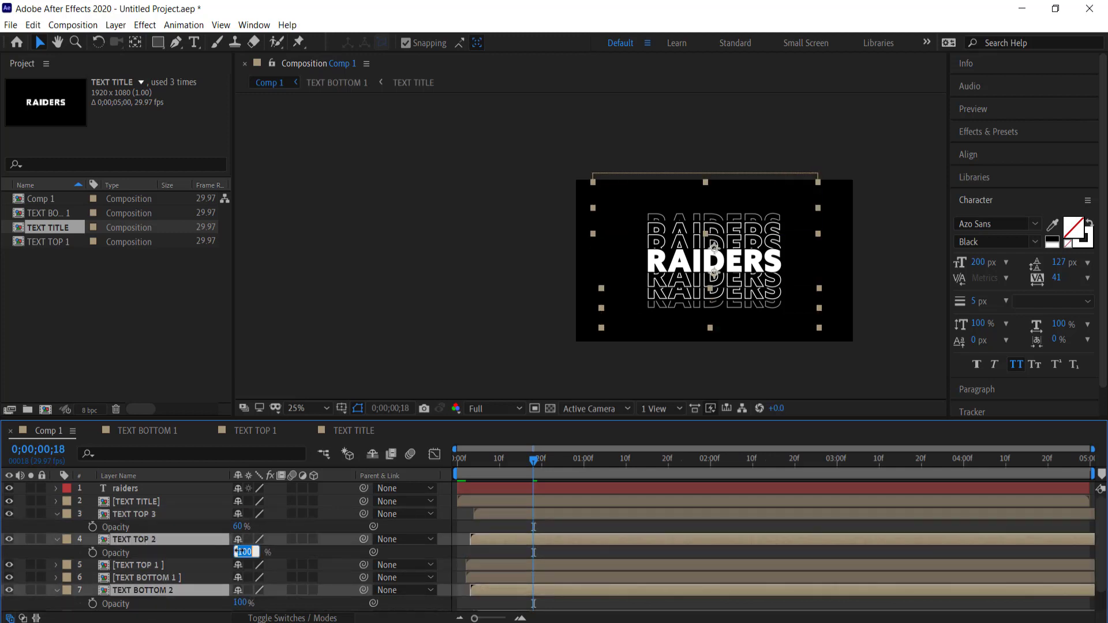
{"action": "type", "text": "75"}
{"action": "key", "text": "Return"}
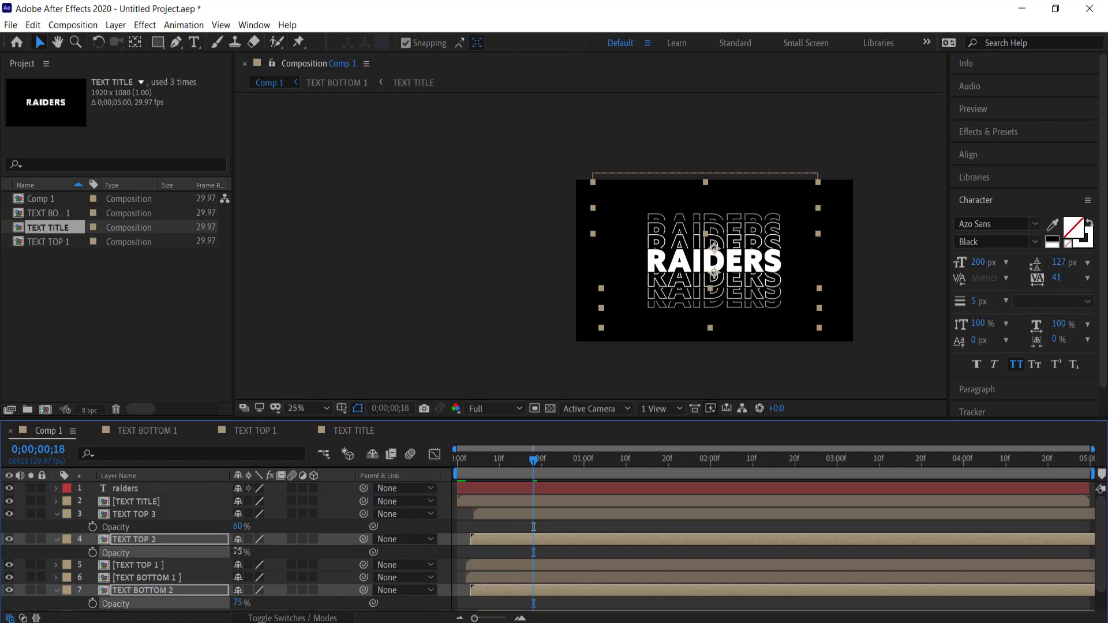
Step: Preview the echo animation from near the start
{"action": "left_click_drag", "start_coordinate": [534, 462], "coordinate": [504, 460]}
{"action": "key", "text": "space"}
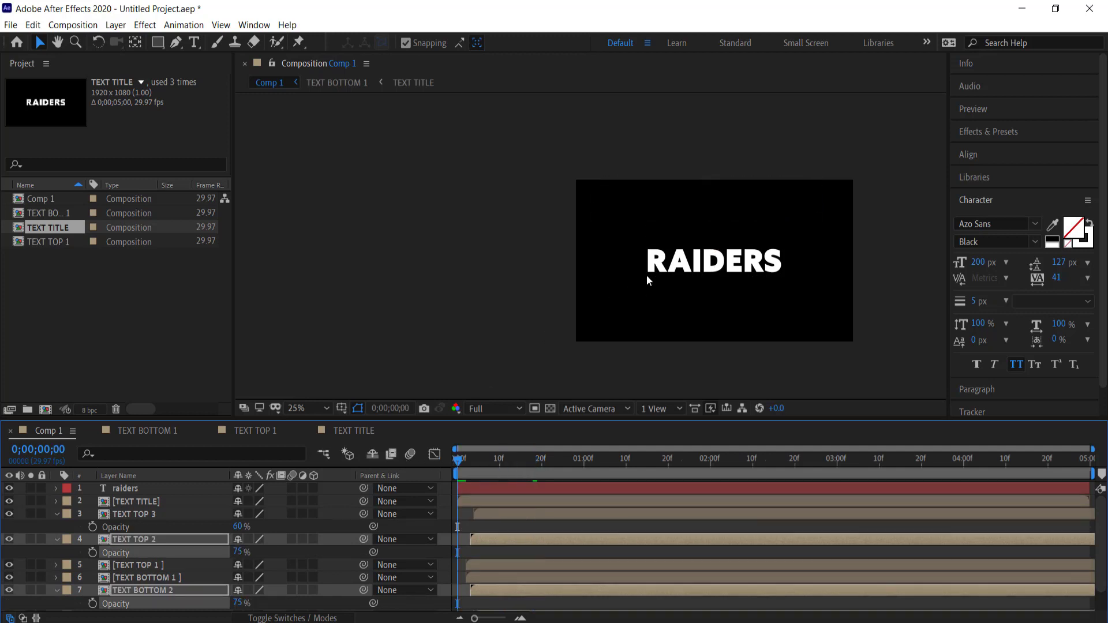
{"action": "key", "text": "space"}
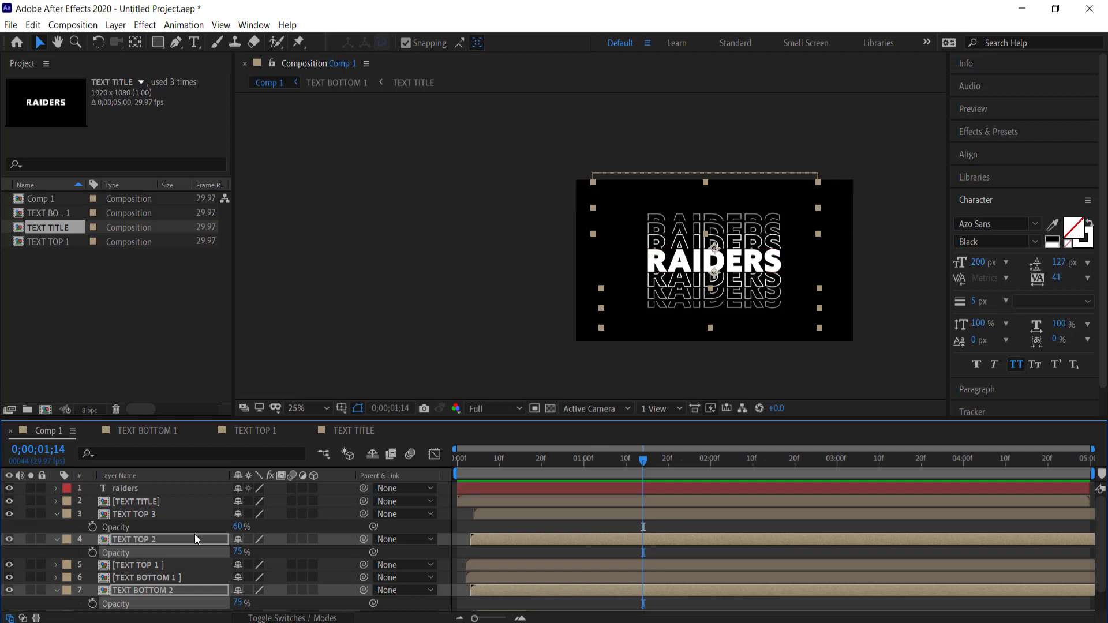
{"action": "scroll", "coordinate": [191, 534], "scroll_direction": "down", "scroll_amount": 1}
{"action": "scroll", "coordinate": [147, 567], "scroll_direction": "up", "scroll_amount": 1}
Step: Select every Comp 1 layer and pre-compose them into a new composition named MAIN COMP
{"action": "left_click", "coordinate": [137, 489]}
{"action": "key", "text": "ctrl+a"}
{"action": "right_click", "coordinate": [138, 489]}
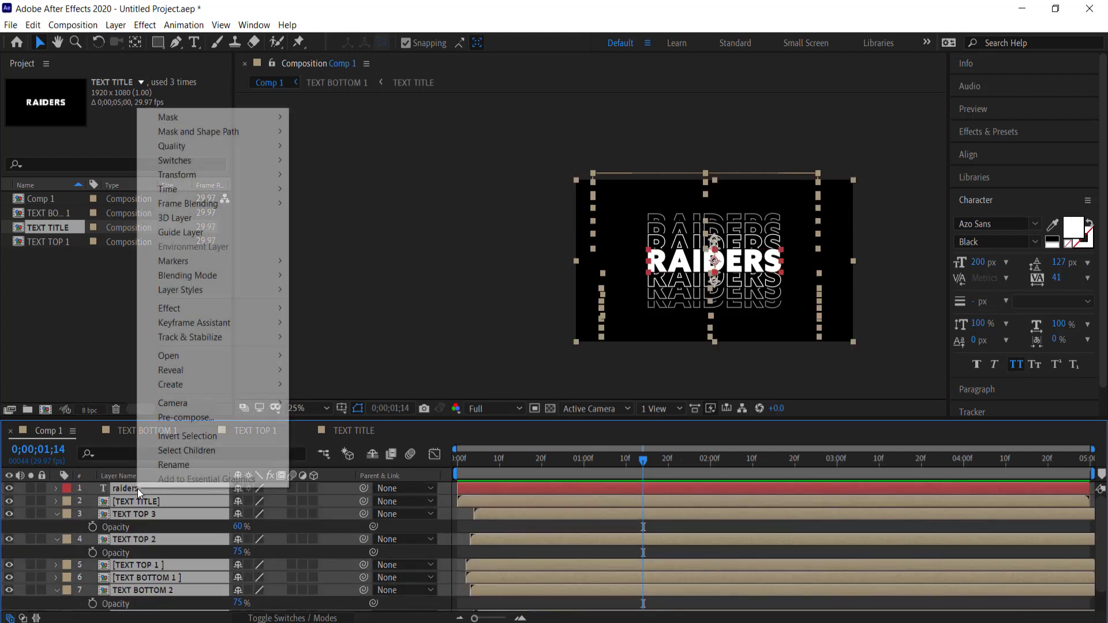
{"action": "left_click", "coordinate": [198, 416]}
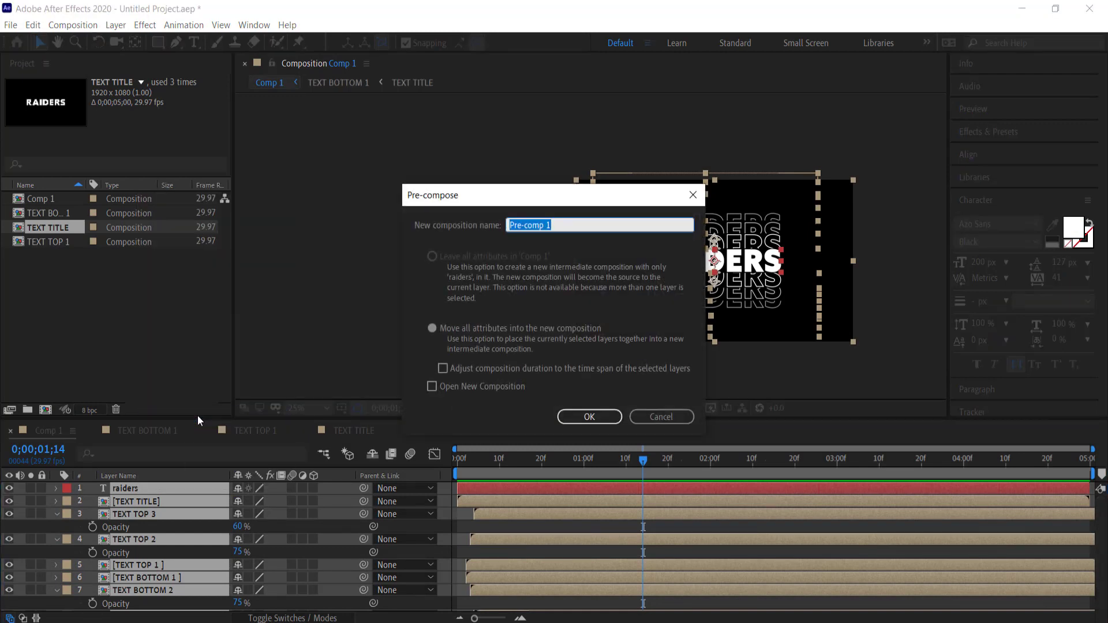
{"action": "type", "text": "MAIN COMP"}
{"action": "key", "text": "Return"}
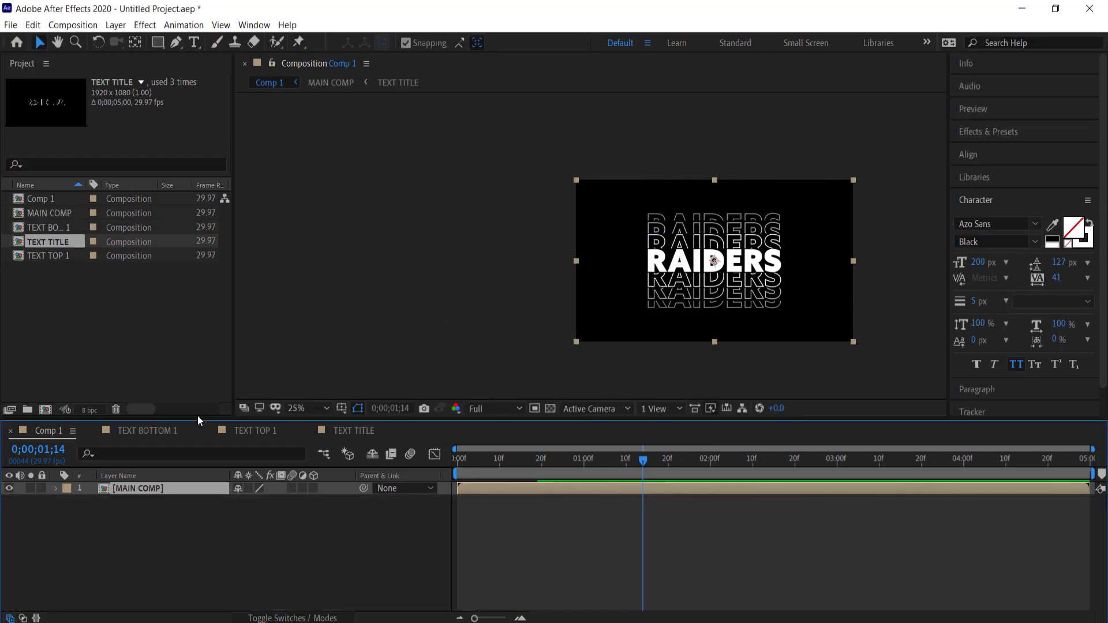
Step: Add a new solid layer with default settings and place it beneath MAIN COMP
{"action": "right_click", "coordinate": [146, 531]}
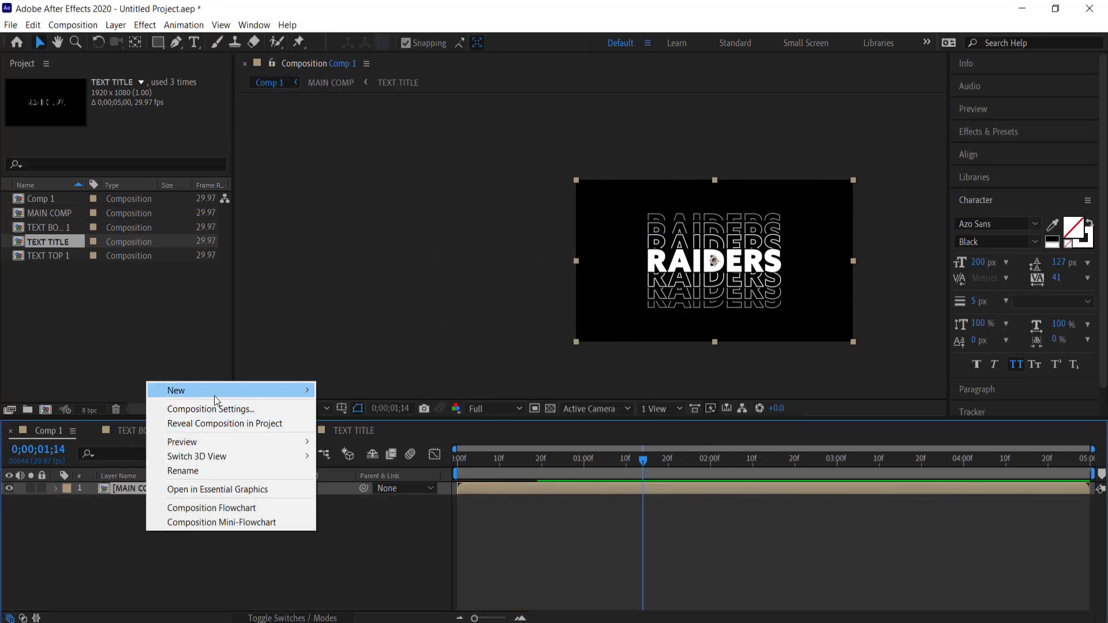
{"action": "mouse_move", "coordinate": [270, 392]}
{"action": "left_click", "coordinate": [379, 427]}
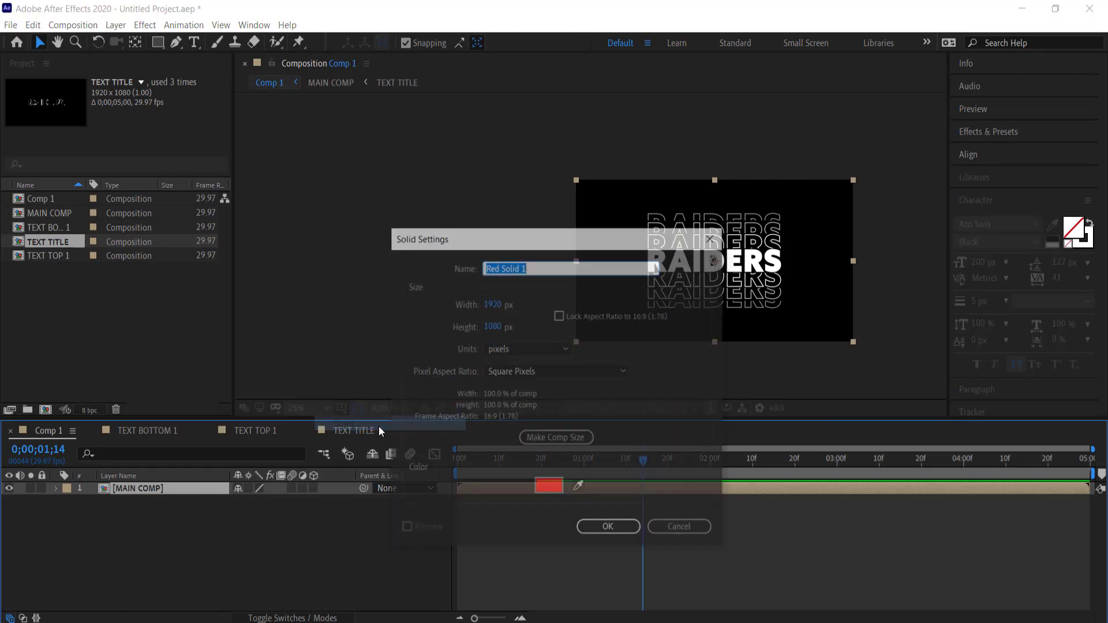
{"action": "left_click", "coordinate": [588, 526]}
{"action": "left_click_drag", "start_coordinate": [164, 492], "coordinate": [161, 509]}
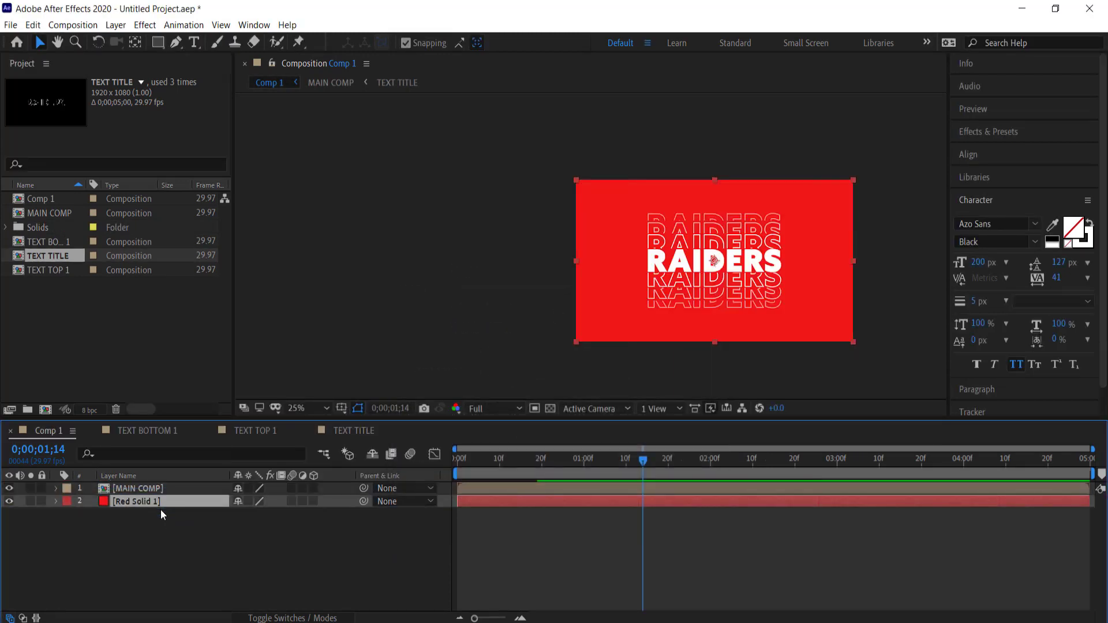
Step: Apply Gradient Ramp to the solid, sampling dark navy as start and teal as end colour
{"action": "left_click", "coordinate": [990, 132]}
{"action": "left_click", "coordinate": [989, 150]}
{"action": "type", "text": "rad"}
{"action": "left_click", "coordinate": [970, 94]}
{"action": "double_click", "coordinate": [1028, 230]}
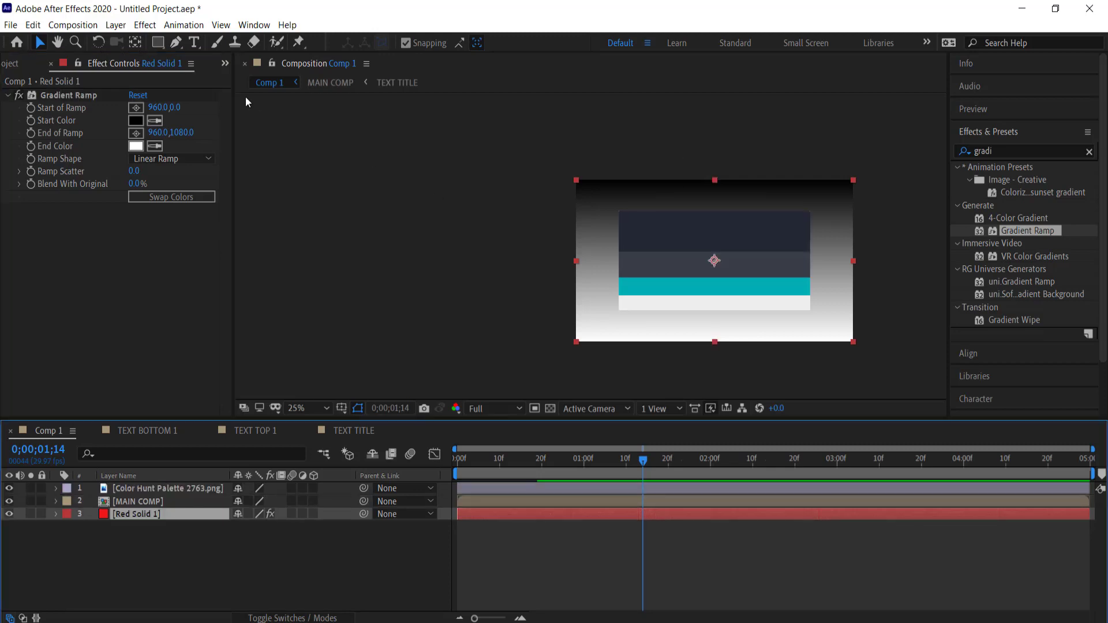
{"action": "left_click", "coordinate": [155, 120]}
{"action": "left_click", "coordinate": [645, 226]}
{"action": "left_click", "coordinate": [155, 146]}
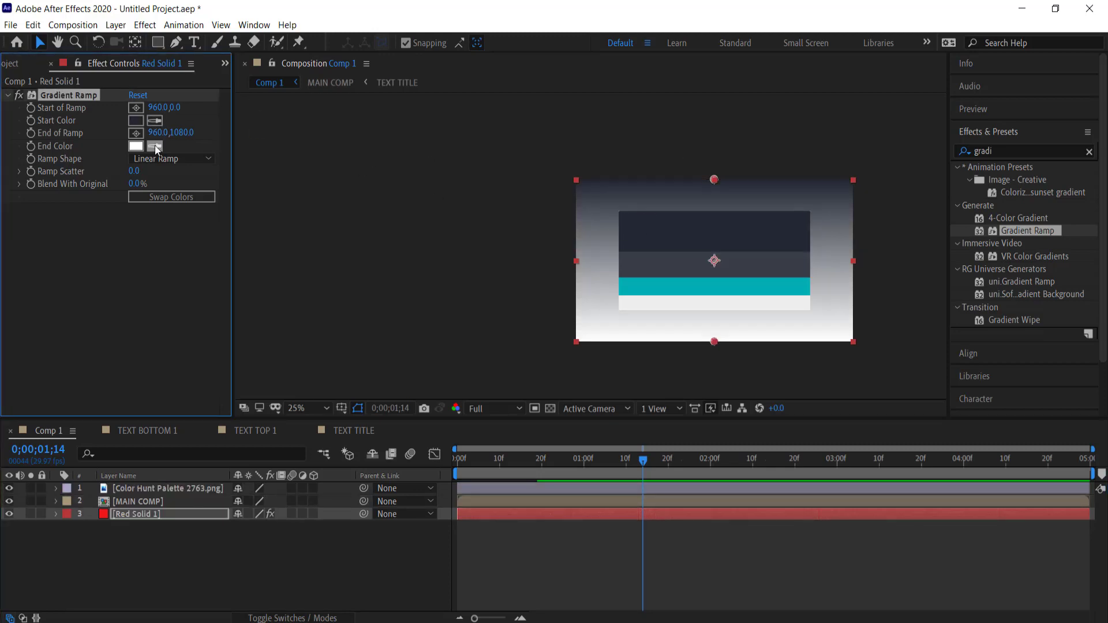
{"action": "left_click", "coordinate": [637, 287]}
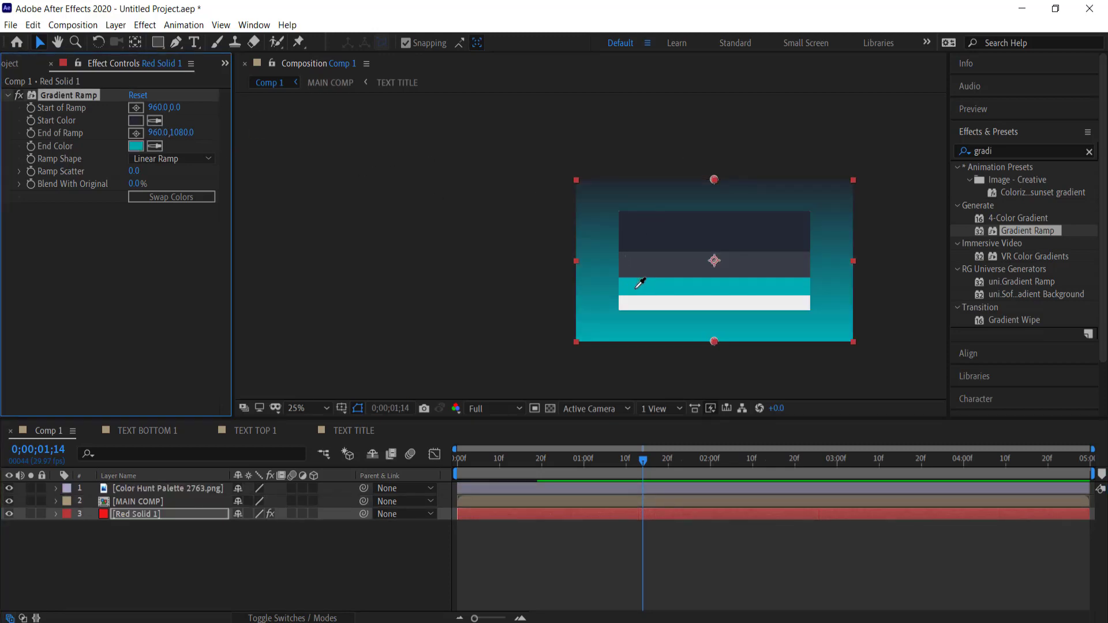
Step: Delete the Color Hunt Palette 2763.png reference layer and preview the title over the gradient
{"action": "left_click", "coordinate": [137, 490]}
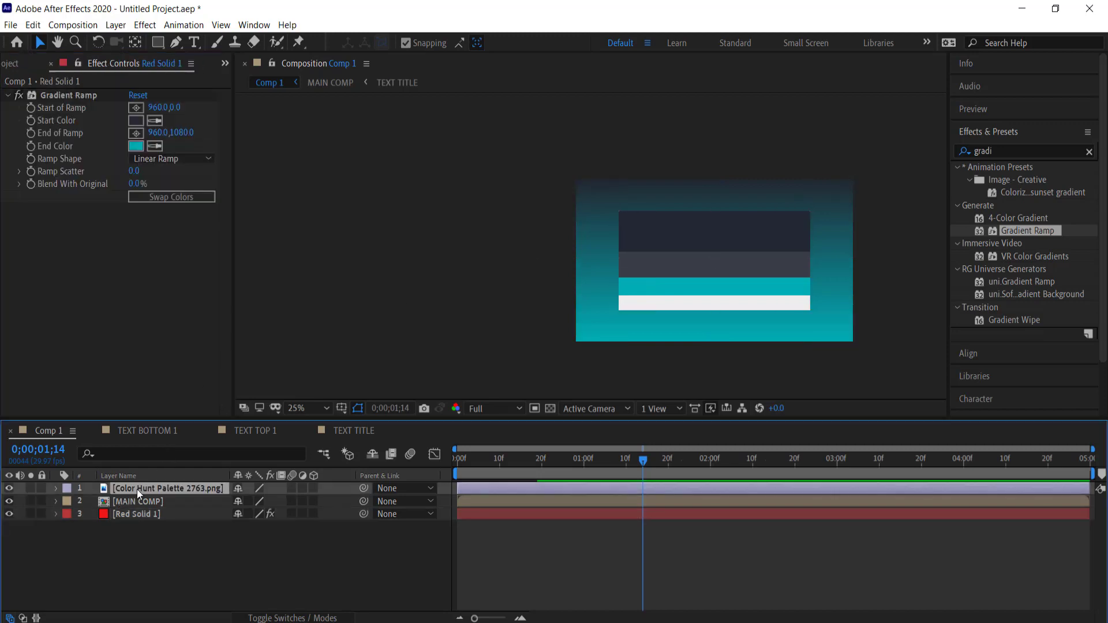
{"action": "key", "text": "Delete"}
{"action": "left_click_drag", "start_coordinate": [638, 465], "coordinate": [360, 460]}
{"action": "key", "text": "space"}
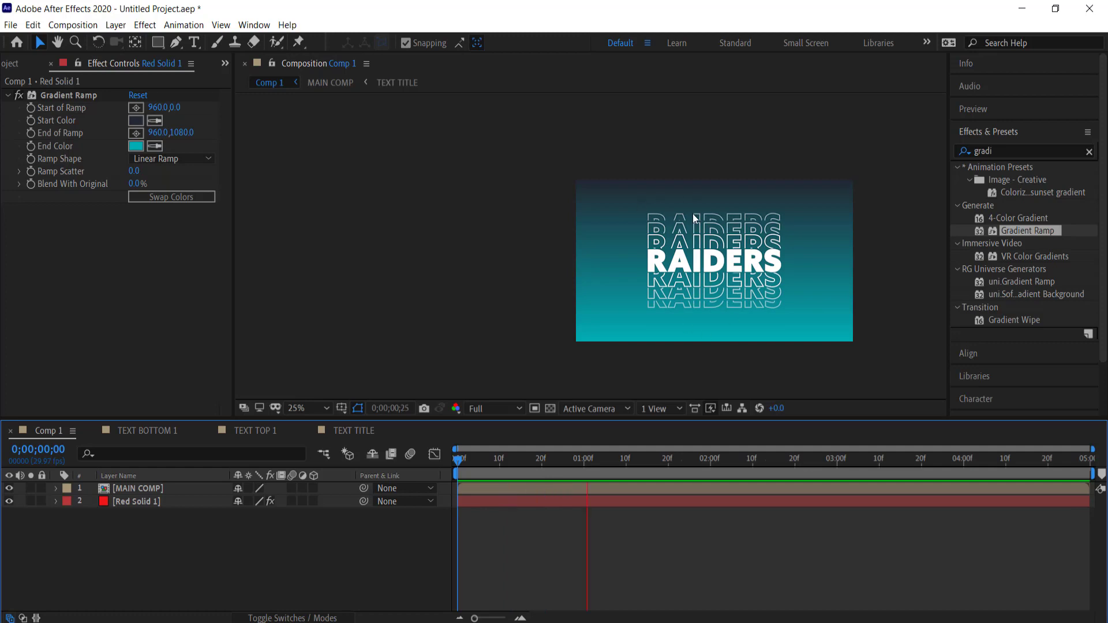
Step: Review the animation and trim MAIN COMP's out point to 0;00;01;20
{"action": "left_click", "coordinate": [703, 460]}
{"action": "key", "text": "space"}
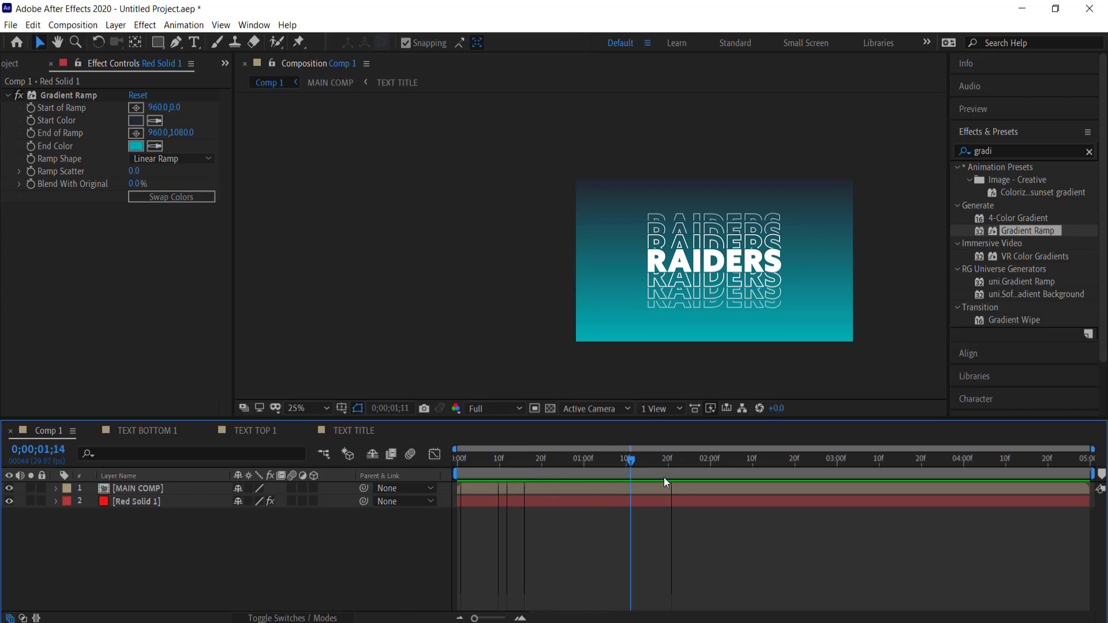
{"action": "key", "text": "space"}
{"action": "key", "text": "space"}
{"action": "left_click", "coordinate": [616, 462]}
{"action": "left_click_drag", "start_coordinate": [616, 462], "coordinate": [668, 461]}
{"action": "left_click", "coordinate": [1085, 489]}
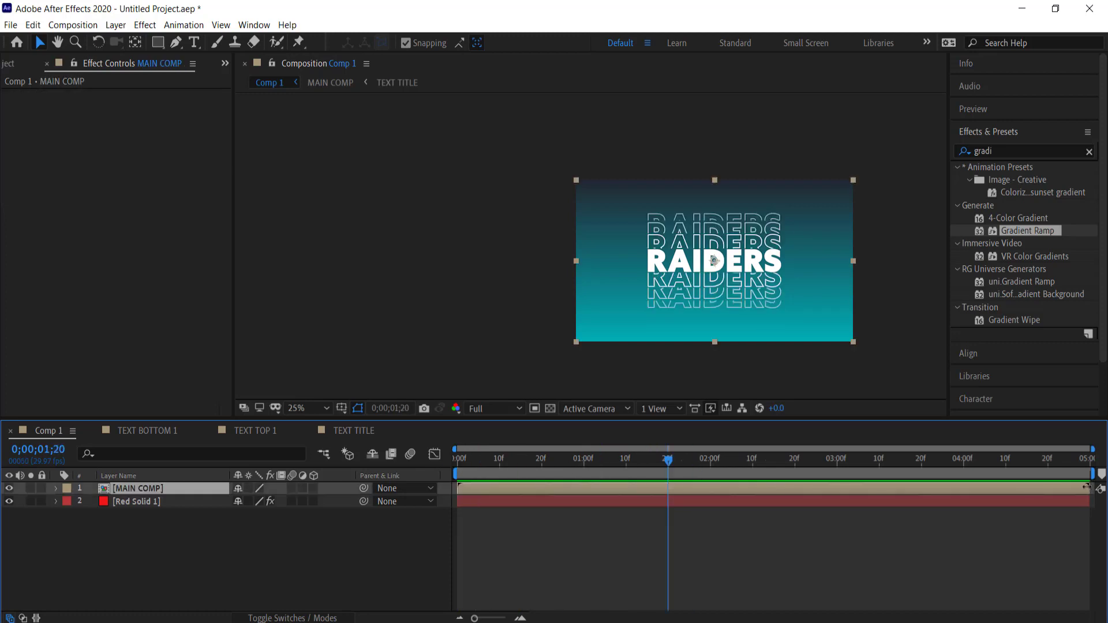
{"action": "left_click_drag", "start_coordinate": [1028, 488], "coordinate": [669, 495]}
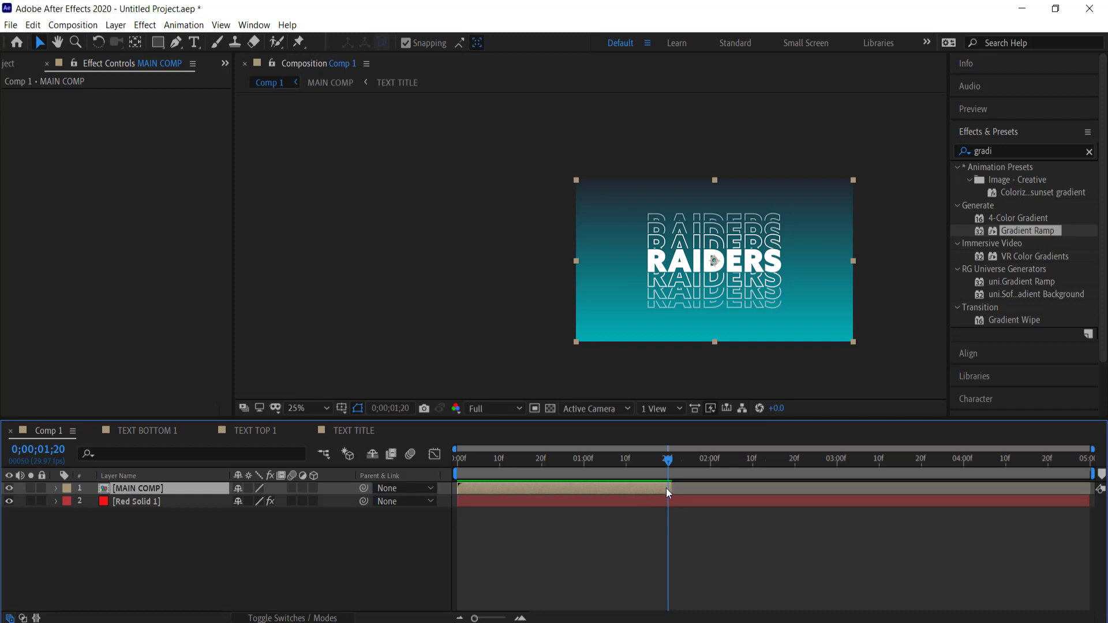
{"action": "scroll", "coordinate": [666, 489], "scroll_direction": "up", "scroll_amount": 5}
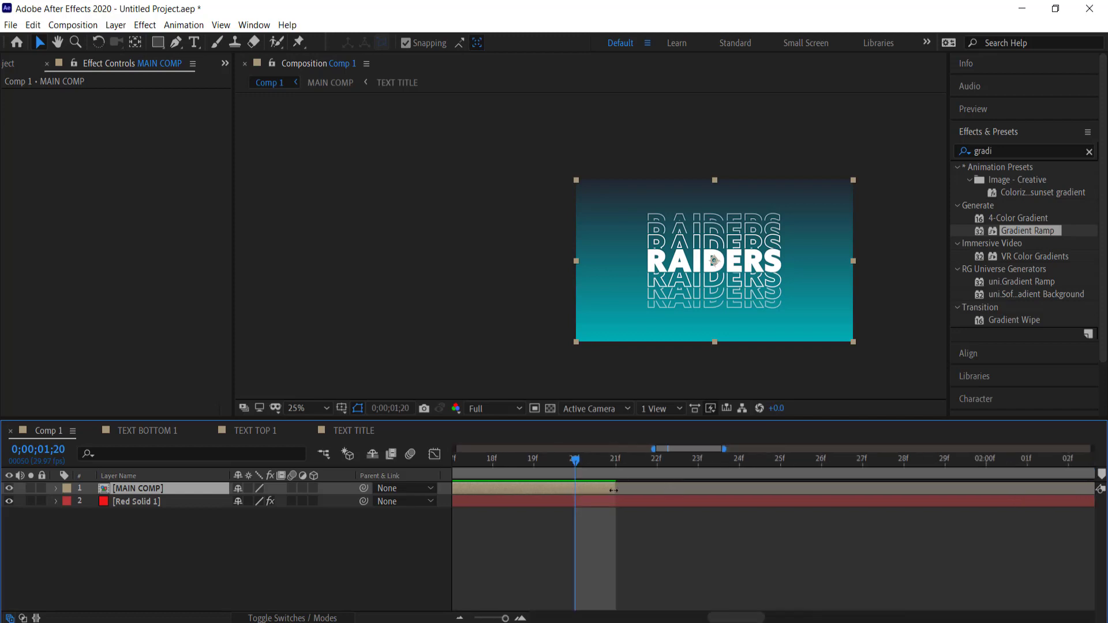
{"action": "left_click_drag", "start_coordinate": [614, 490], "coordinate": [576, 490]}
{"action": "scroll", "coordinate": [580, 489], "scroll_direction": "down", "scroll_amount": 5}
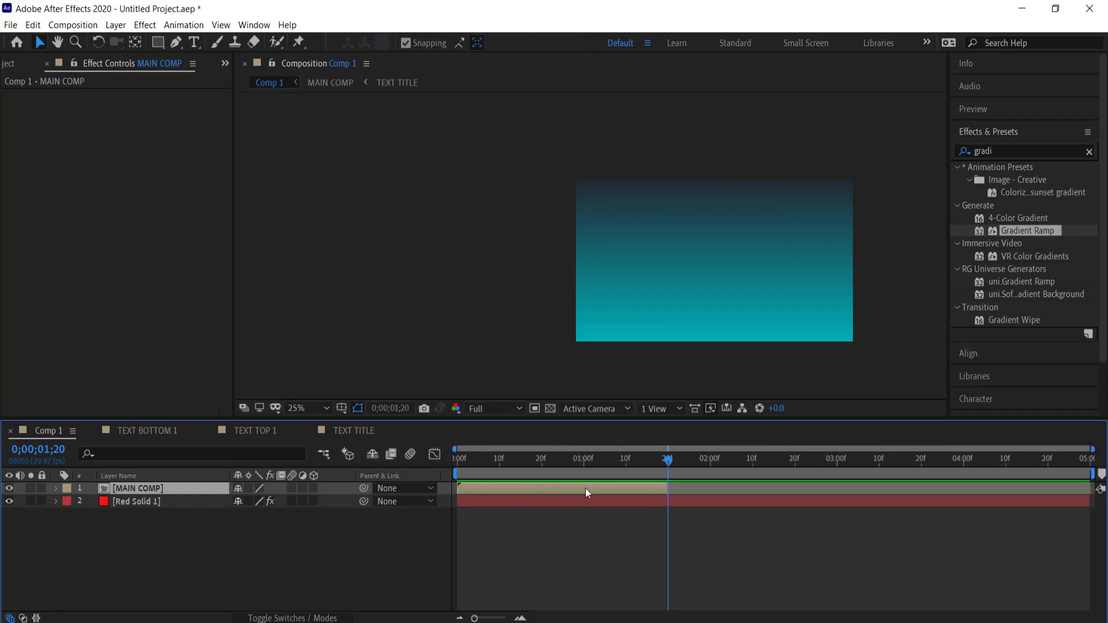
Step: Duplicate the MAIN COMP layer and make the copy start at 0;00;01;20
{"action": "left_click", "coordinate": [149, 518]}
{"action": "left_click", "coordinate": [143, 489]}
{"action": "key", "text": "ctrl+d"}
{"action": "left_click_drag", "start_coordinate": [472, 490], "coordinate": [684, 482]}
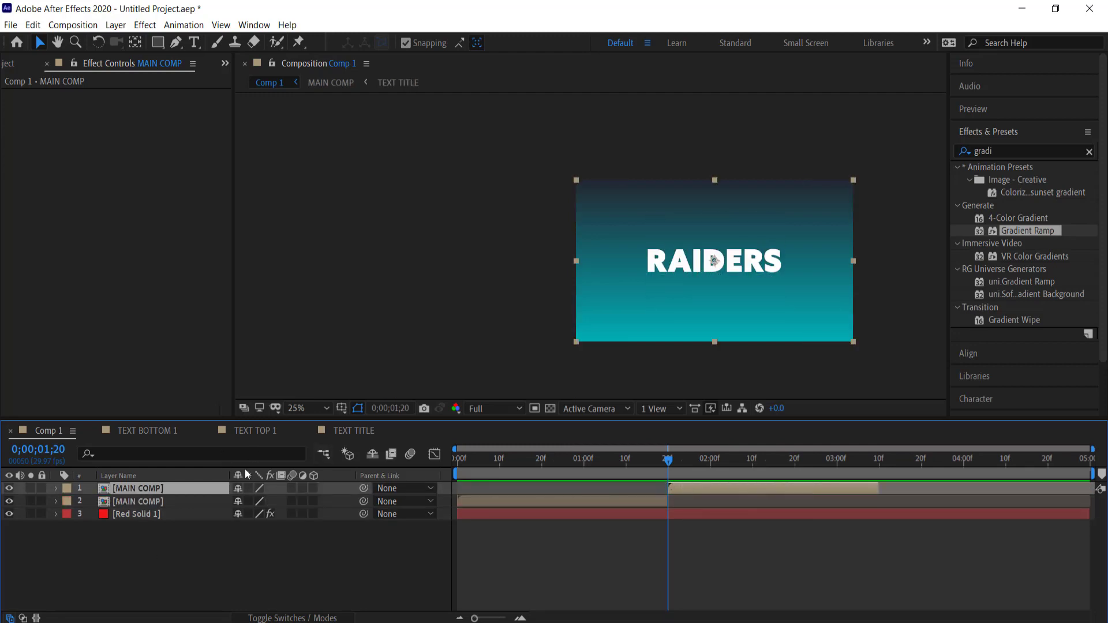
Step: Time-reverse the top MAIN COMP layer and preview the outlines retracting
{"action": "right_click", "coordinate": [208, 489]}
{"action": "mouse_move", "coordinate": [281, 194]}
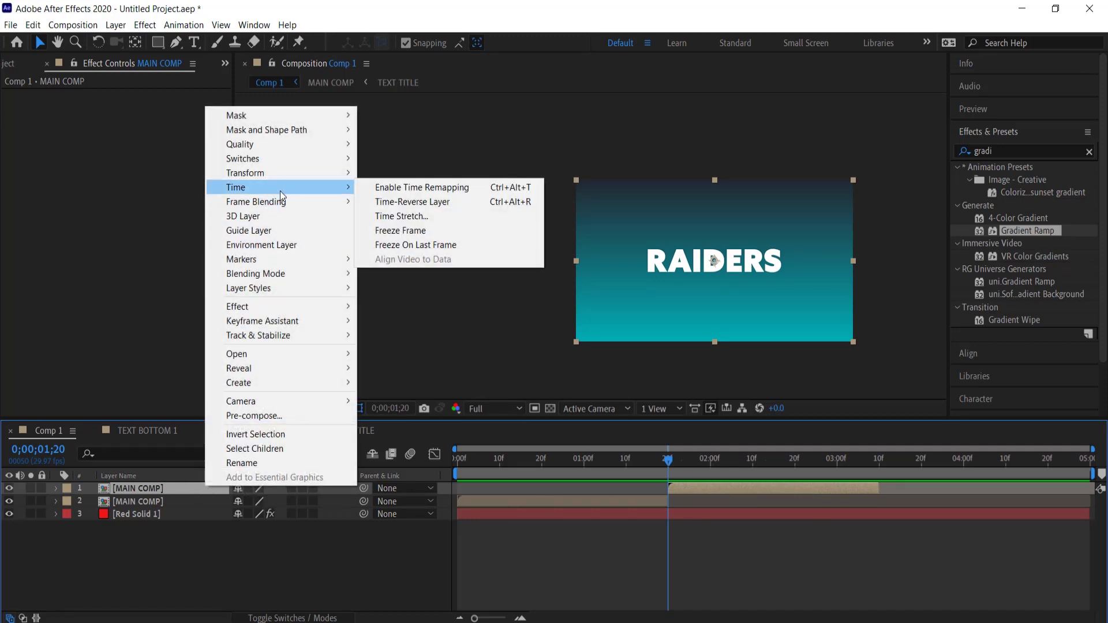
{"action": "left_click", "coordinate": [423, 202]}
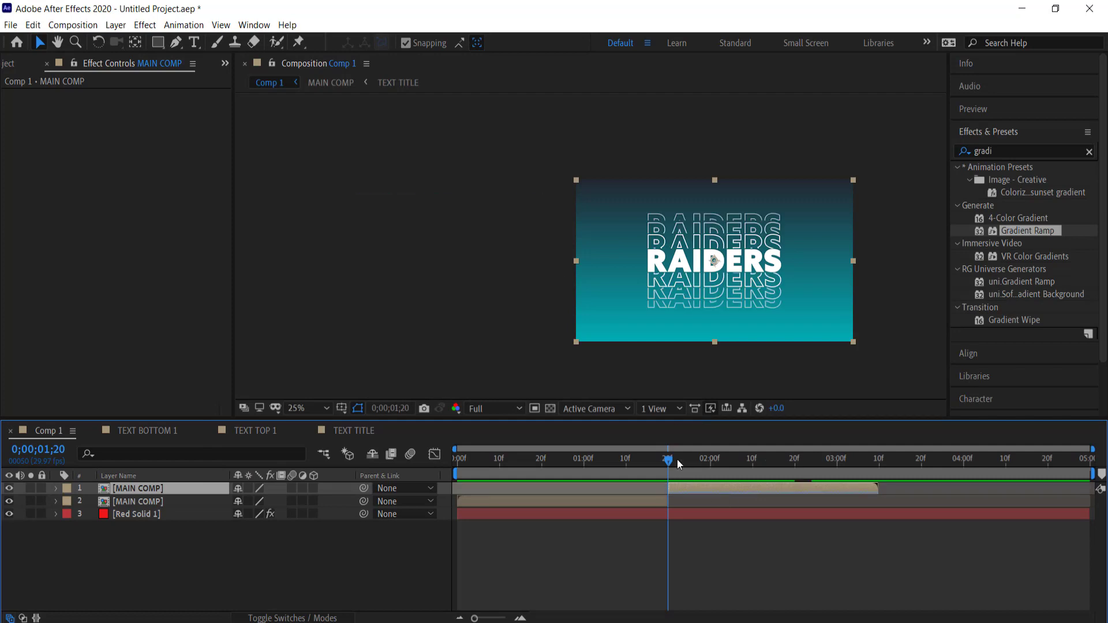
{"action": "left_click_drag", "start_coordinate": [656, 459], "coordinate": [396, 456]}
{"action": "key", "text": "space"}
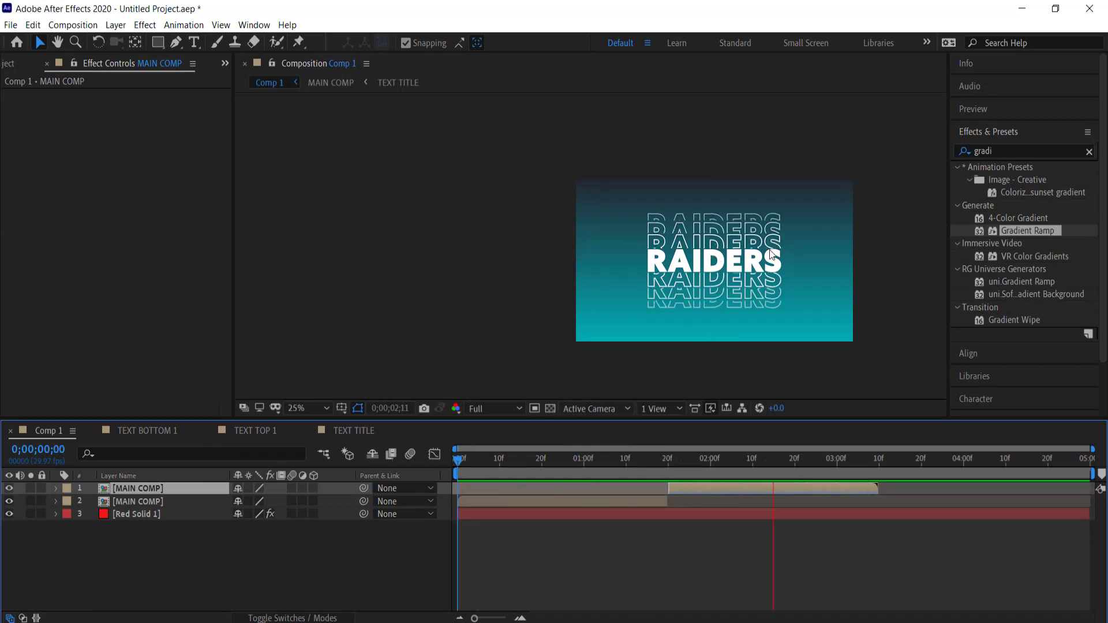
{"action": "left_click_drag", "start_coordinate": [907, 451], "coordinate": [635, 462]}
Step: Replay the full animation and end the work area at 0;00;03;04
{"action": "left_click_drag", "start_coordinate": [802, 465], "coordinate": [213, 466]}
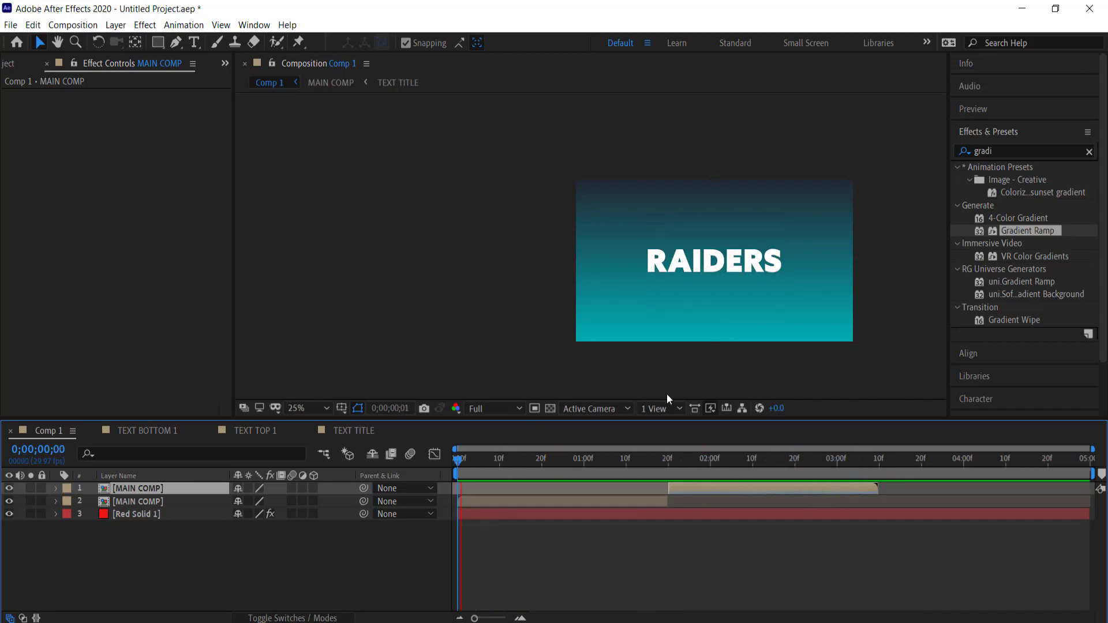
{"action": "key", "text": "space"}
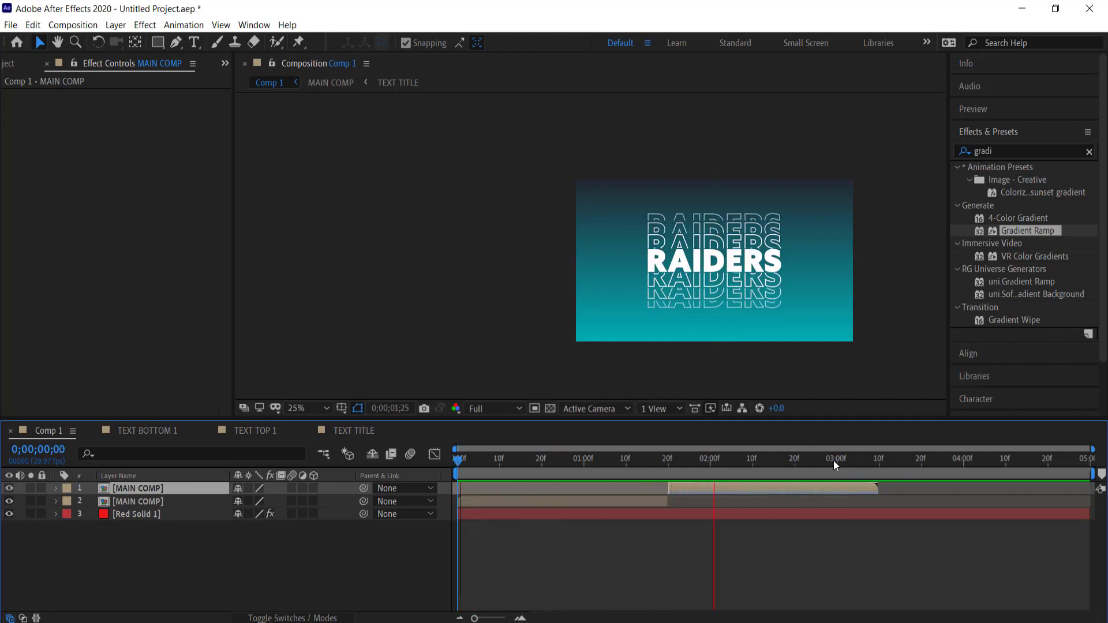
{"action": "key", "text": "space"}
{"action": "left_click_drag", "start_coordinate": [797, 462], "coordinate": [855, 462]}
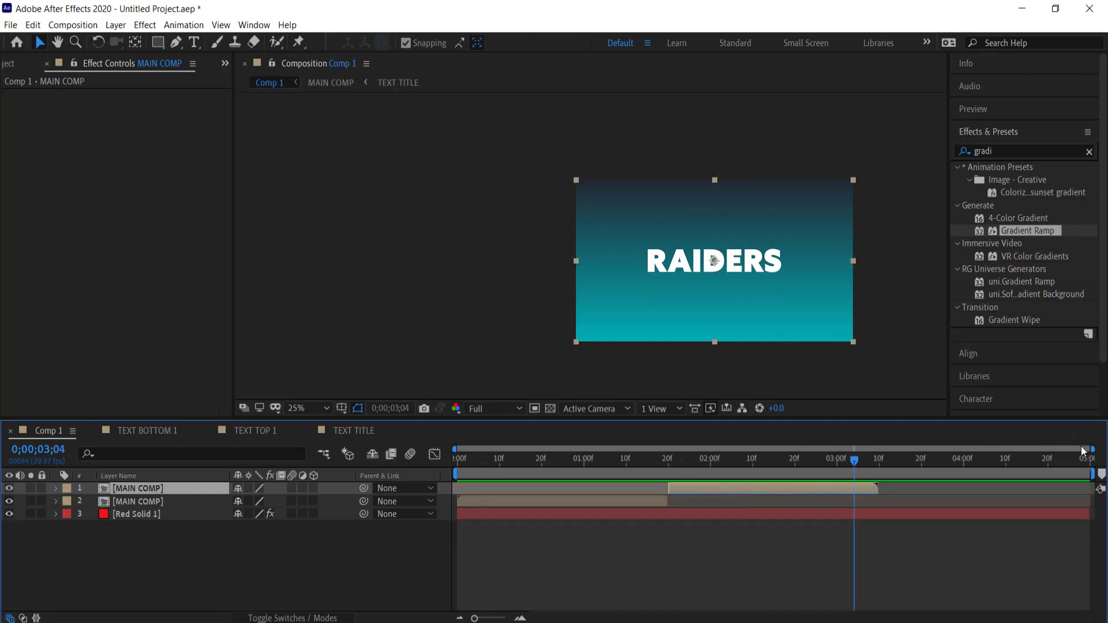
{"action": "left_click_drag", "start_coordinate": [1092, 449], "coordinate": [879, 450]}
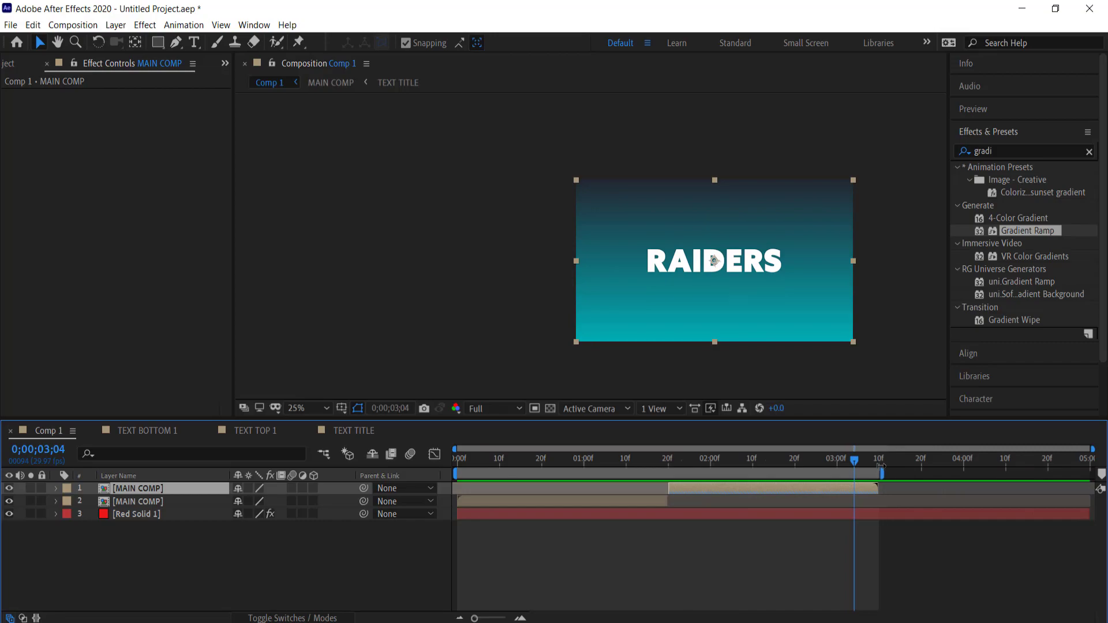